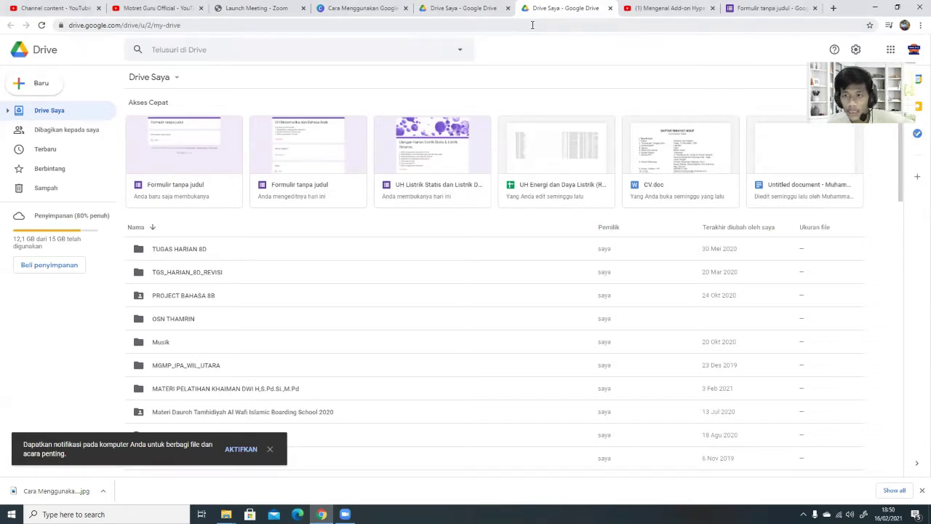
Step: Cycle through the Drive, Classroom and Zoom tabs, ending on the YouTube tab's address bar
left_click(486, 8)
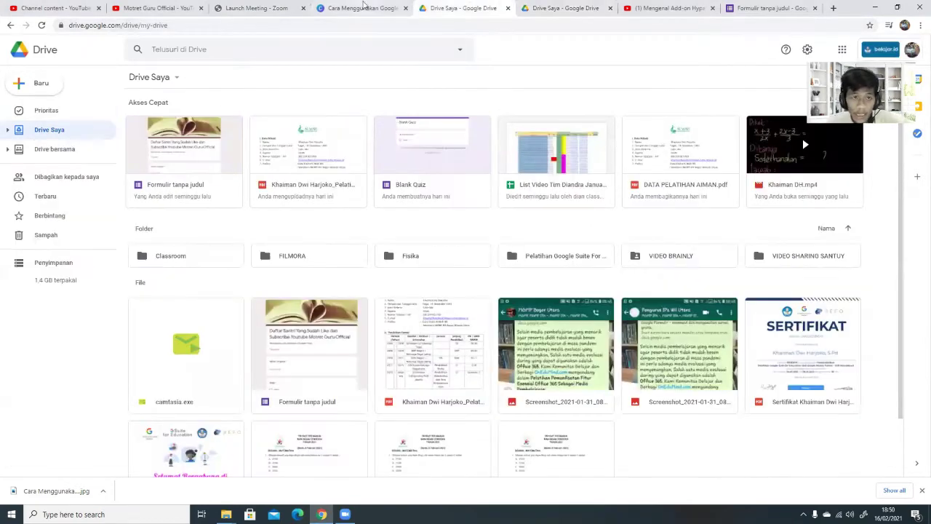
left_click(364, 8)
left_click(246, 6)
left_click(255, 30)
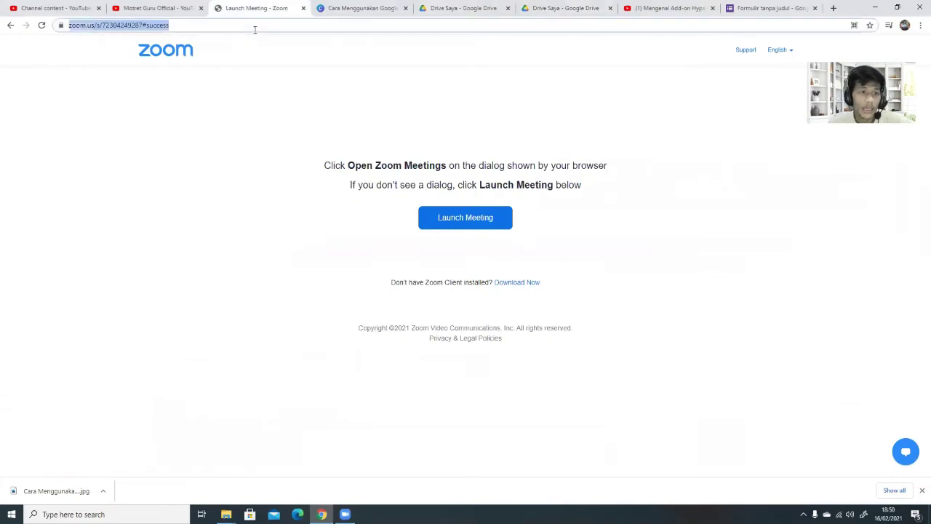
left_click(173, 8)
left_click(179, 29)
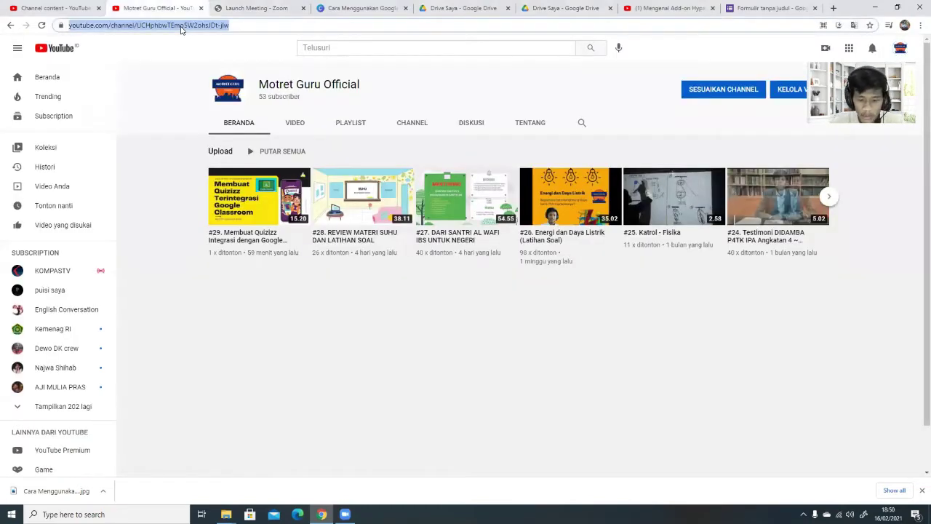
Step: Search the web for 'google drive' and open the Google Drive product page
type("d")
key("Escape")
type("go")
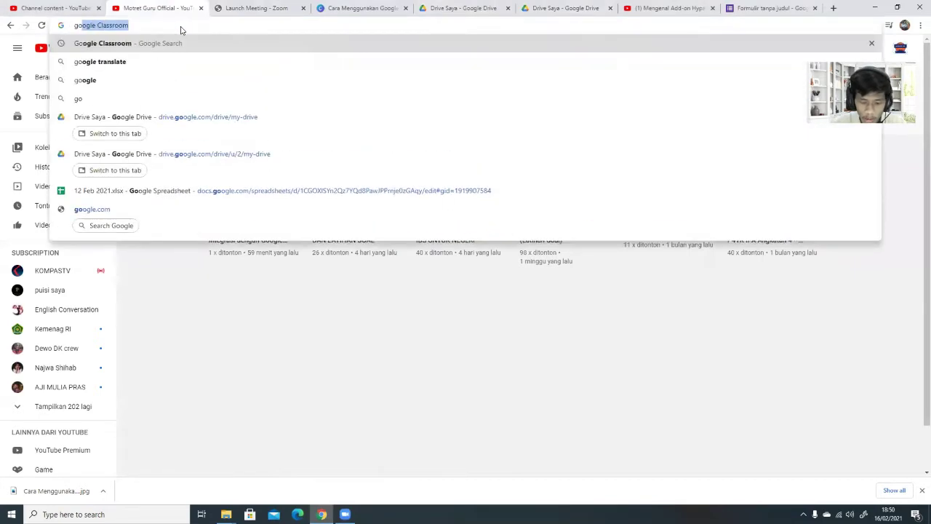
type("ogle dr")
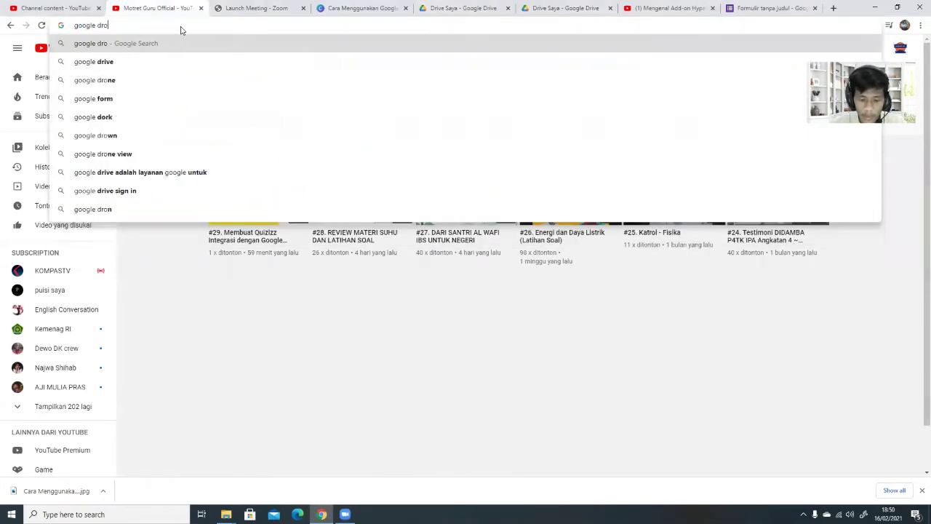
type("ive")
key("Return")
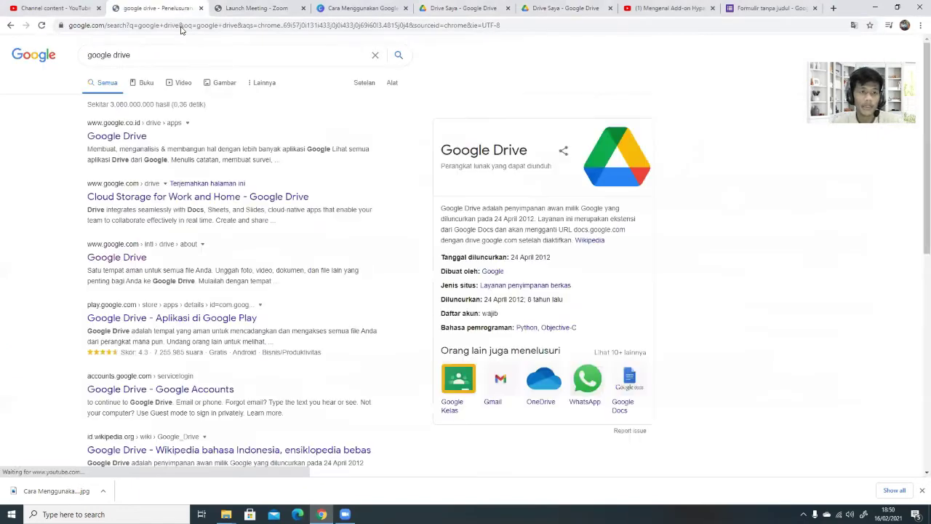
left_click(125, 137)
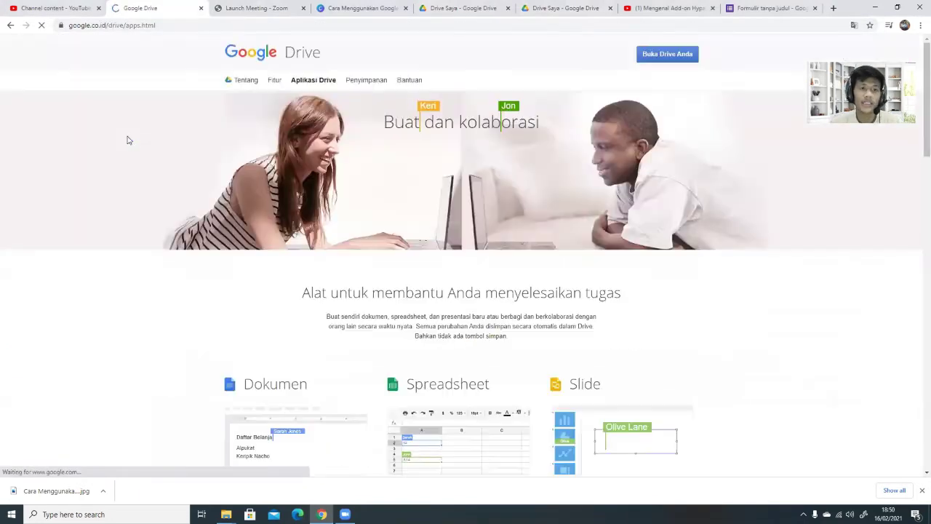
Step: Open My Drive and switch it to the other signed-in Google account
left_click(676, 57)
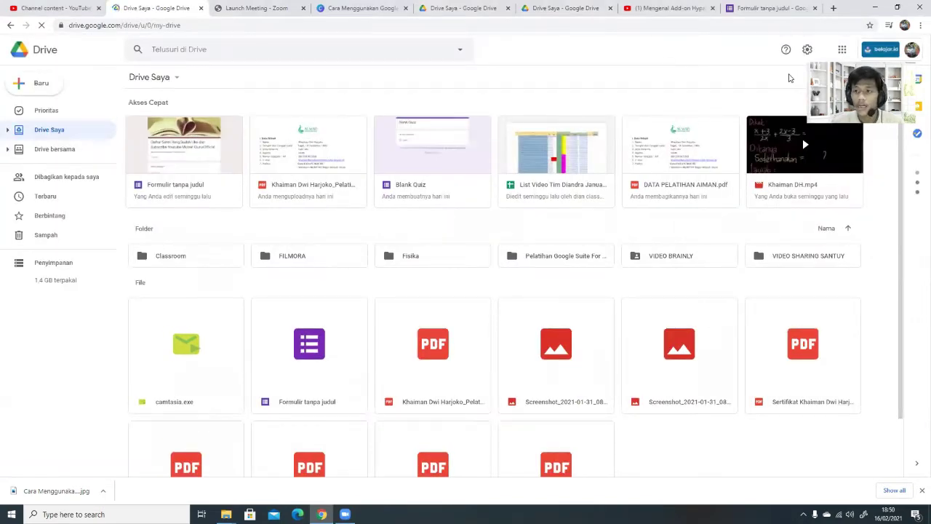
left_click(911, 49)
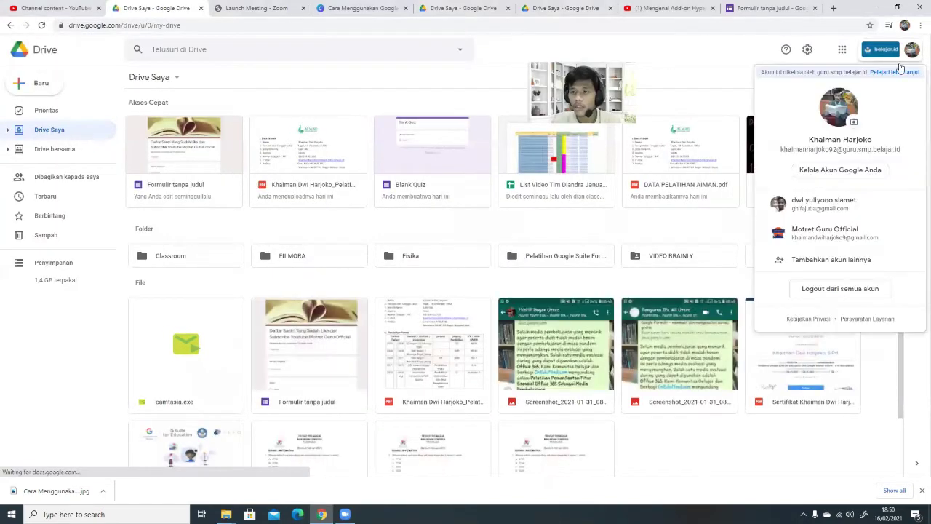
left_click(850, 229)
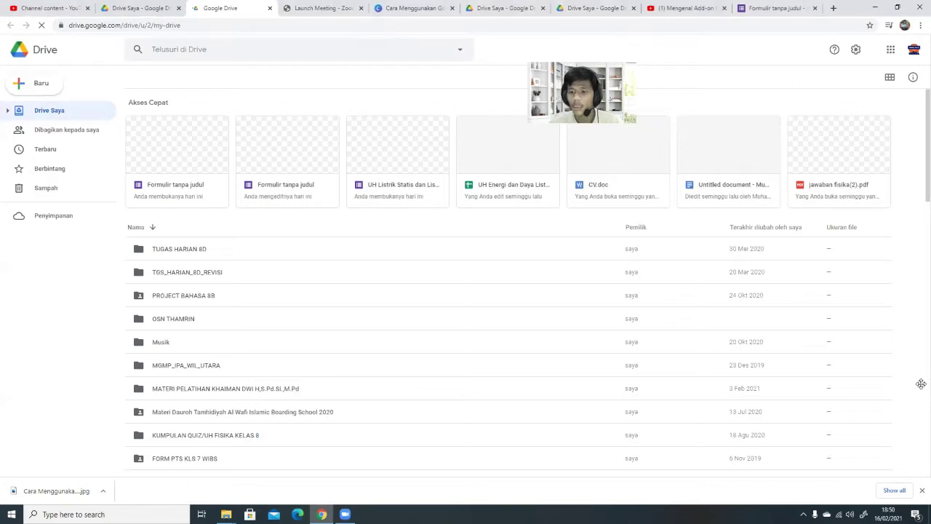
Step: Create a Formulir kosong (blank form) from Baru > Google Formulir in Drive
left_click(52, 85)
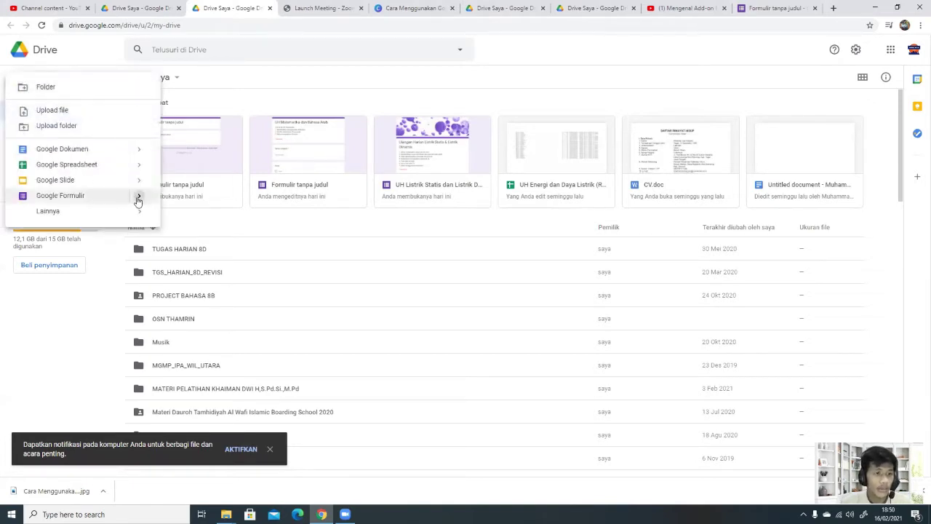
mouse_move(139, 202)
left_click(184, 203)
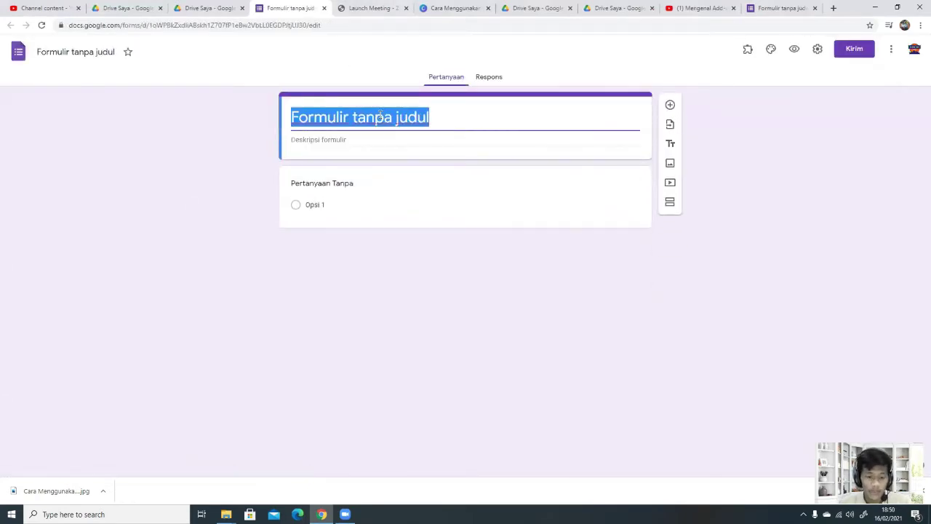
Step: Title the form 'UH Matematika dan Agama', correcting the mistyped ending
type("UH Mate")
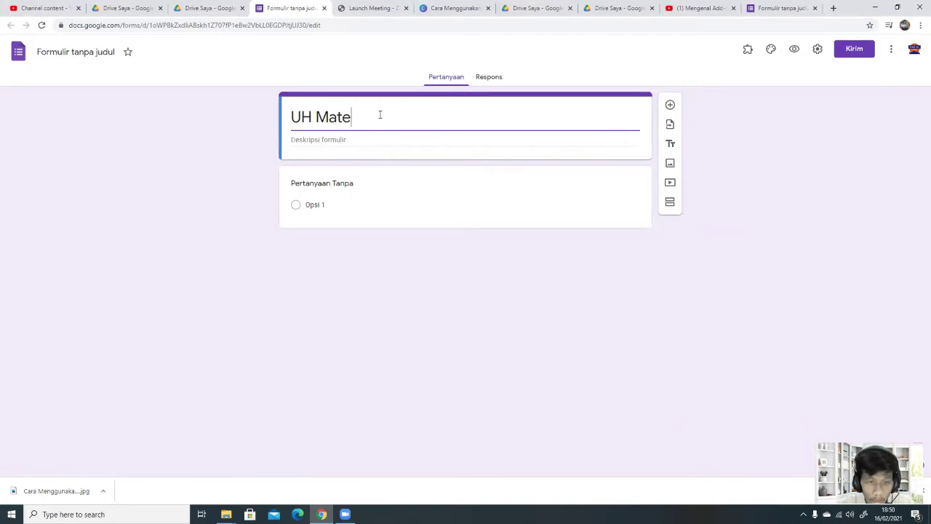
type("matika")
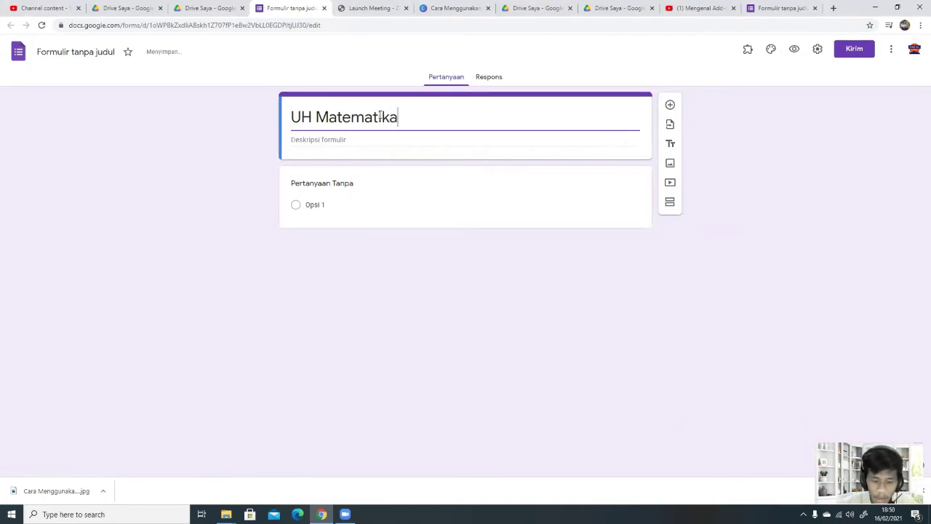
type(" dan Bah")
key("BackSpace")
key("BackSpace")
key("BackSpace")
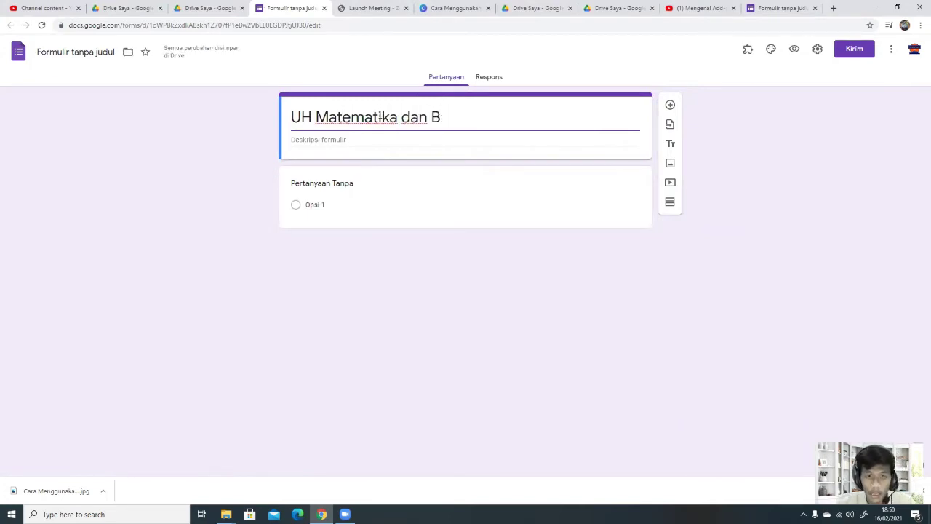
type("Agama")
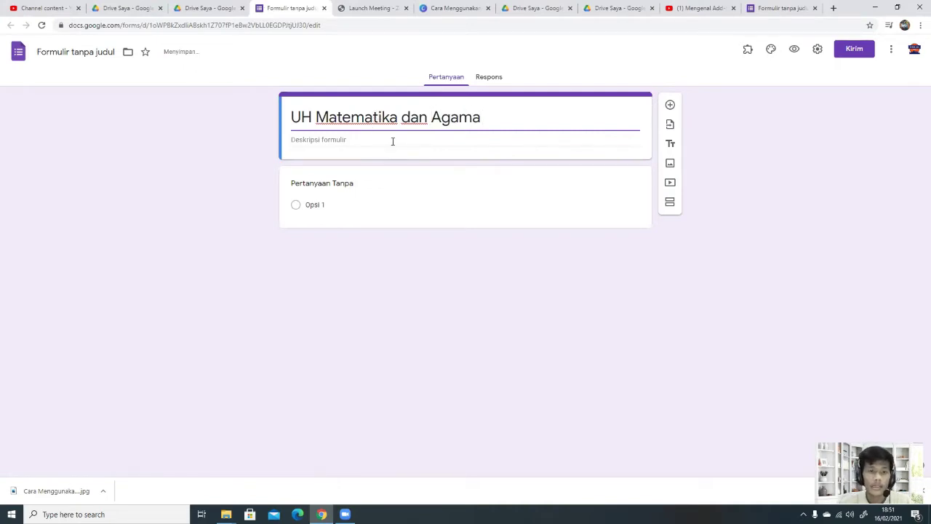
Step: Write the description heading 'Tata Tertib :' and rule '1. Diperbolehkan menggunakan kalkulator'
left_click(393, 140)
type("Beris")
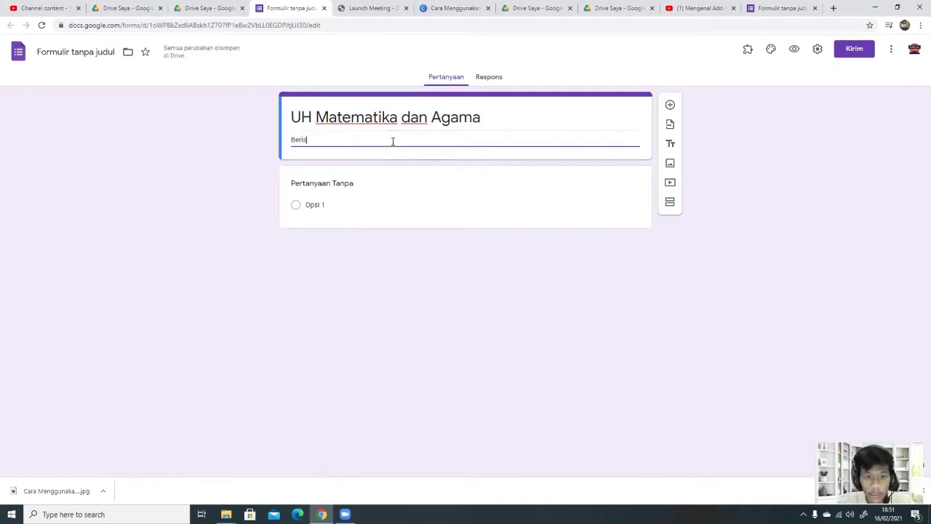
type("ikan")
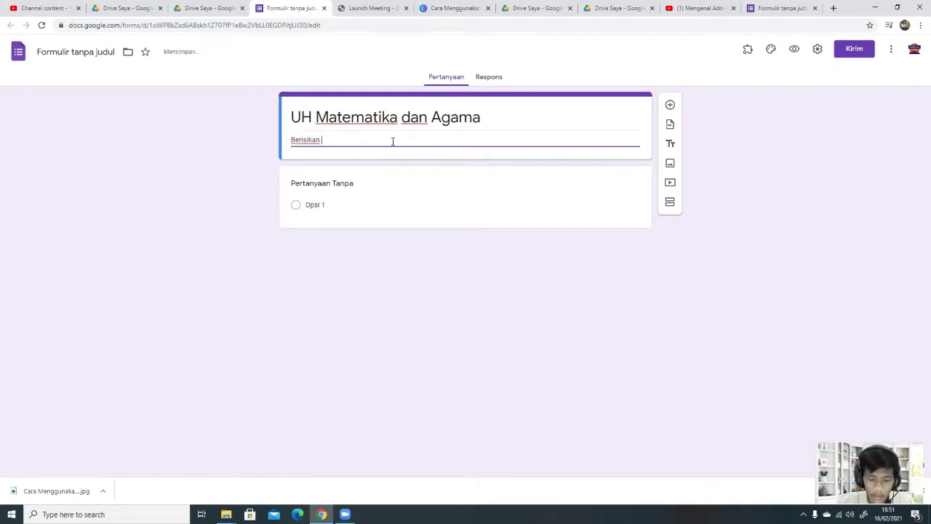
type(" UH")
key("BackSpace")
key("BackSpace")
key("BackSpace")
key("BackSpace")
key("BackSpace")
key("BackSpace")
key("BackSpace")
key("BackSpace")
key("BackSpace")
key("BackSpace")
key("BackSpace")
key("BackSpace")
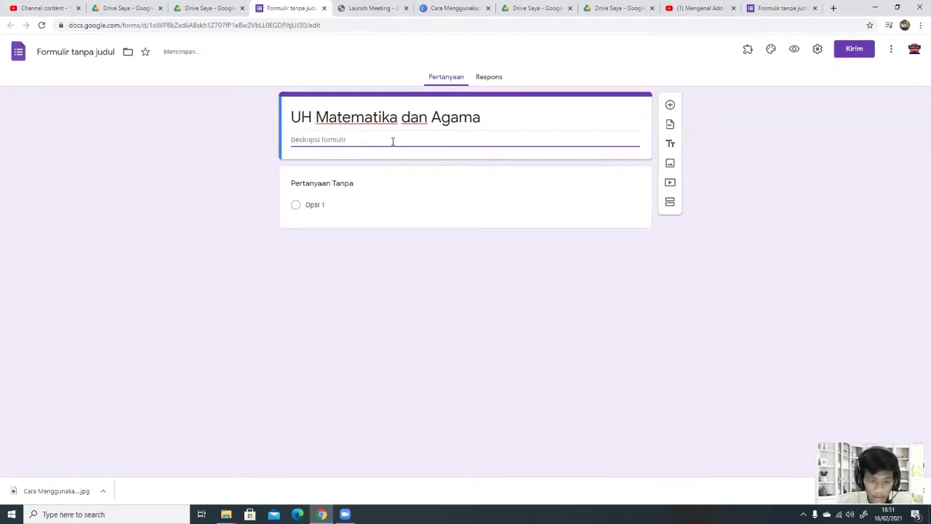
type("Tata Tert")
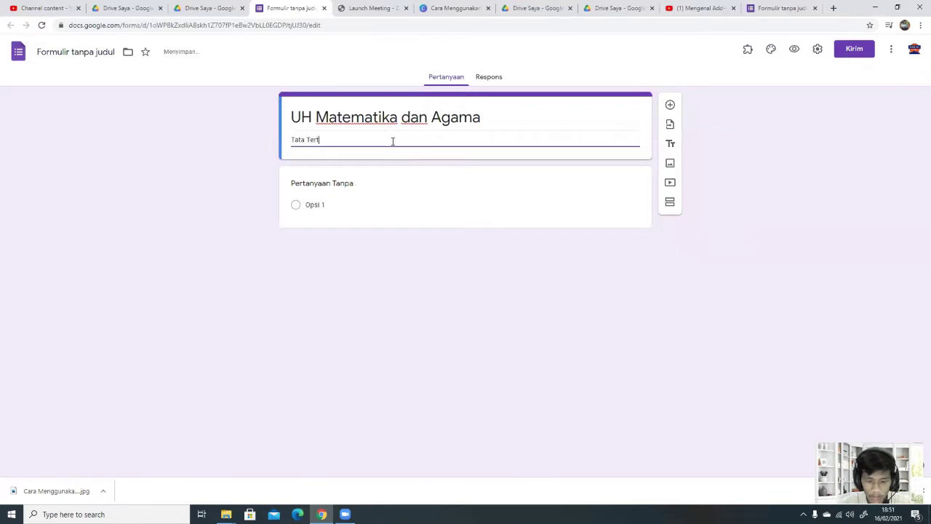
type("ib :")
key("Return")
type("1. Diperb")
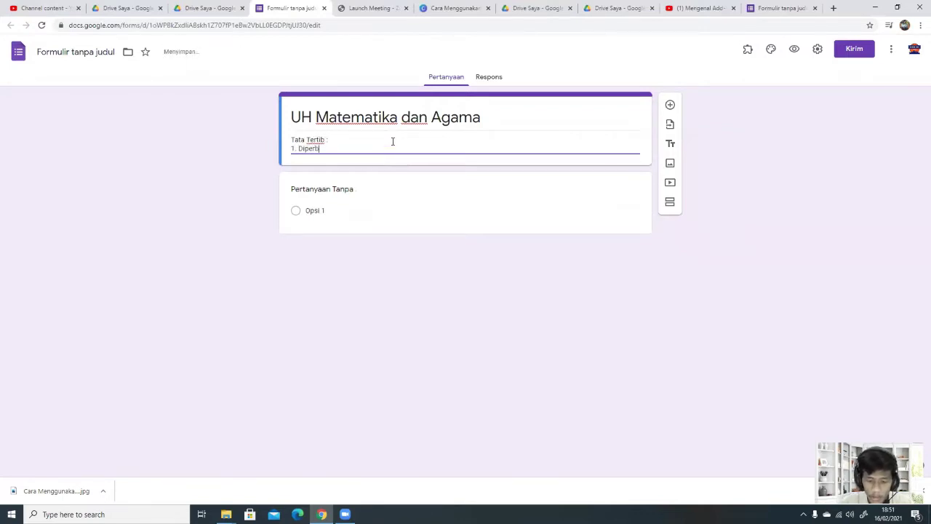
type("olehkan open")
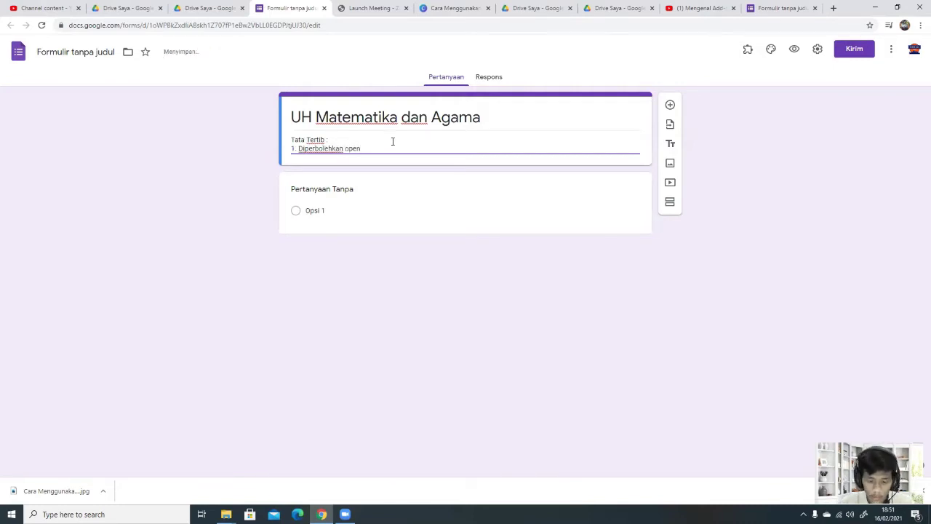
key("BackSpace")
key("BackSpace")
key("BackSpace")
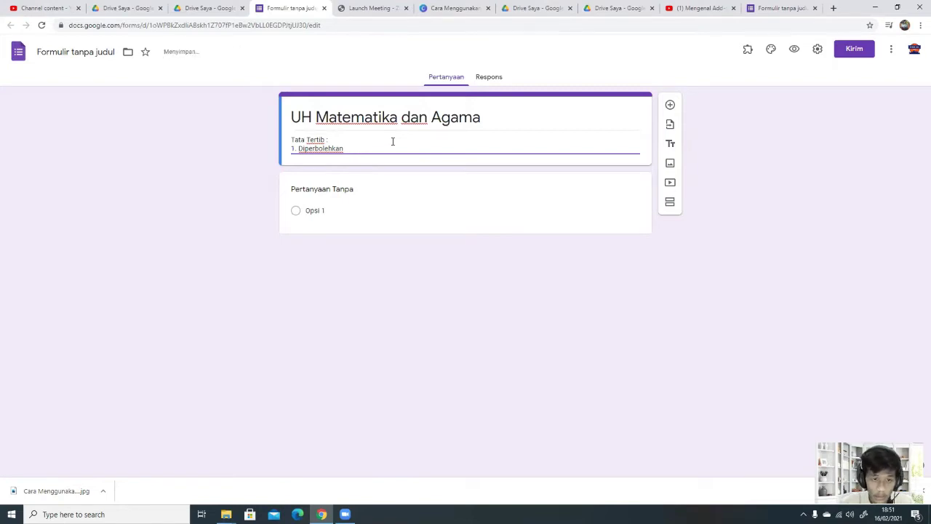
type("menggunakan")
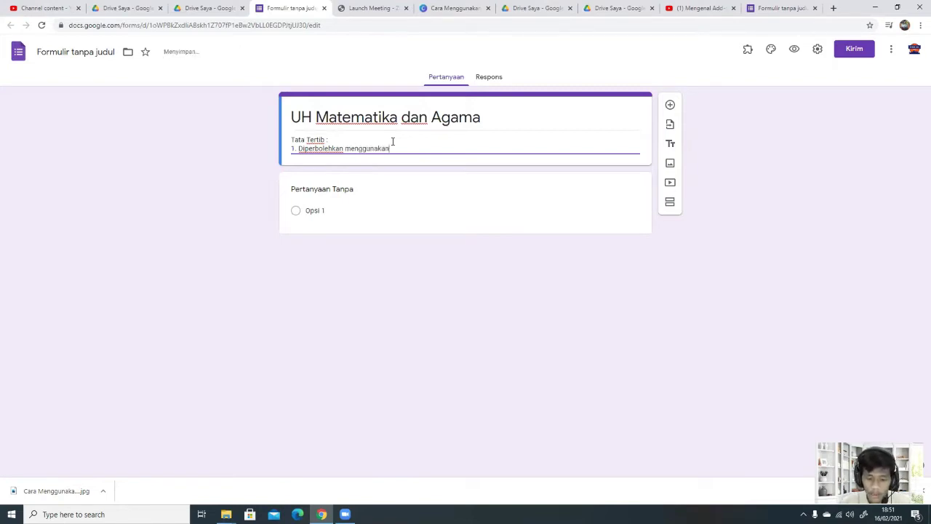
type(" kalkulato")
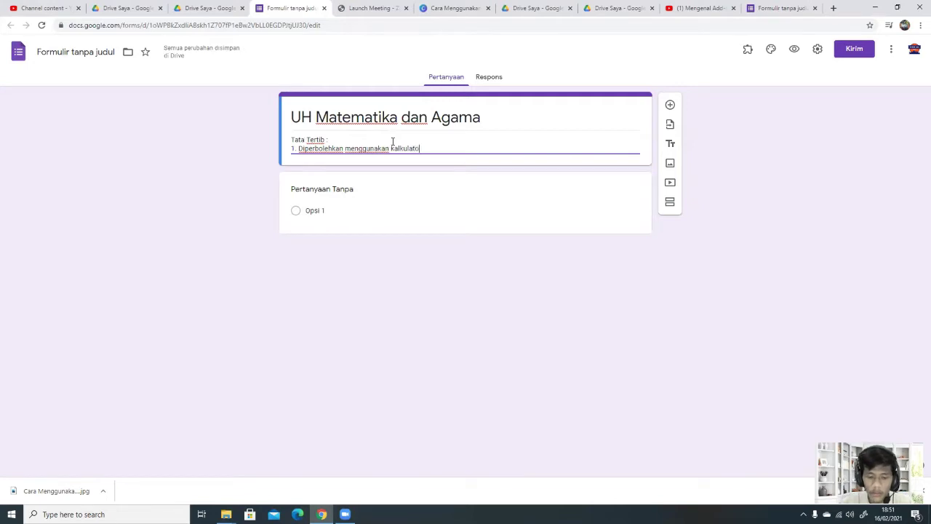
type("r")
Step: Add rules '2. Tidak diperbolehkan open book/open file/searching' and '3. Waktu 60 menit dalam mengerjakan UH'
key("Return")
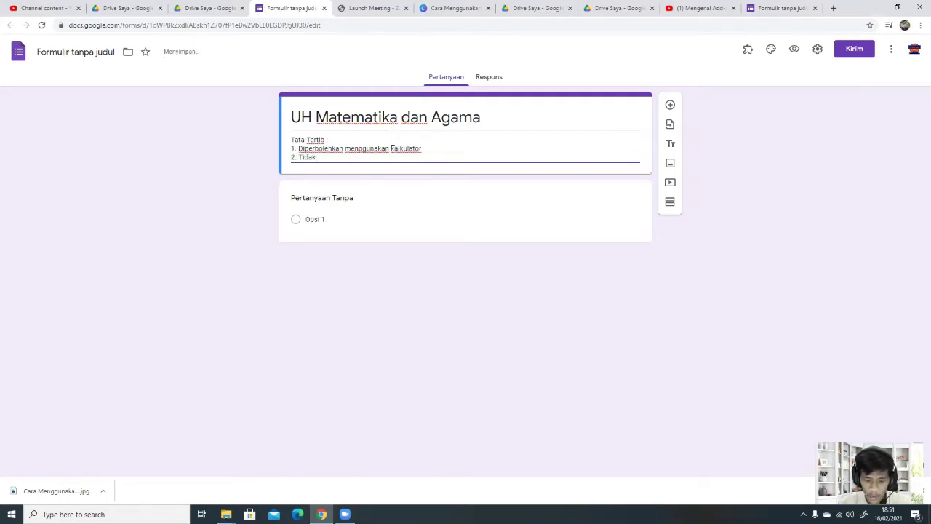
type("2. Tidak diperb")
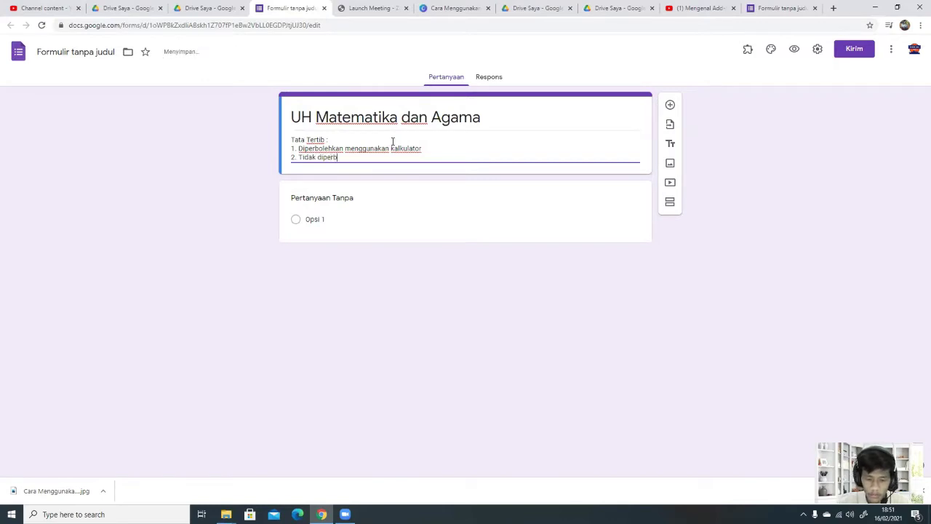
type("olehkan mengg")
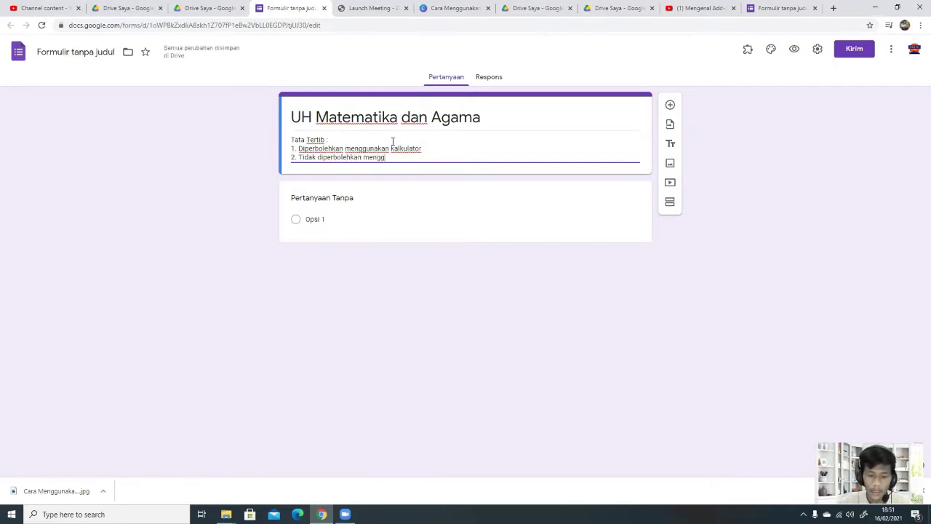
type("unakan ")
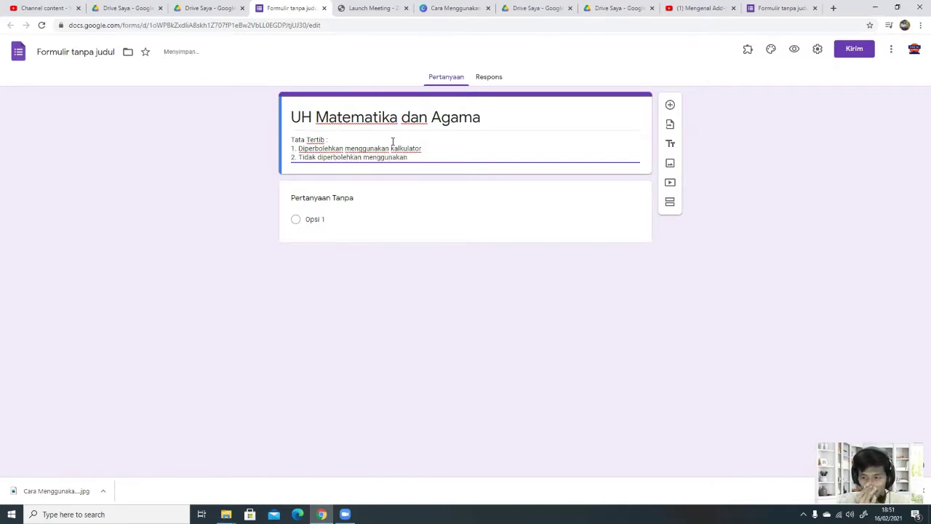
type("apli")
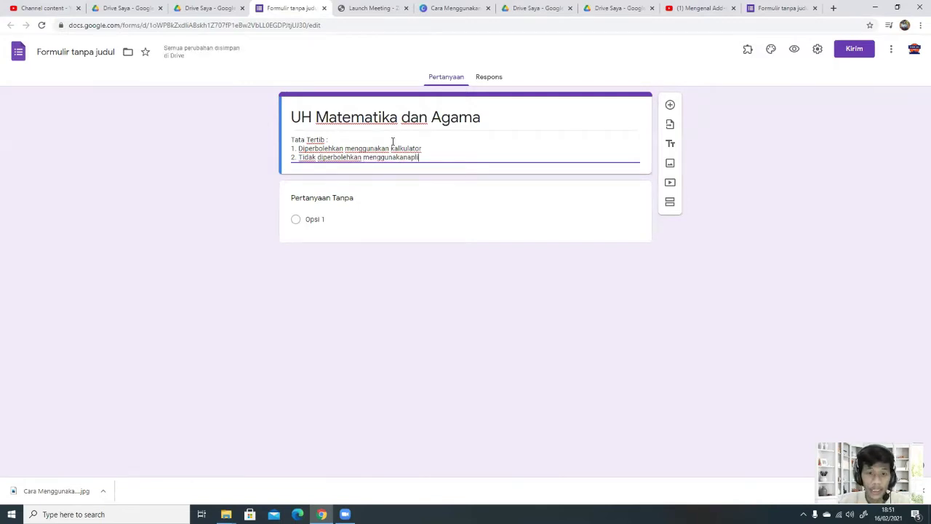
type("kasi")
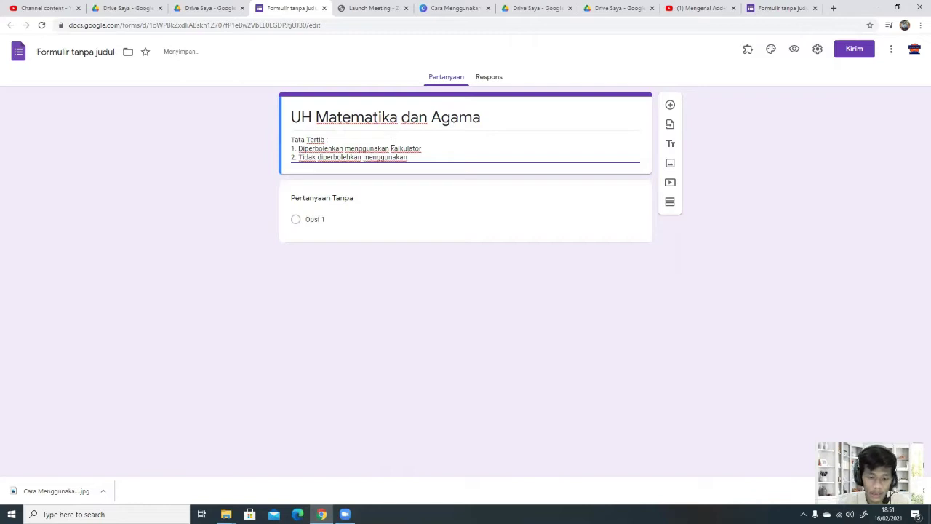
key("BackSpace")
key("BackSpace")
key("BackSpace")
key("BackSpace")
key("BackSpace")
key("BackSpace")
key("BackSpace")
key("BackSpace")
key("BackSpace")
key("BackSpace")
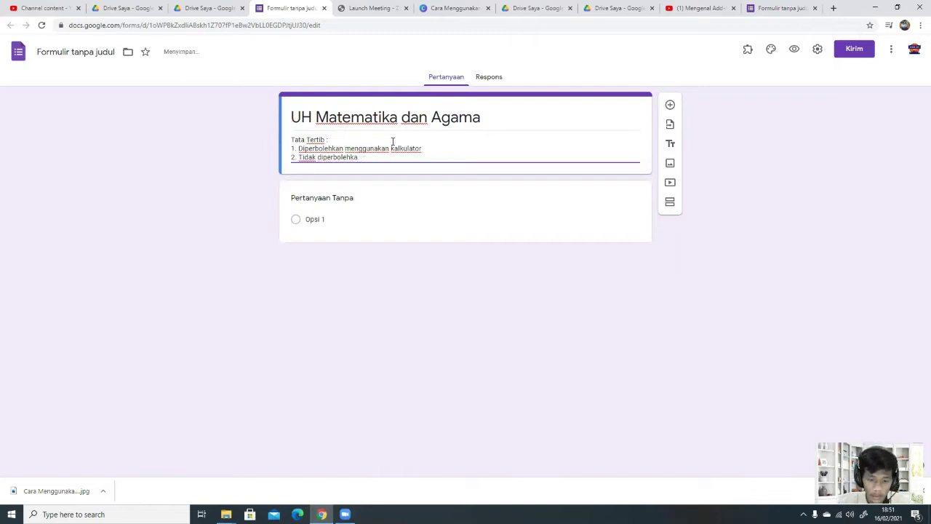
type("n open bo")
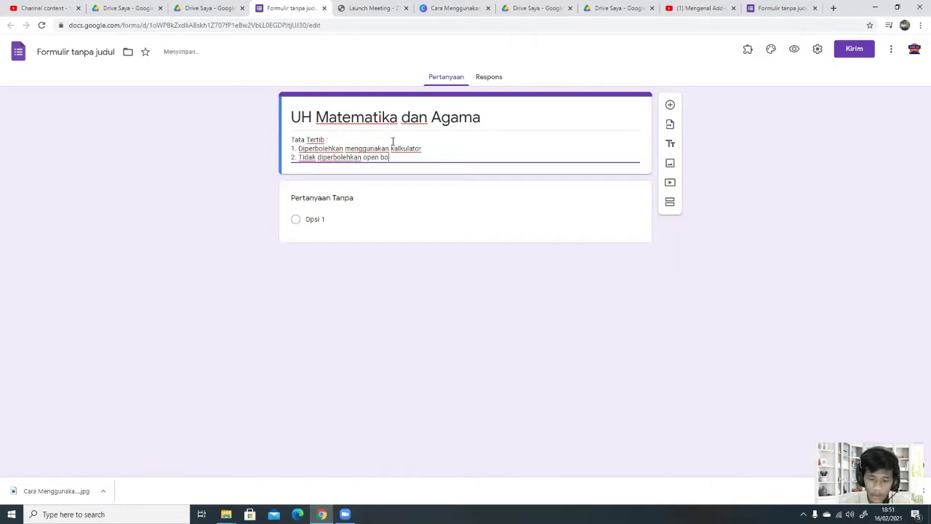
type("ok/open")
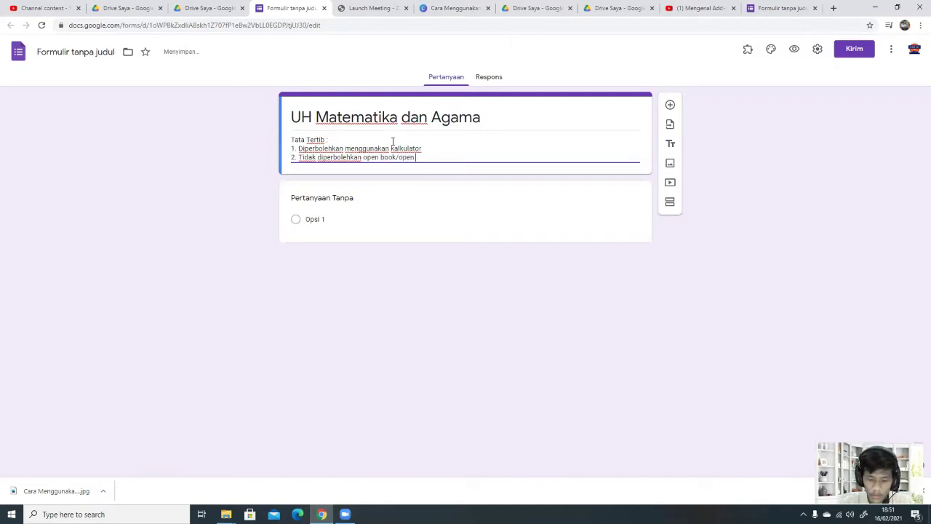
type(" file/")
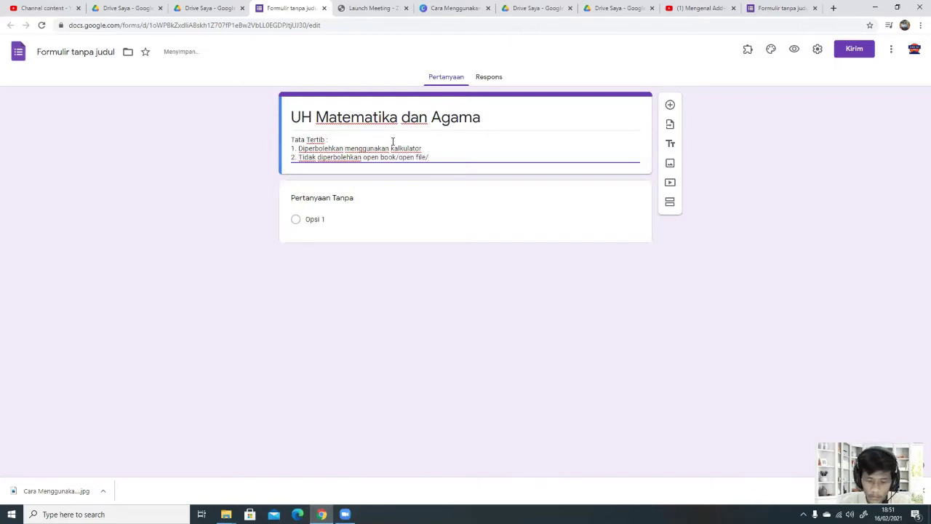
type("search")
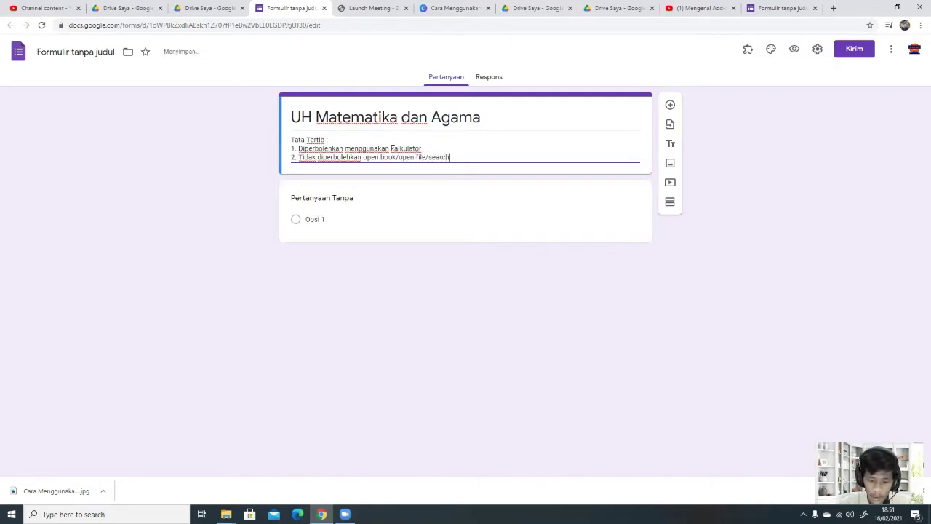
type("ing")
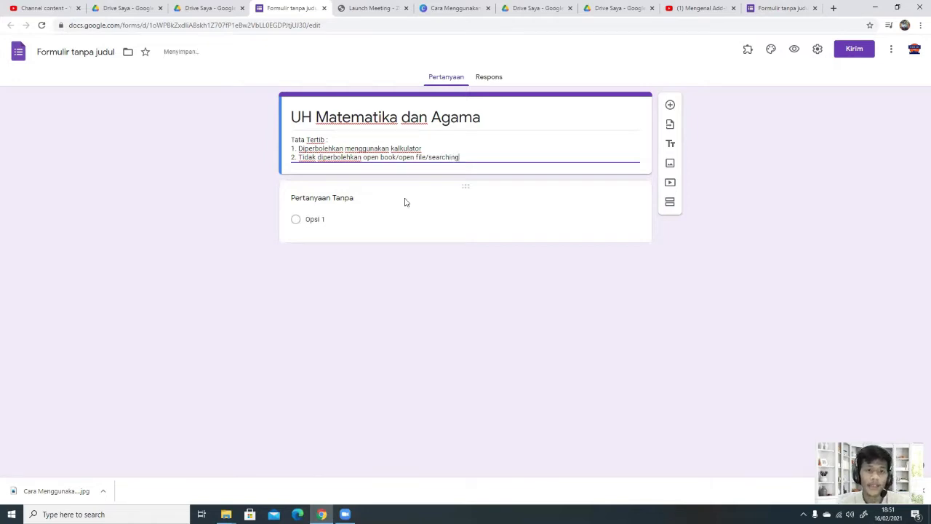
key("Return")
type("3.")
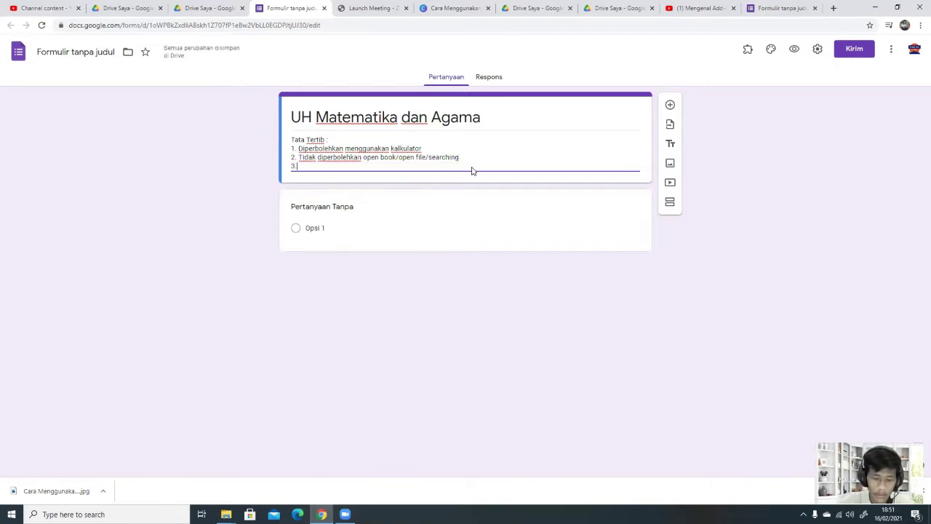
type(" Waktu 60")
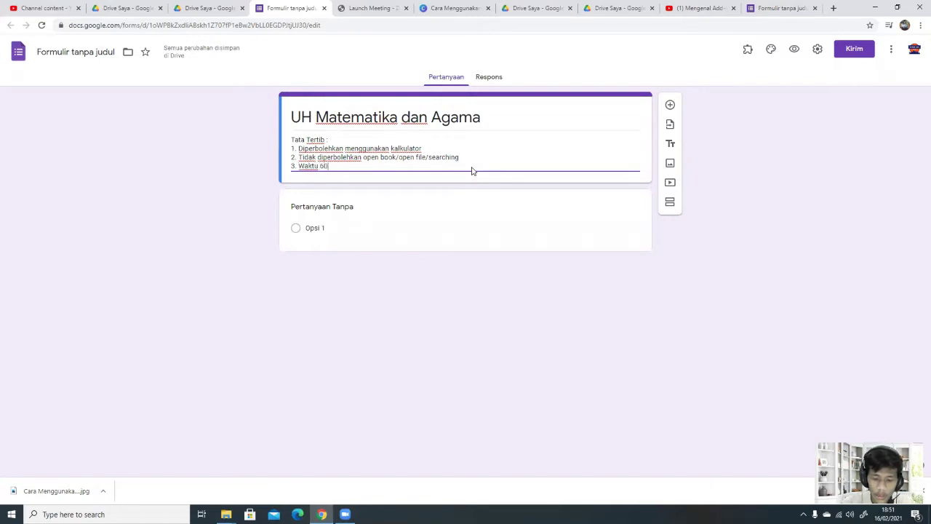
type(" menit")
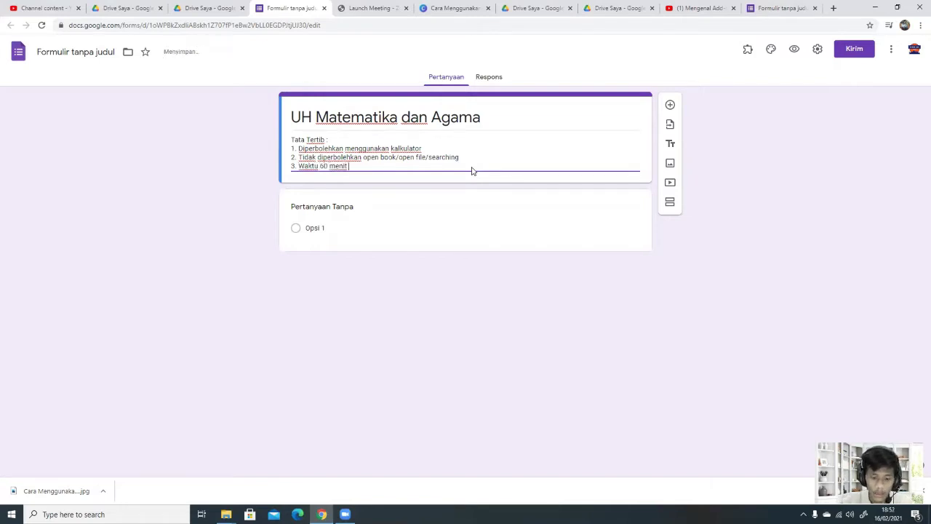
type(" dalam mengerjak")
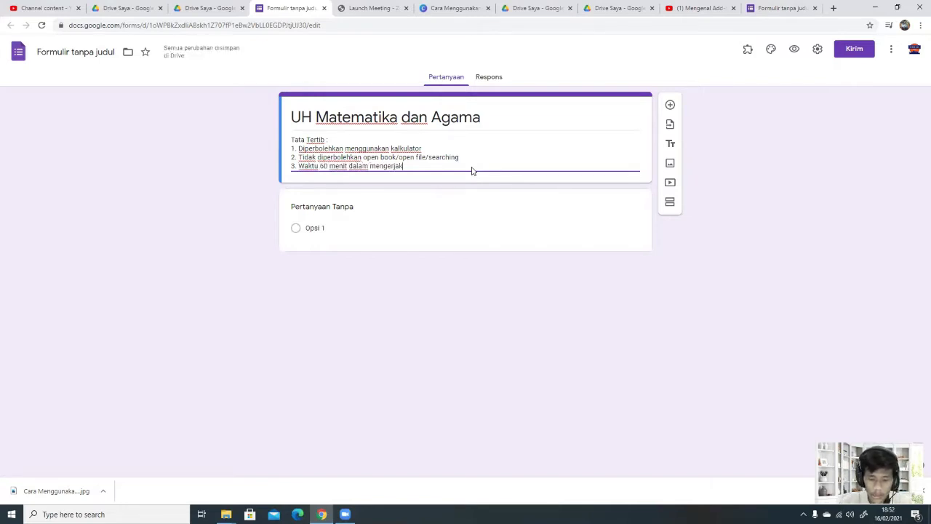
type("an UH")
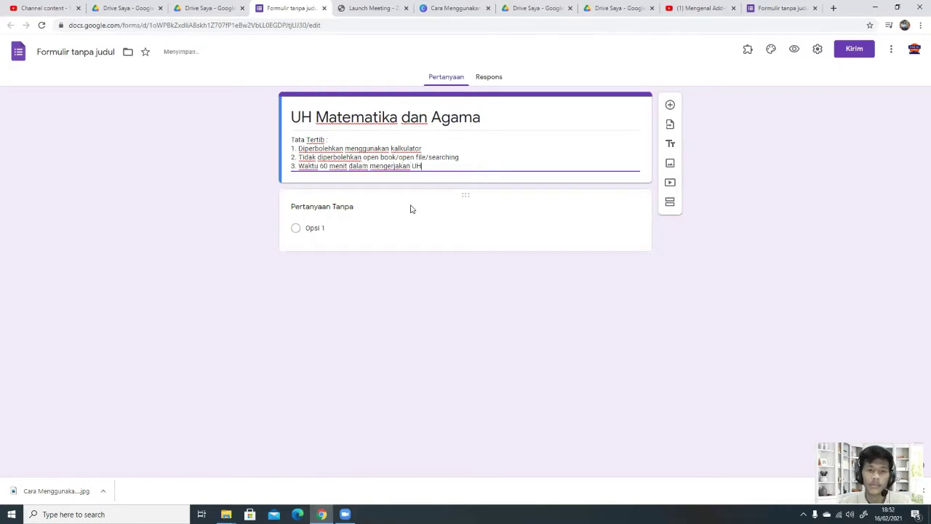
Step: Make the first question a required Jawaban singkat 'Nama Lengkap' question and add another question
left_click(411, 210)
type("Na")
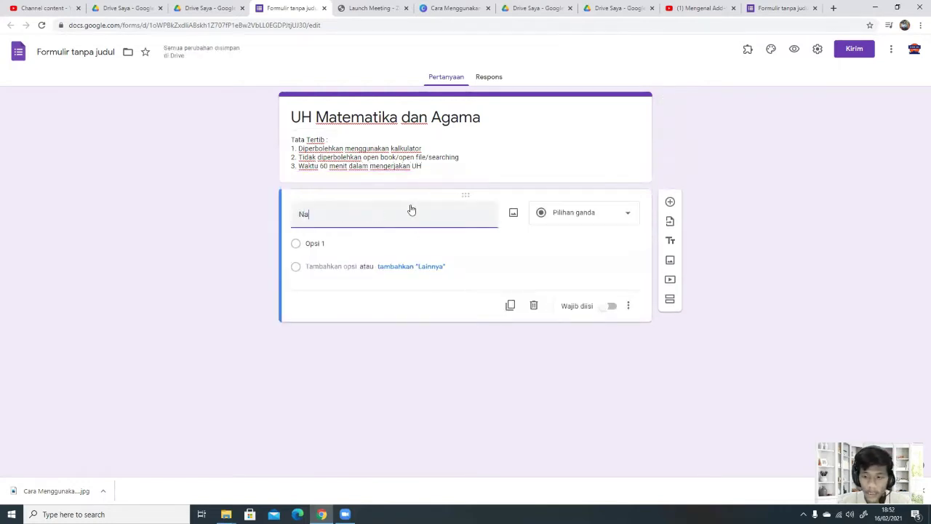
type("ma Lengkap")
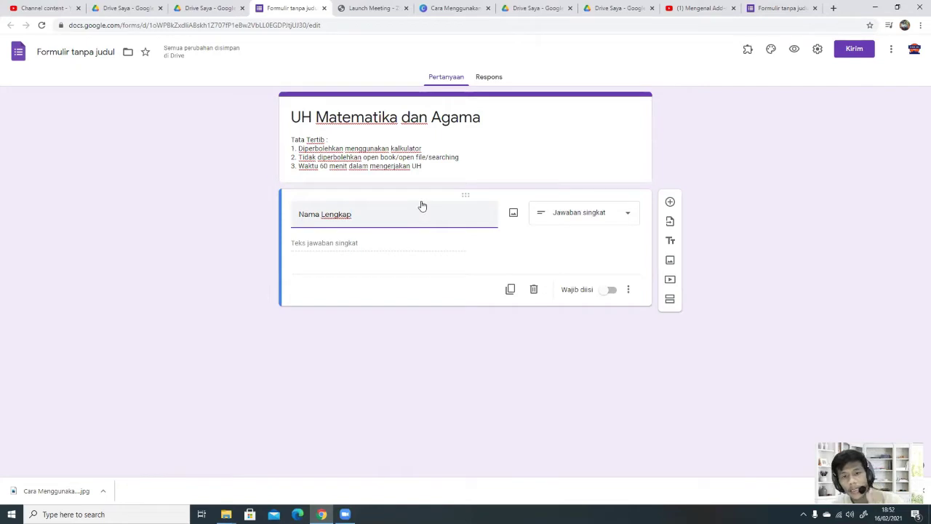
left_click(578, 212)
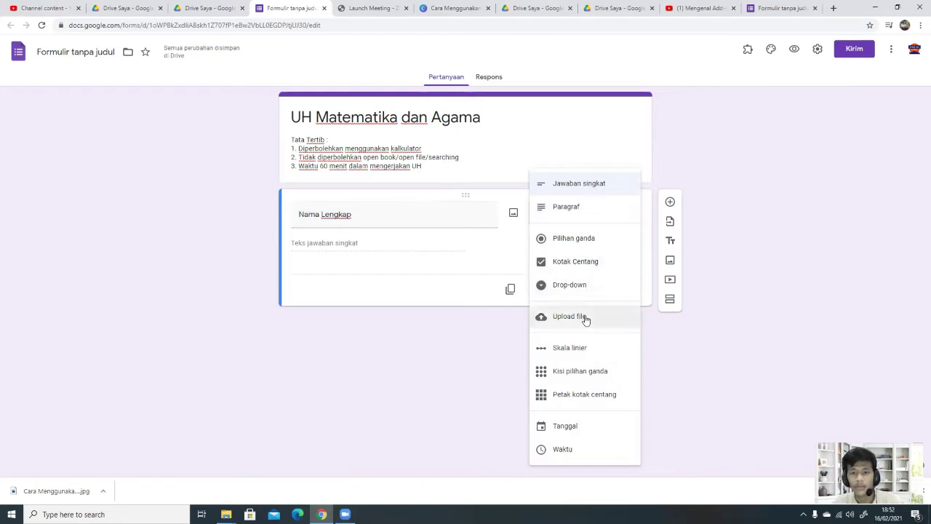
left_click(599, 186)
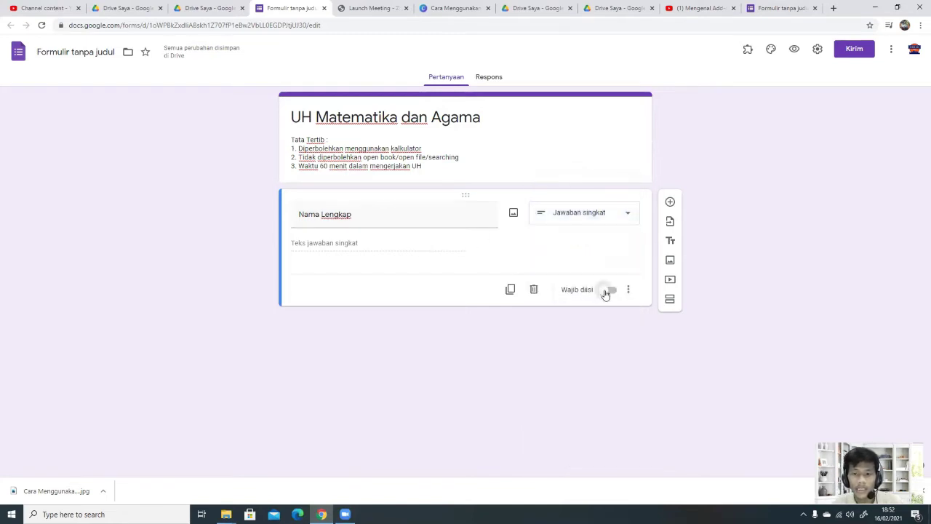
left_click(607, 290)
left_click(670, 201)
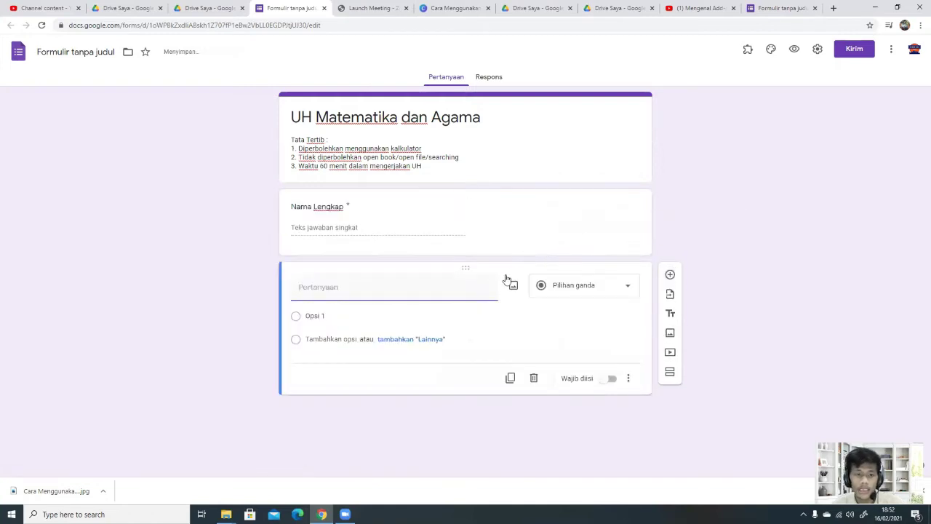
Step: Set up required Pilihan ganda question 'Kelas' with options 10 A and 10 B, then add a section
type("Kelas")
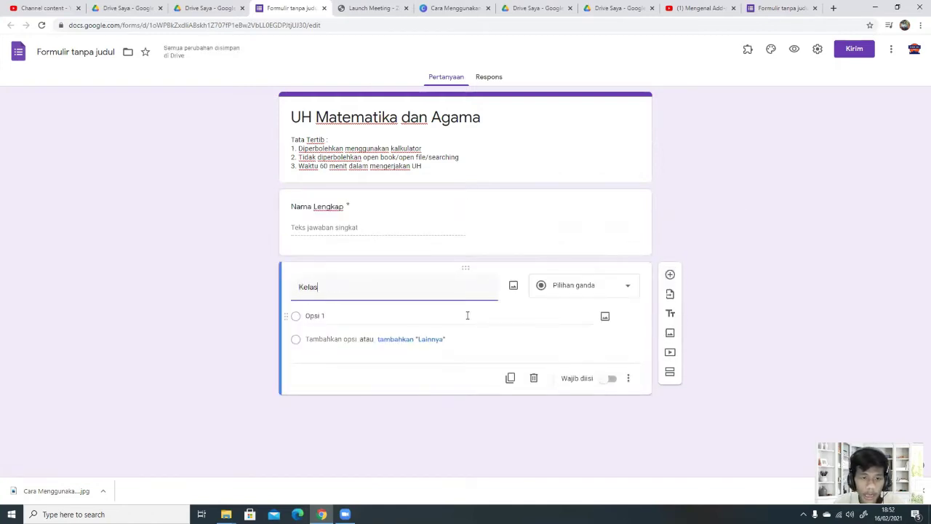
left_click(599, 286)
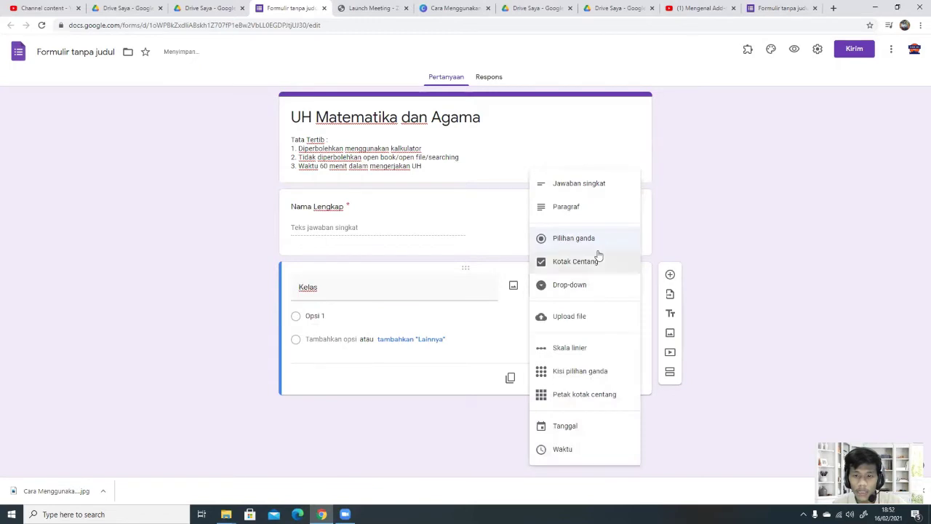
left_click(575, 284)
left_click(351, 315)
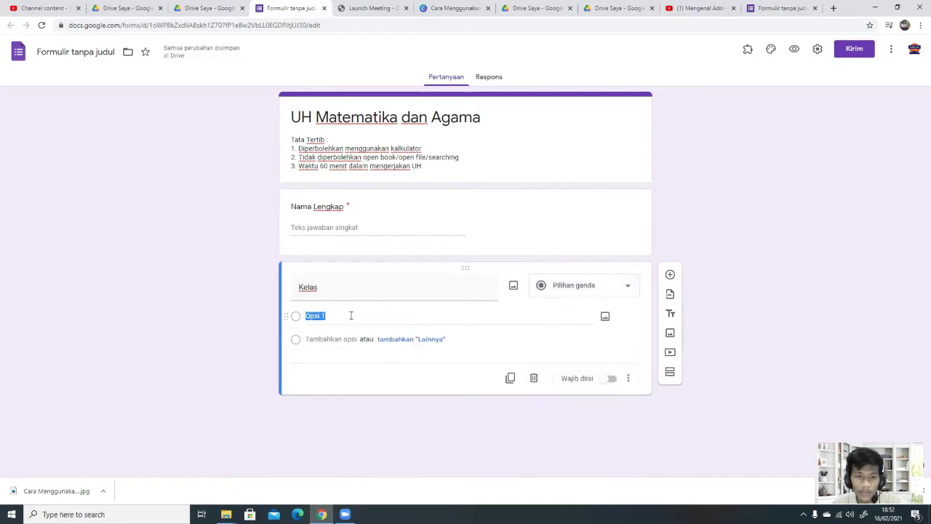
type("10 A")
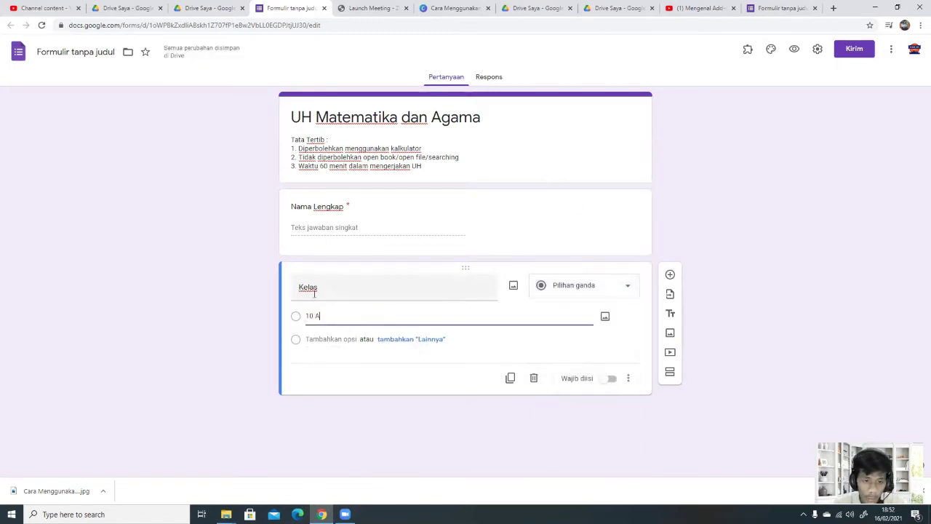
left_click(322, 339)
type("10 B")
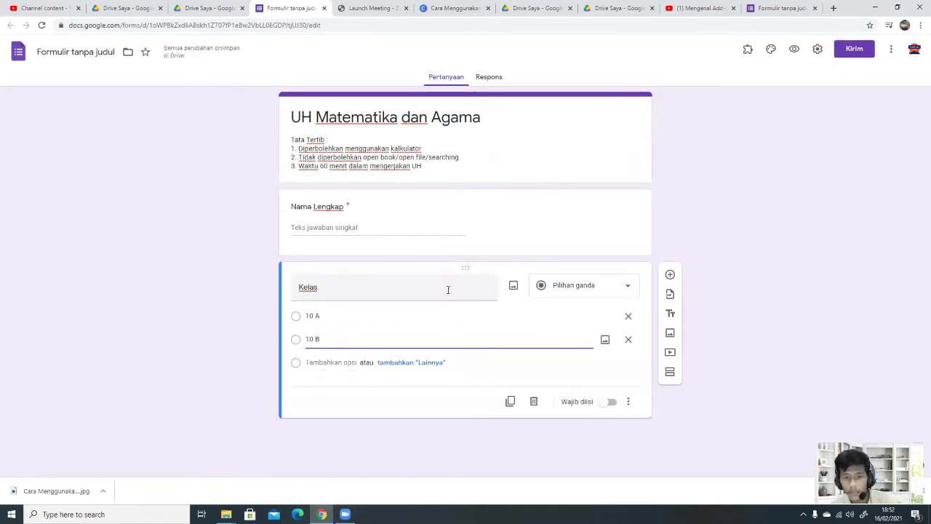
left_click(604, 406)
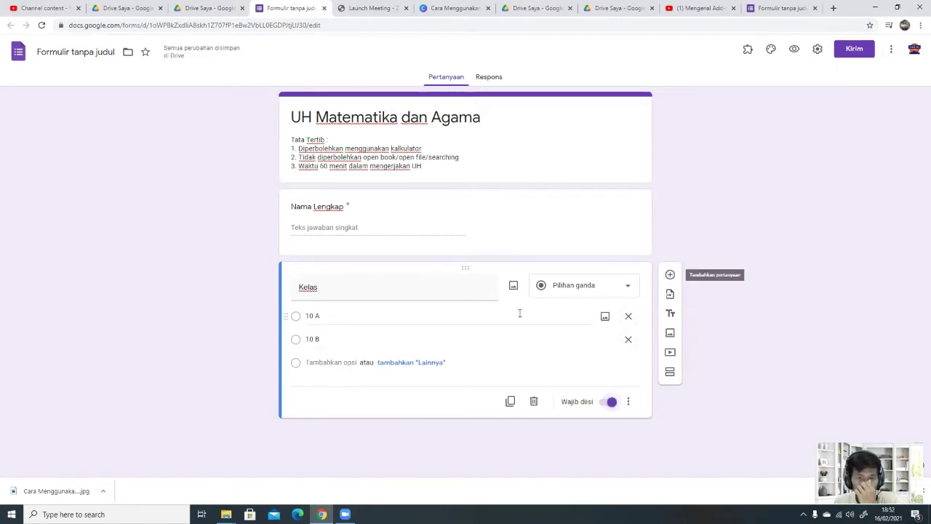
left_click(670, 372)
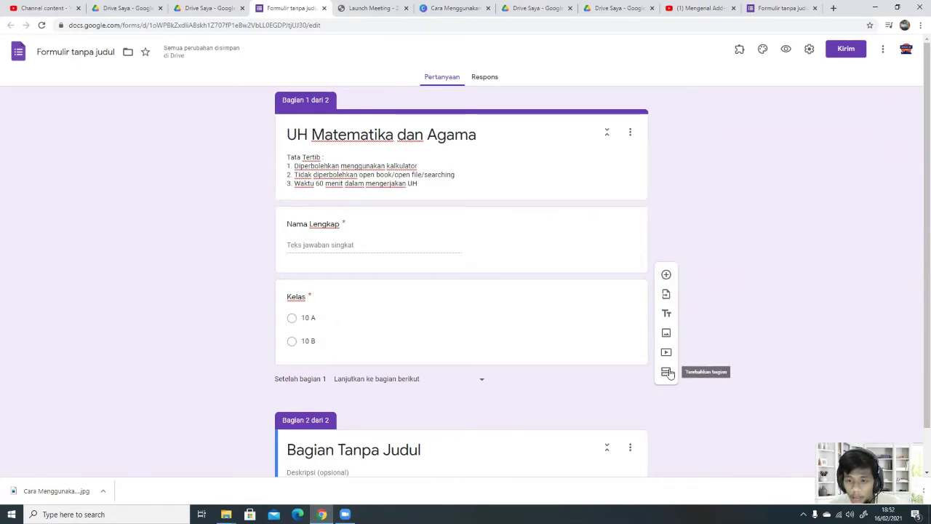
Step: Title section 2 'Soal Pilihan Ganda' and add a required multiple-choice question under it
scroll(363, 406, "down", 1)
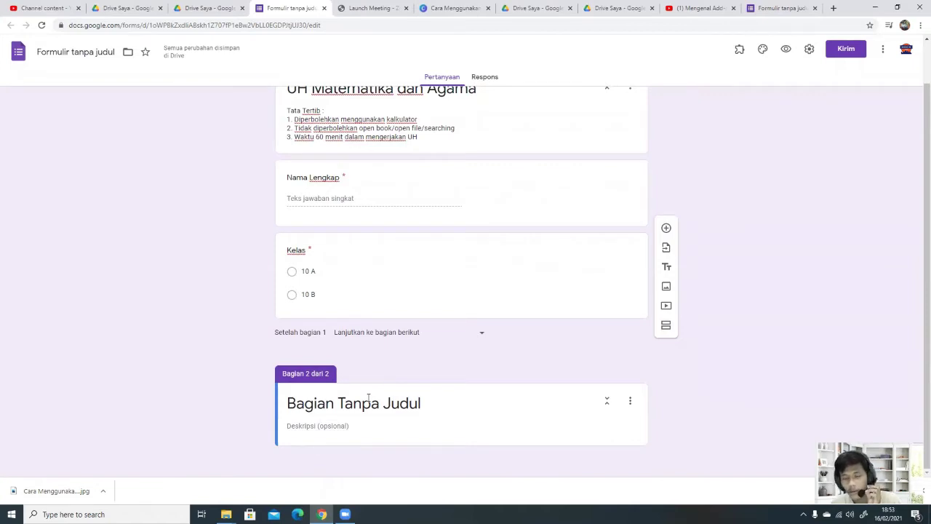
left_click(368, 397)
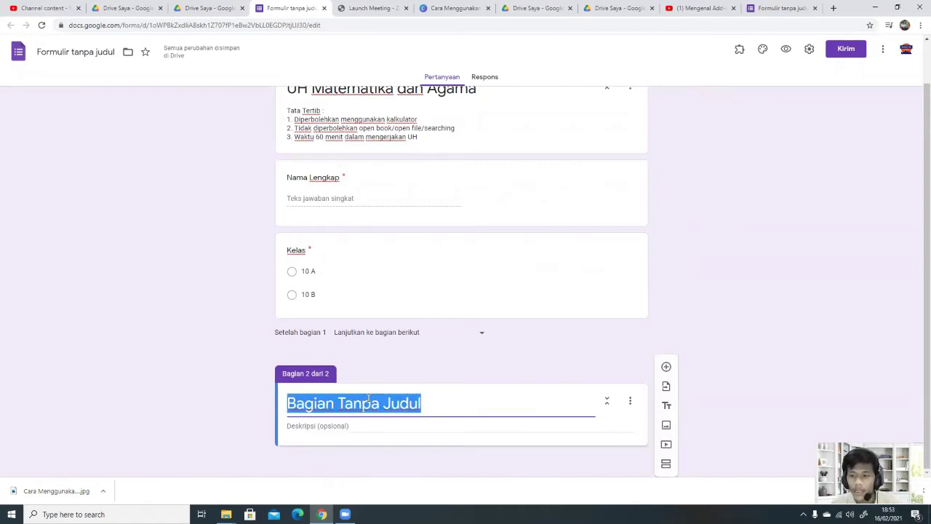
type("So")
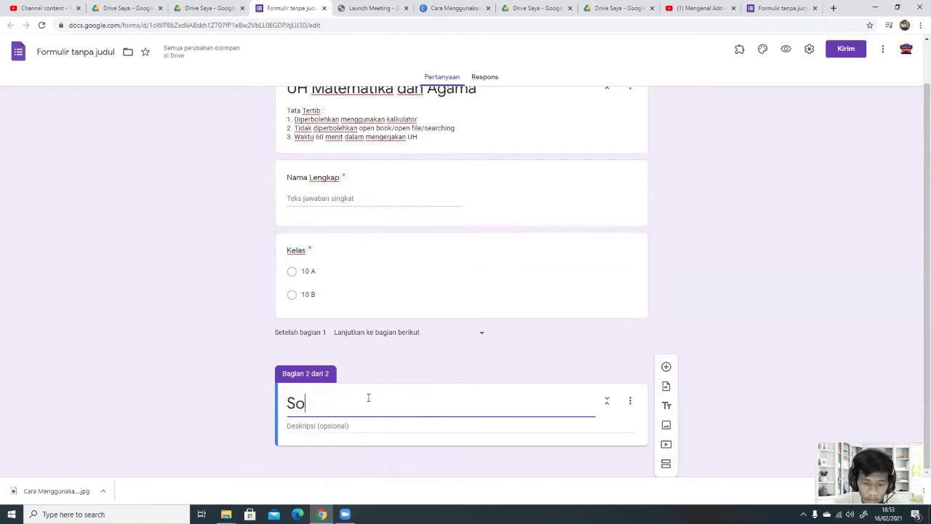
type("al Piliha")
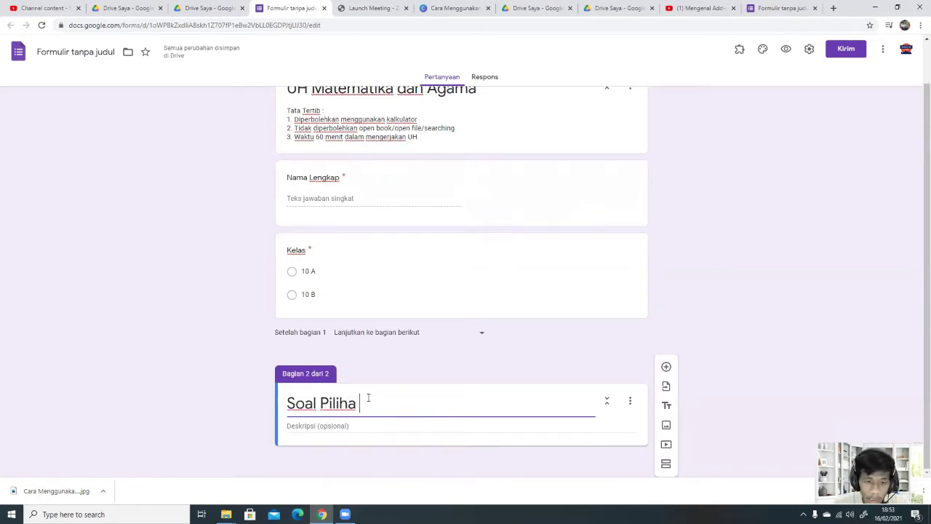
type("n GAnda")
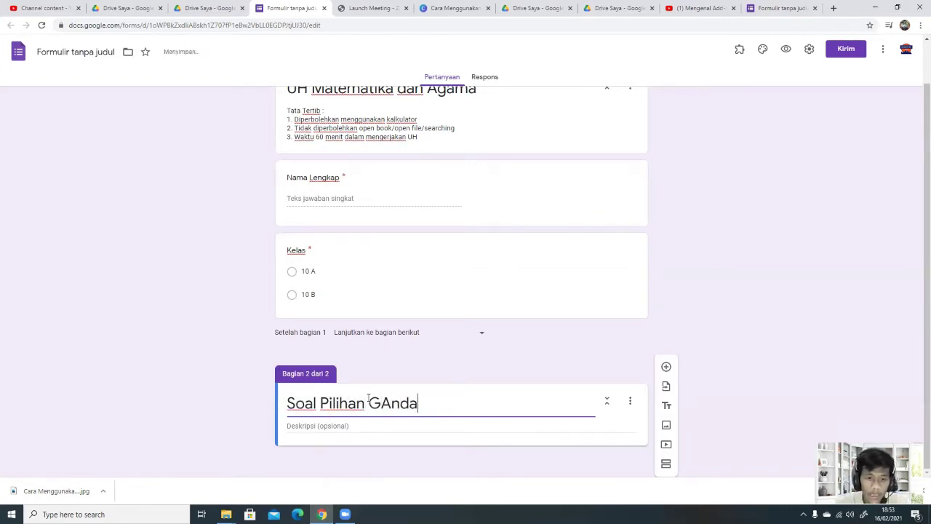
left_click_drag(392, 404, 379, 403)
type("a")
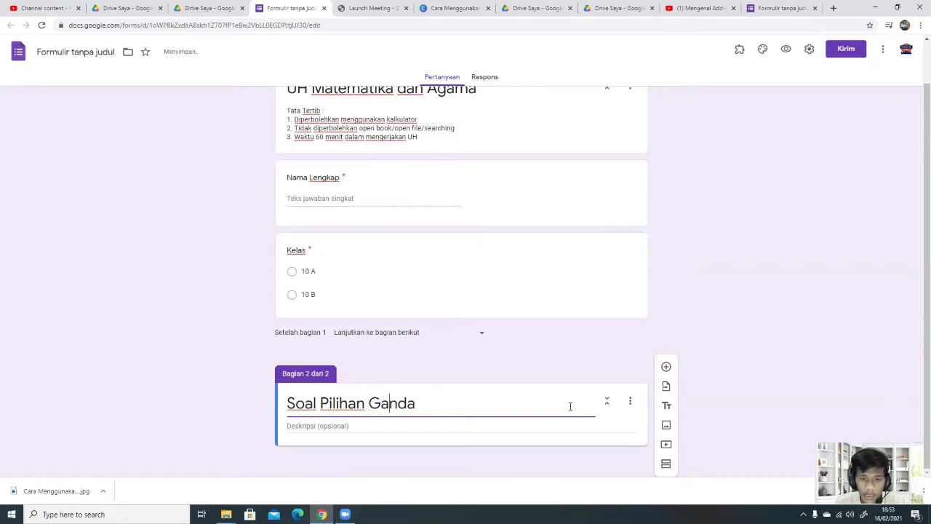
left_click(666, 366)
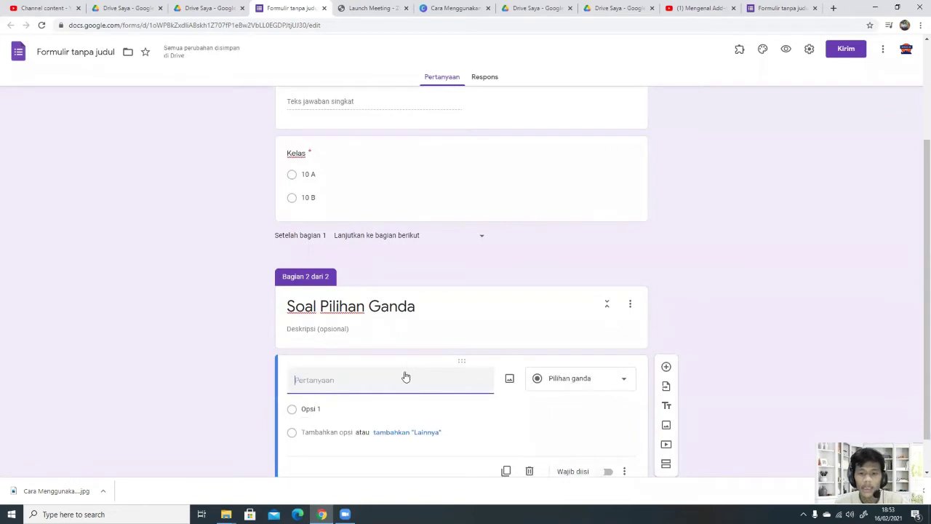
left_click(607, 471)
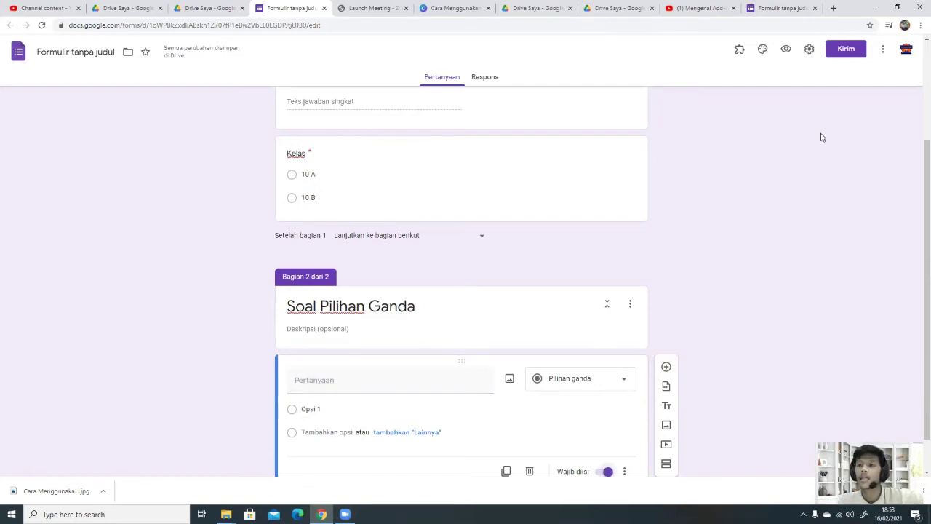
Step: Open the add-ons marketplace and search for Math Equations add-ons
left_click(883, 49)
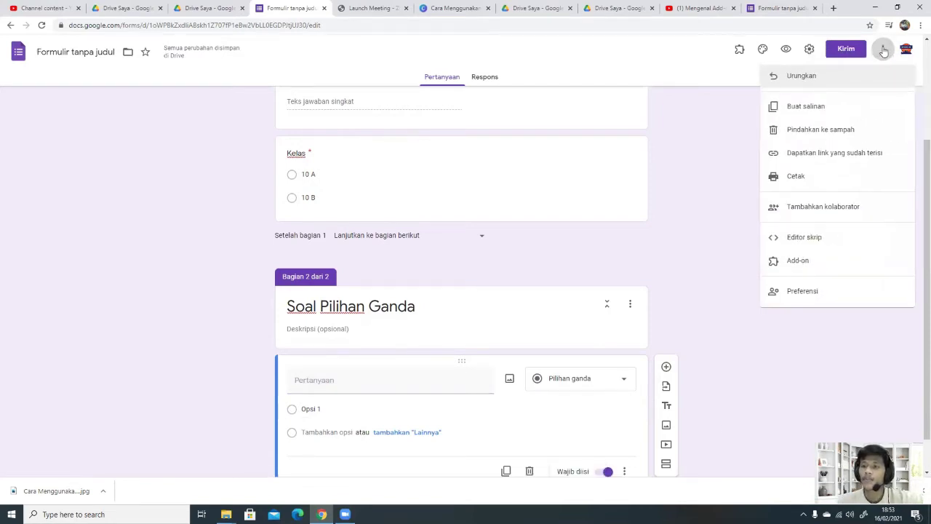
left_click(851, 263)
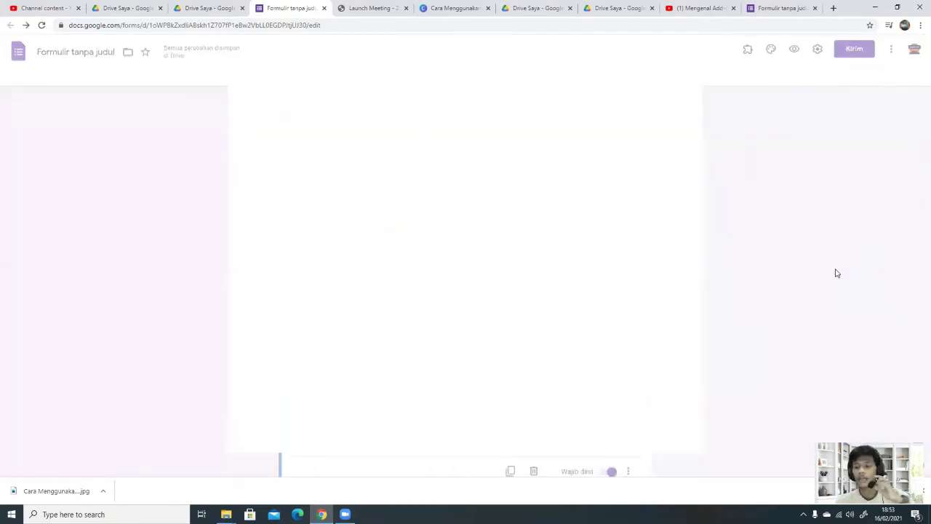
left_click(507, 76)
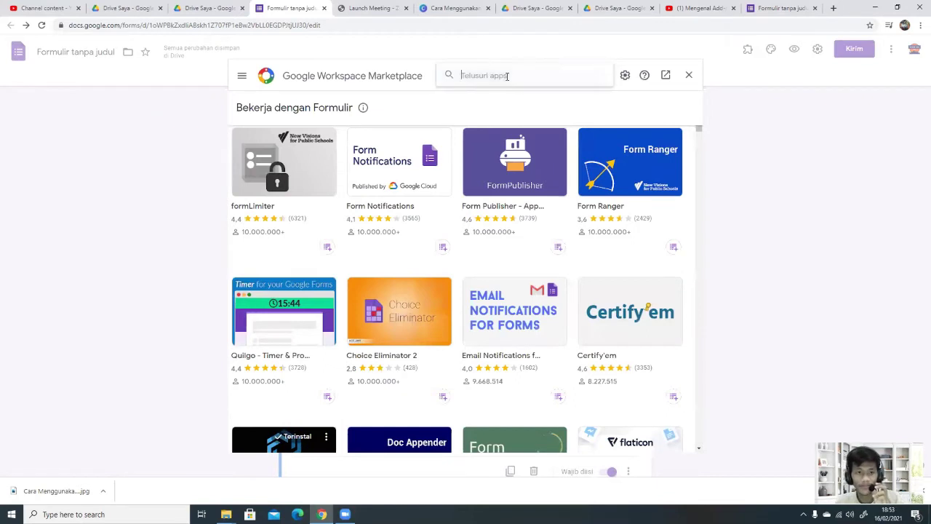
type("math e")
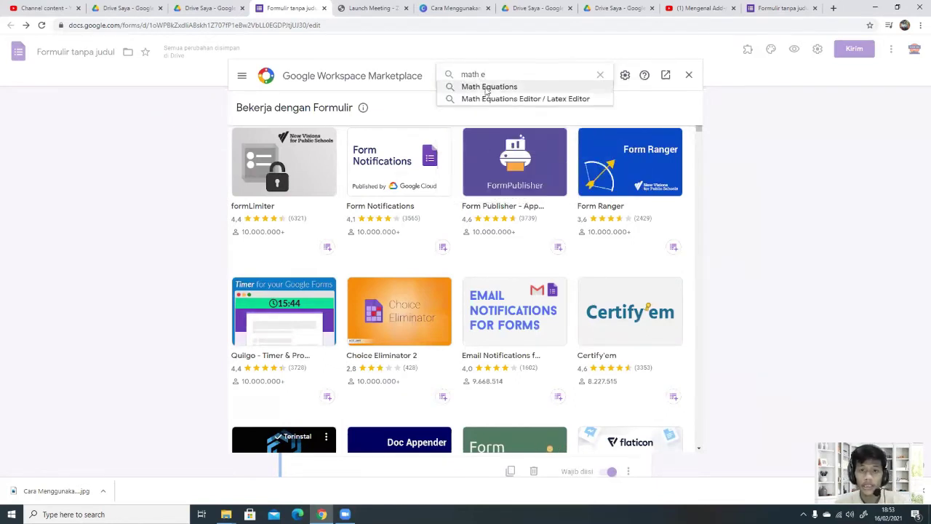
left_click(487, 87)
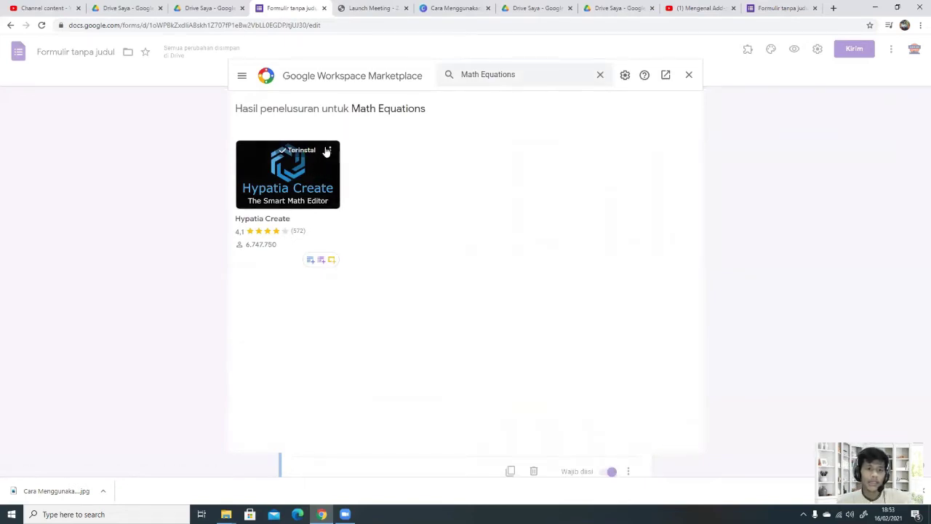
Step: Uninstall Hypatia Create, then open its details page
left_click(330, 150)
left_click(340, 156)
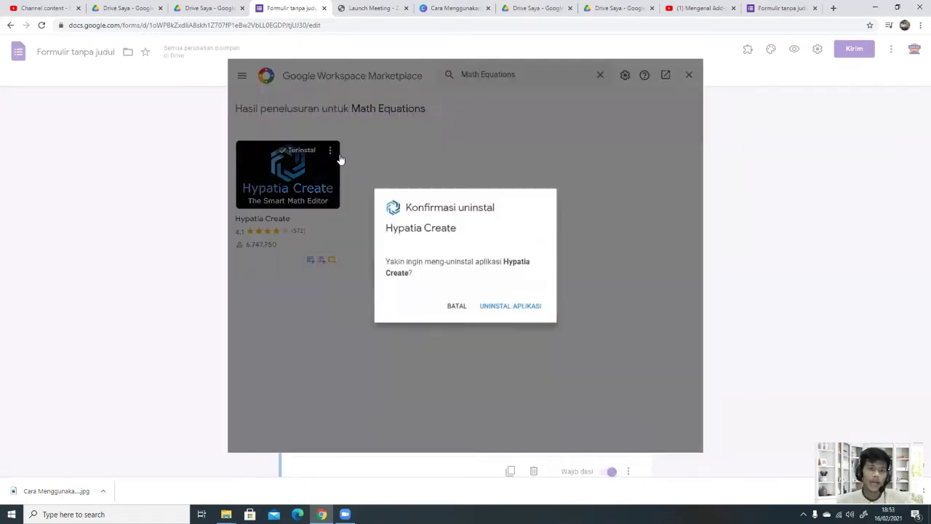
left_click(507, 306)
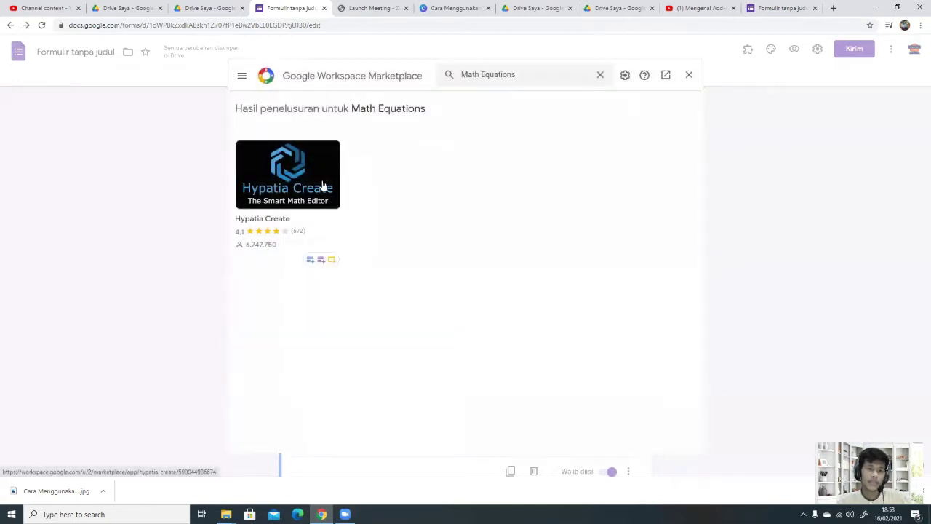
left_click(316, 173)
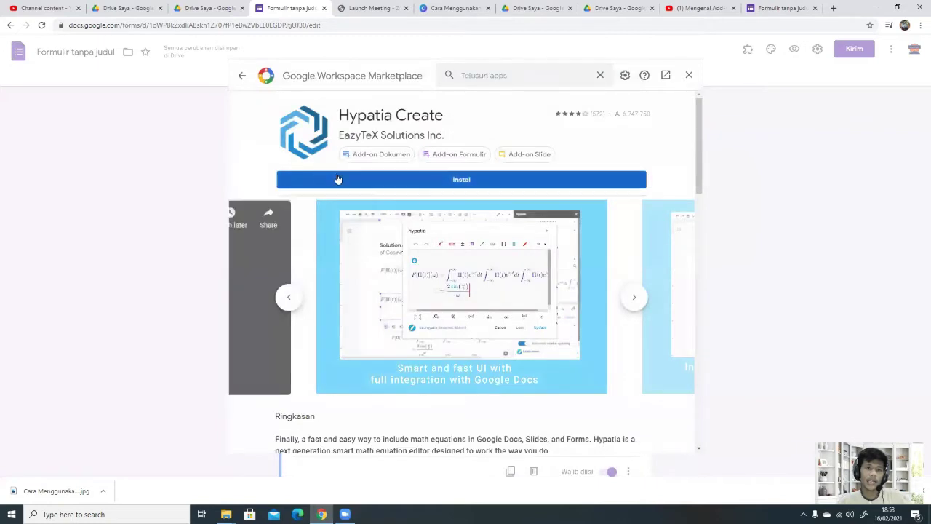
Step: Start installing Hypatia Create and sign in with the Google account's e-mail
left_click(349, 180)
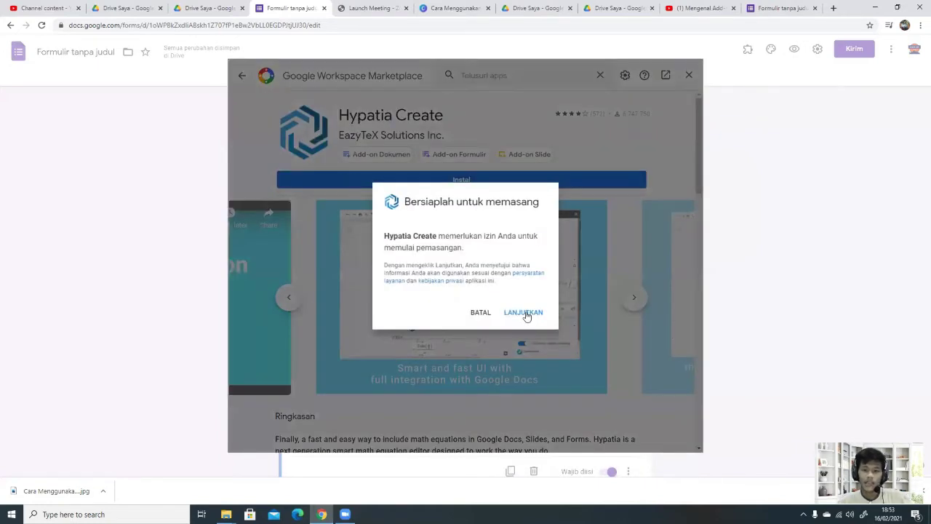
left_click(524, 313)
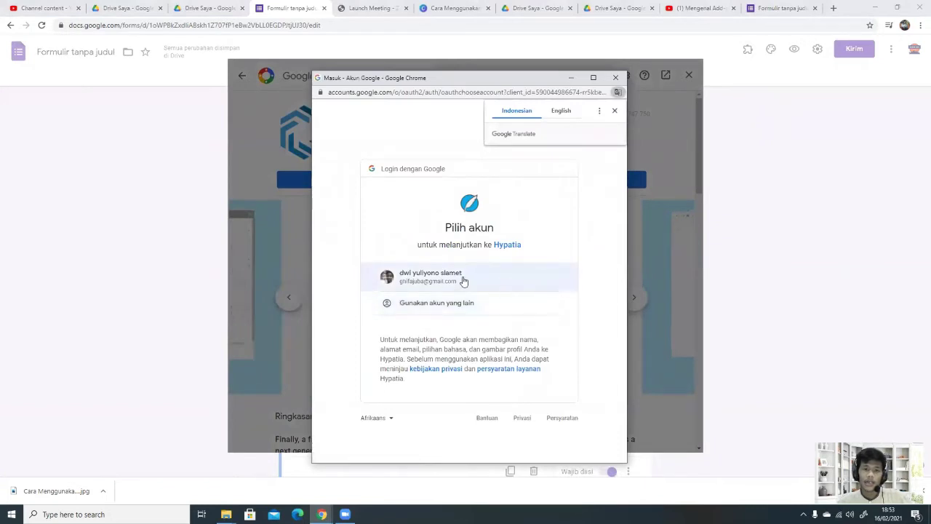
left_click(468, 304)
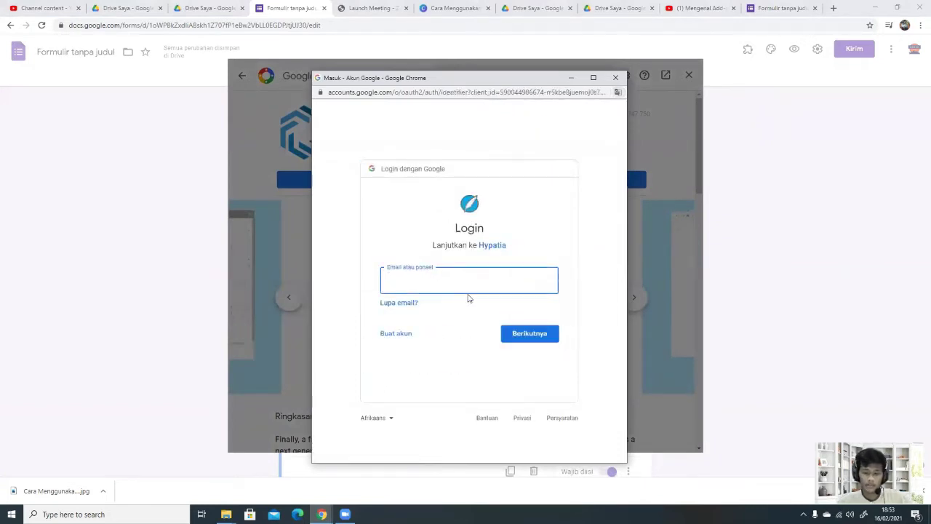
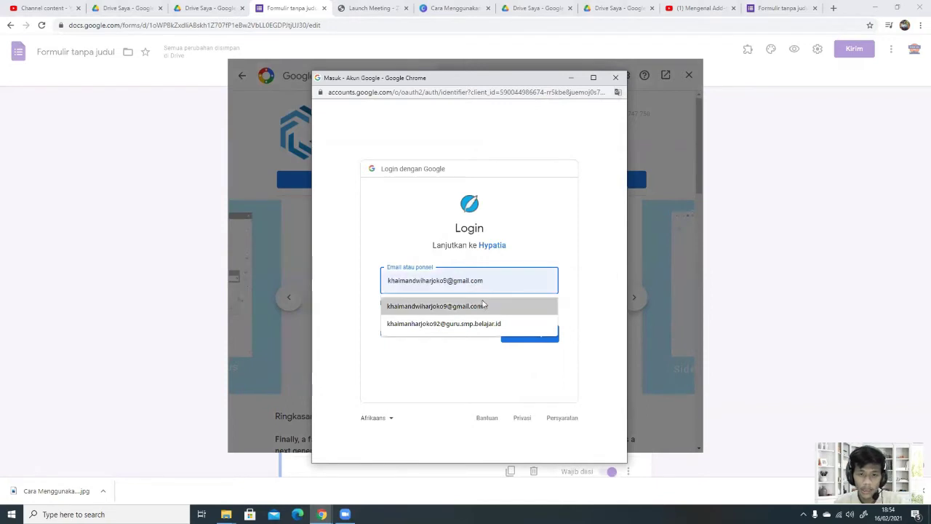
left_click(484, 306)
left_click(516, 332)
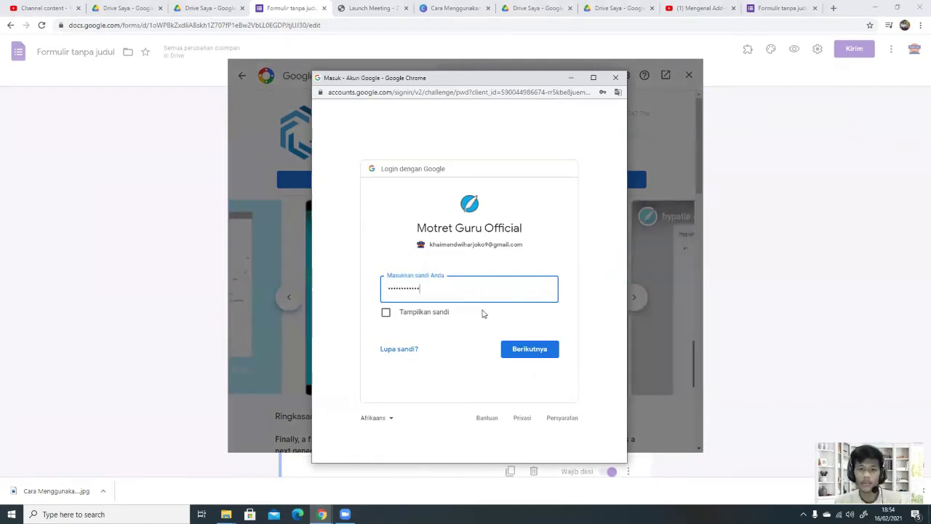
Step: Enter the account password, allow Hypatia access, and dismiss the installation-complete notice
left_click(517, 348)
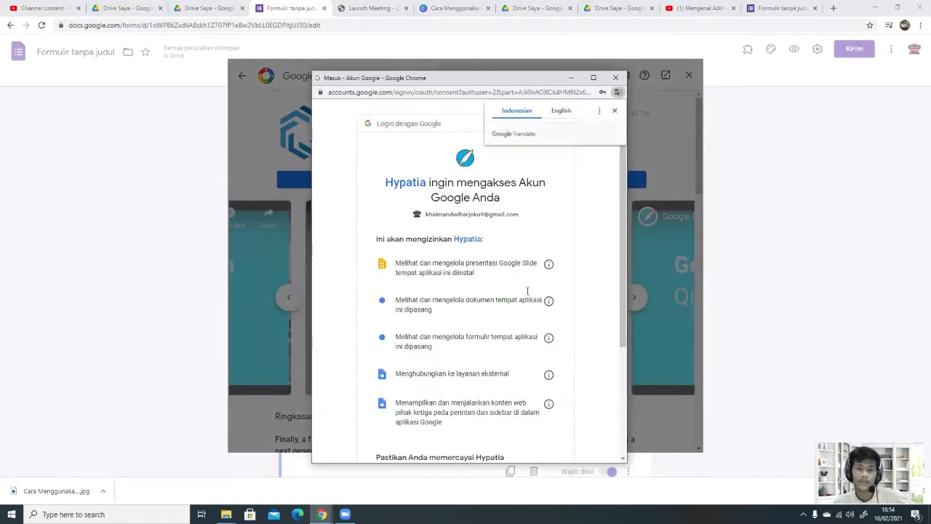
scroll(525, 228, "down", 3)
left_click(536, 395)
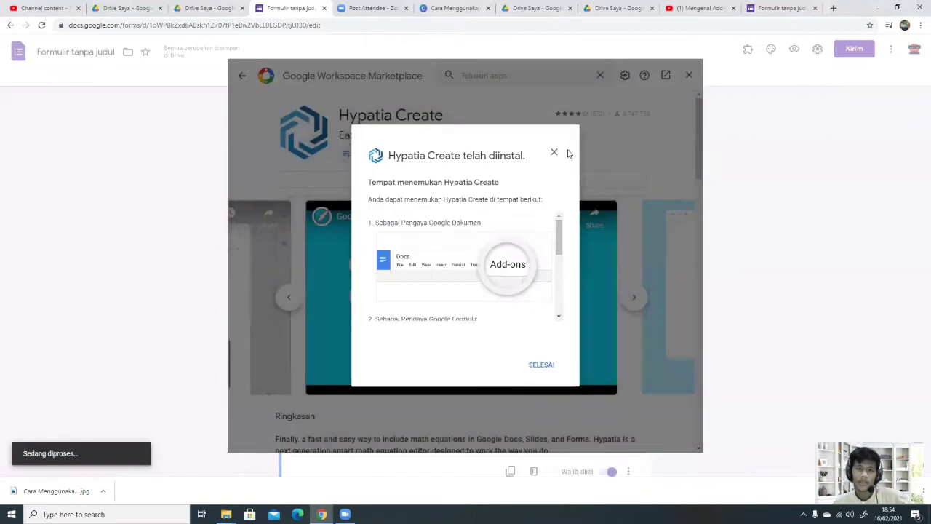
left_click(545, 366)
Step: Close the Marketplace, check the Hypatia Create add-on entry (only Bantuan), and reload the form page
left_click(690, 75)
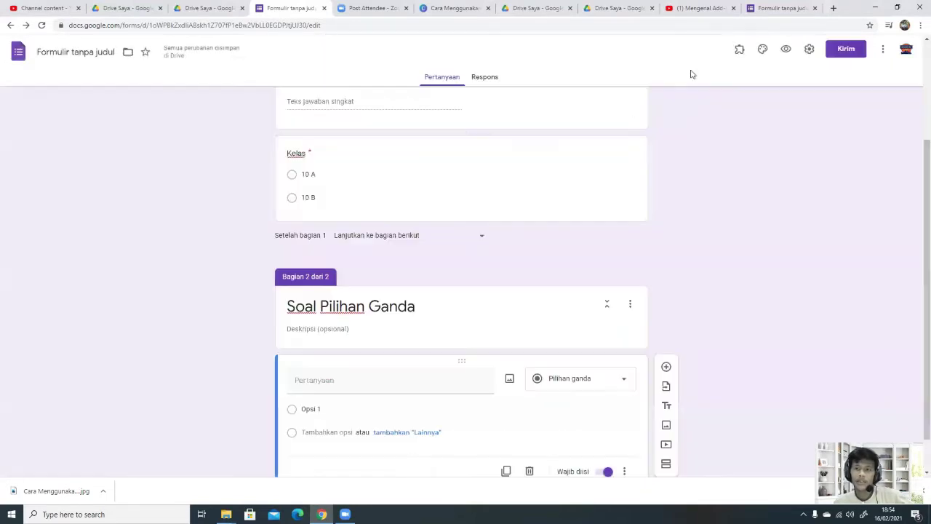
scroll(669, 364, "down", 1)
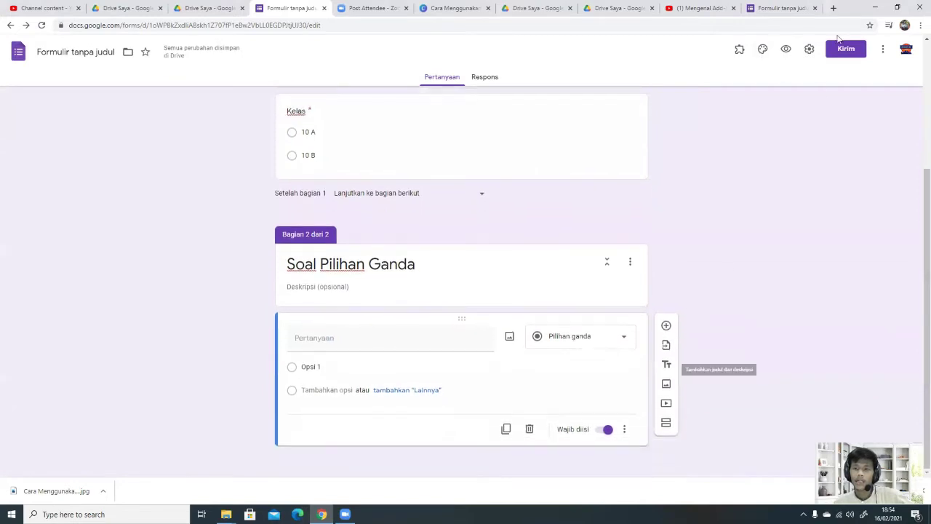
left_click(884, 51)
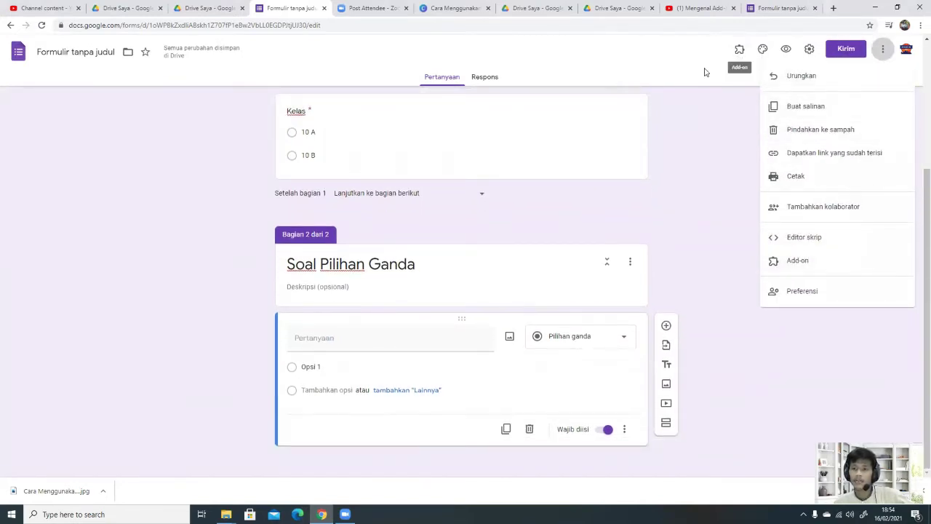
left_click(734, 61)
left_click(739, 50)
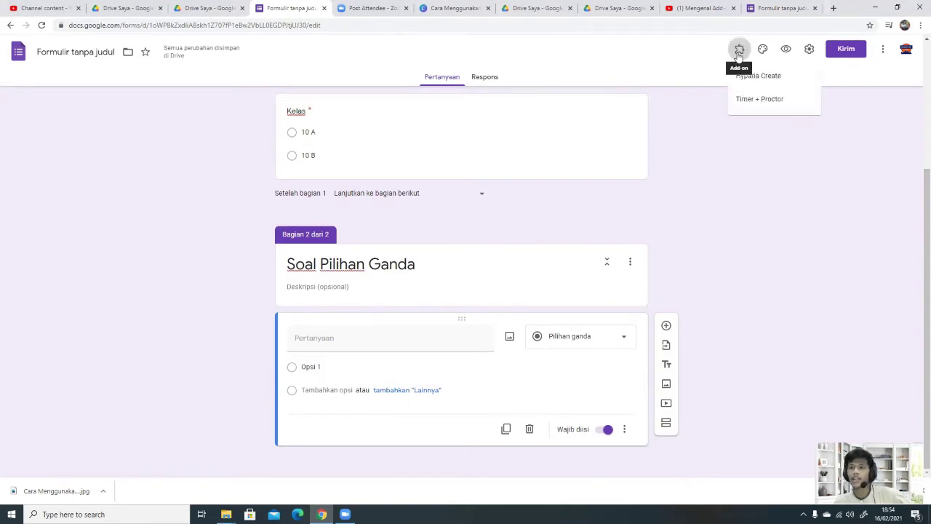
left_click(758, 77)
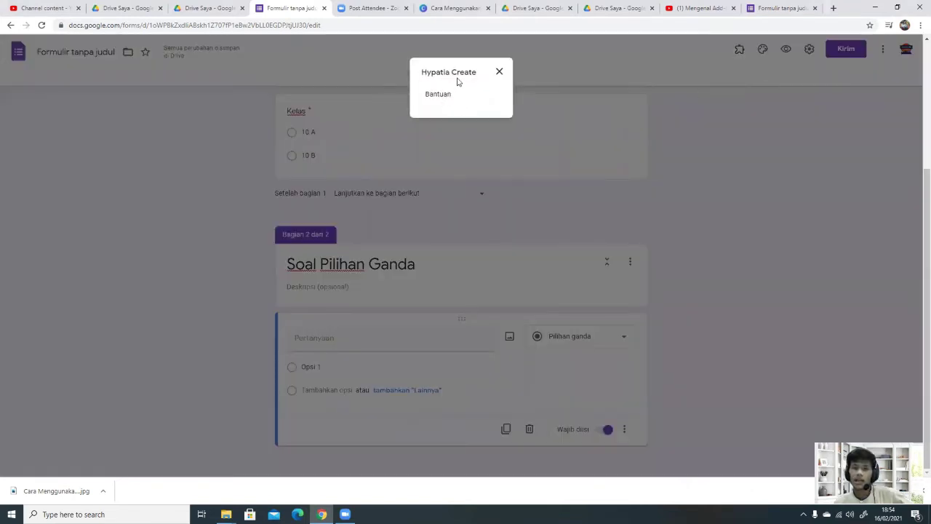
left_click(499, 71)
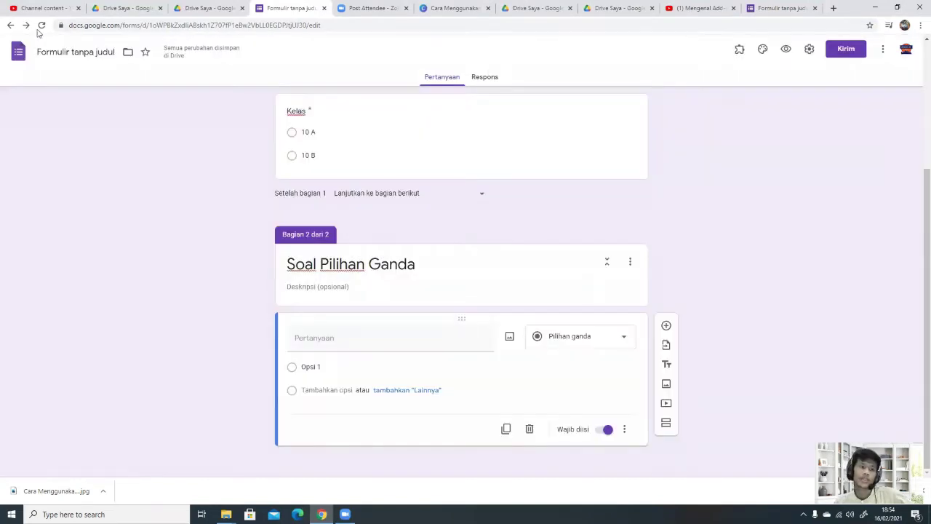
left_click(41, 25)
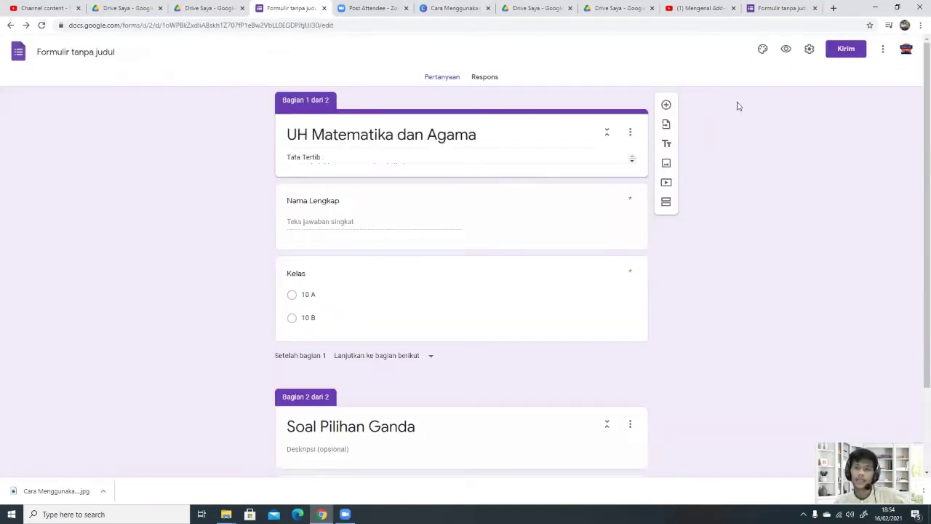
Step: Open the Hypatia Create math equation editor from the add-ons list
left_click(739, 49)
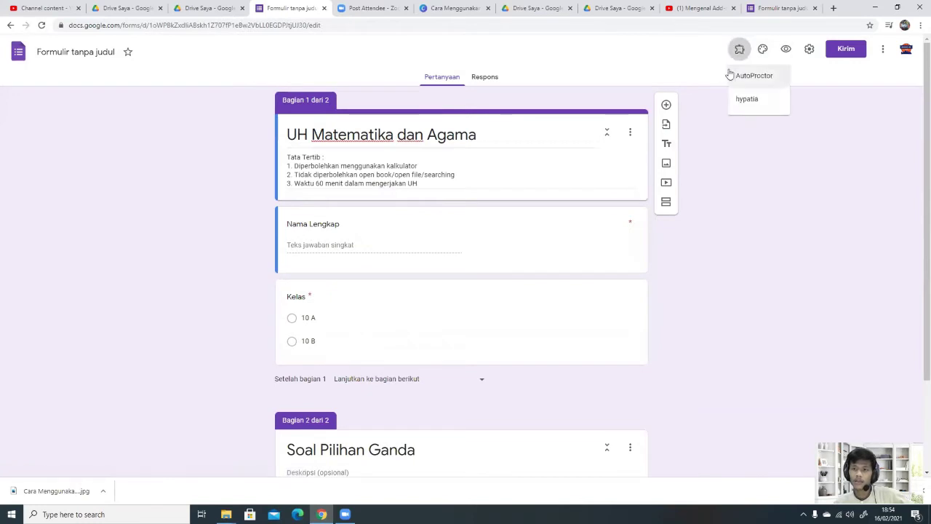
left_click(748, 99)
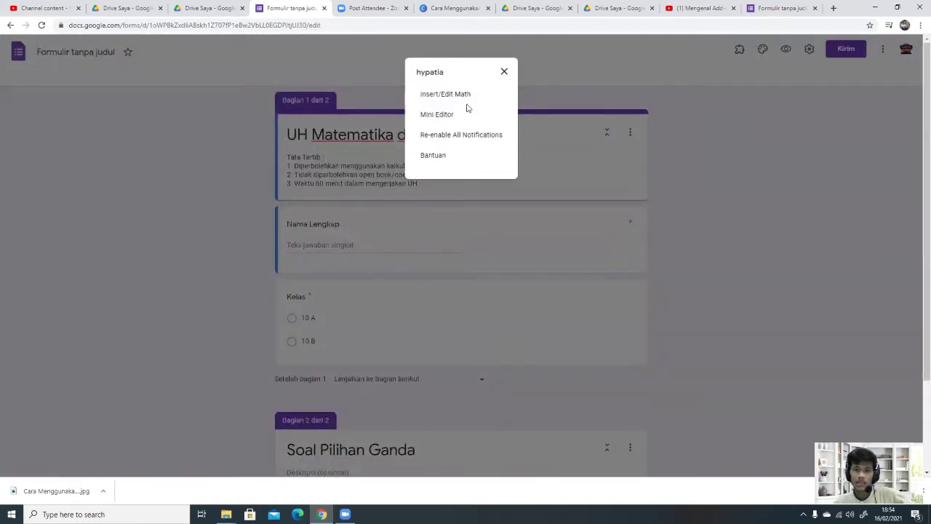
left_click(442, 93)
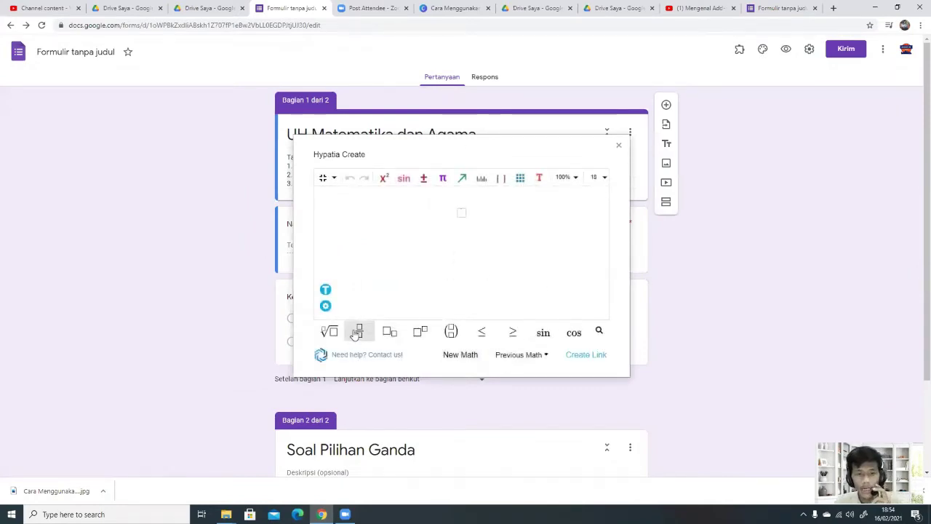
Step: Build 1/2 + 3/2 = ..... with two fraction templates, then select the whole equation
left_click(358, 331)
type("1/")
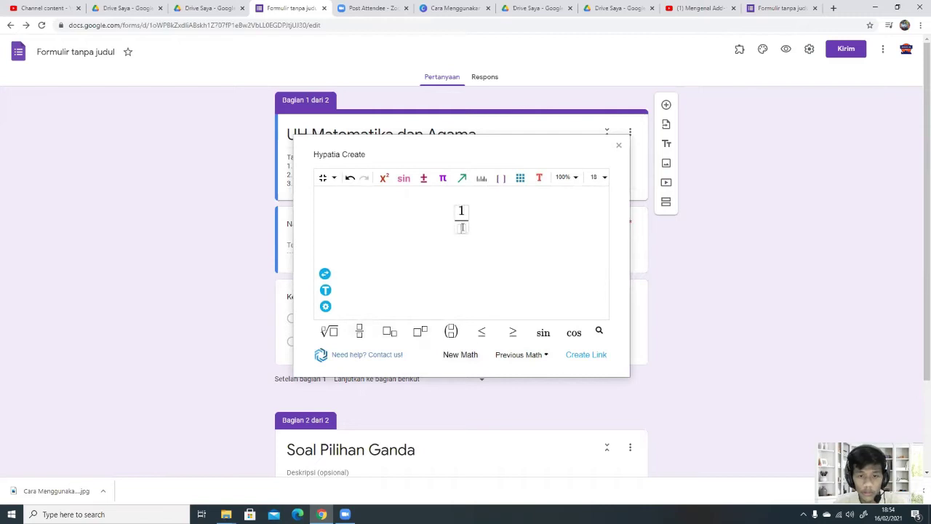
type("2")
key("Right")
type("+")
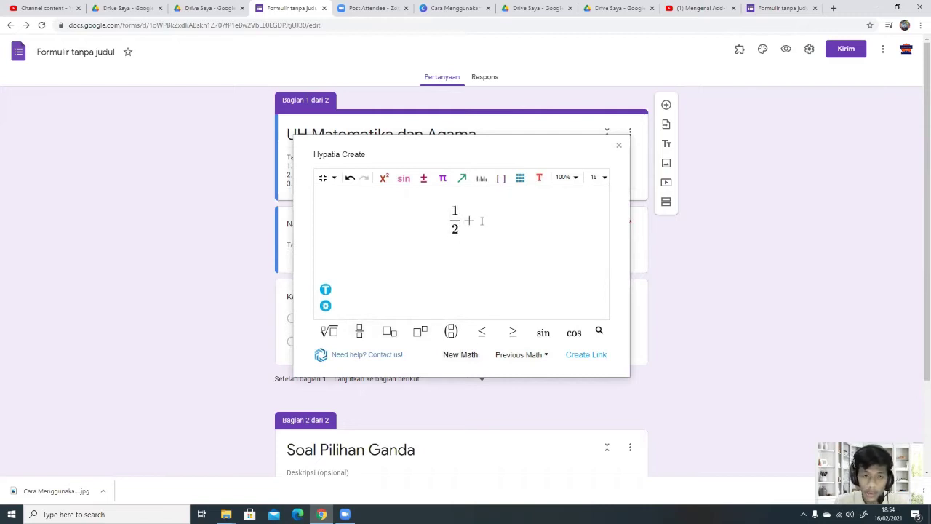
left_click(360, 331)
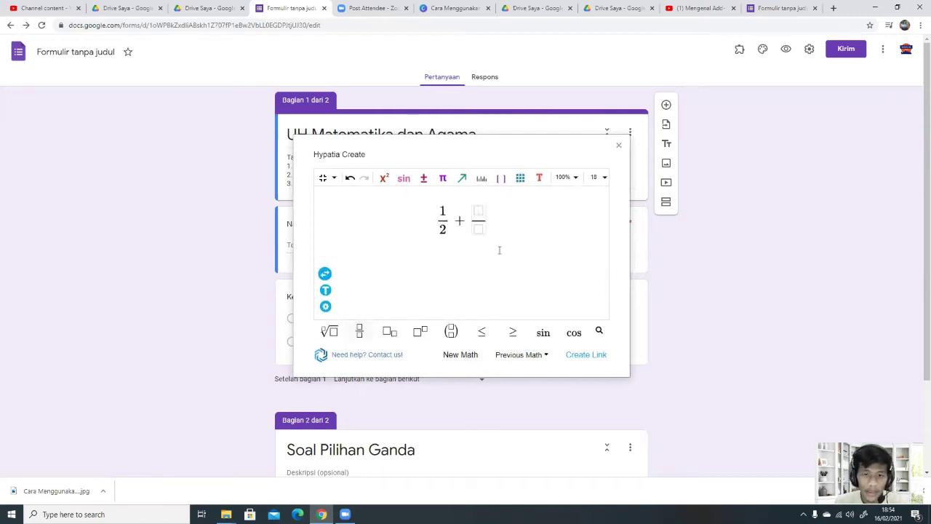
type("3")
left_click(480, 230)
type("2")
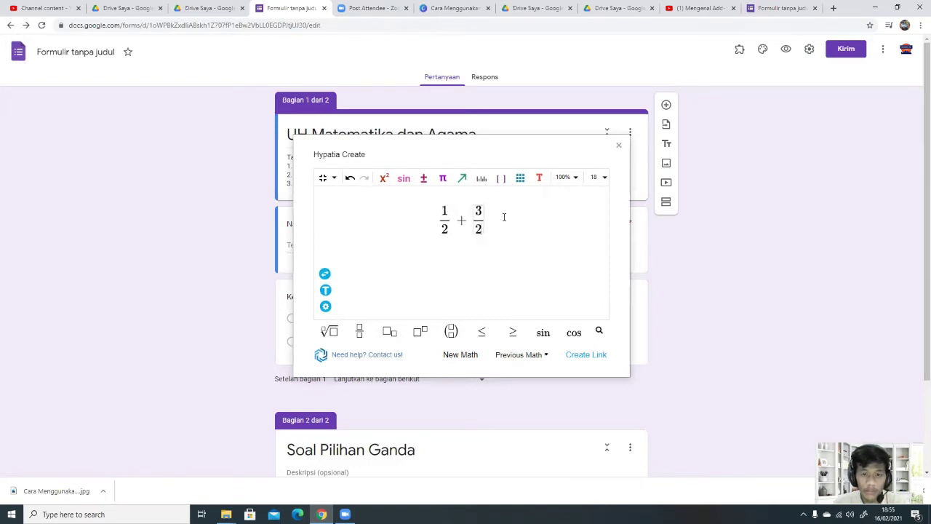
key("Right")
type("=.....")
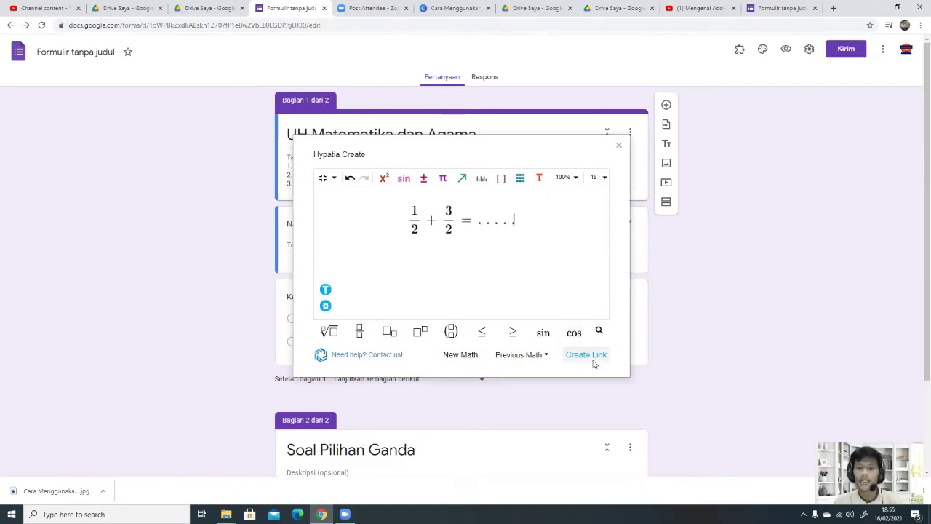
key("ctrl+a")
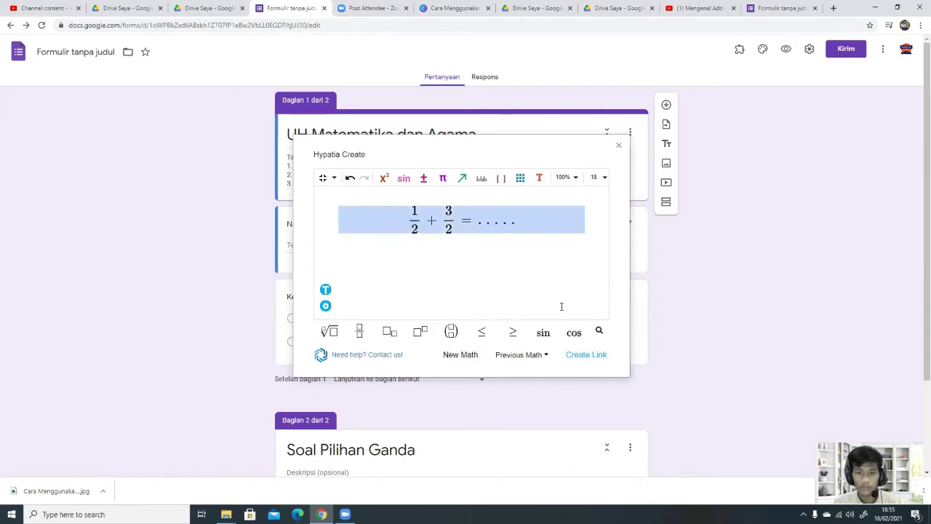
Step: Create an image link for the equation with auto-copy on, copy it with Ctrl+C, and minimize Hypatia
left_click(587, 355)
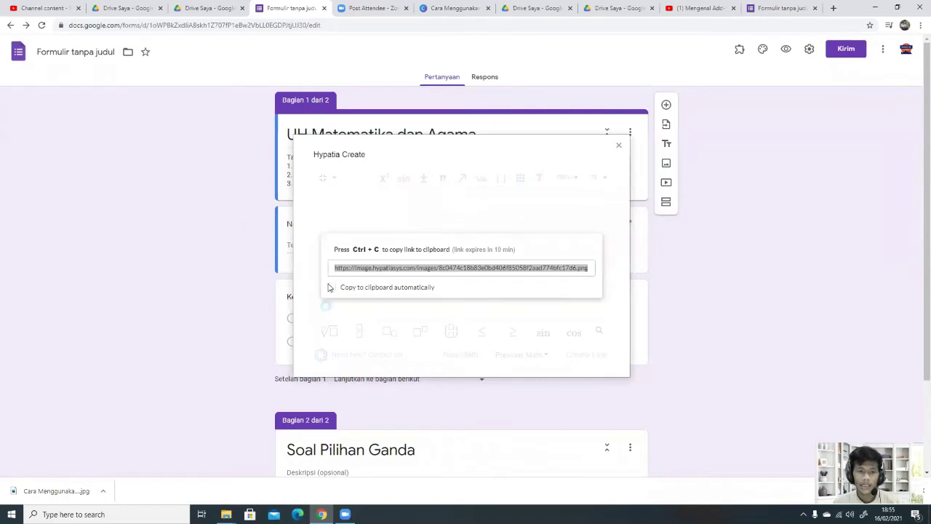
left_click(331, 287)
left_click(395, 268)
left_click(396, 268)
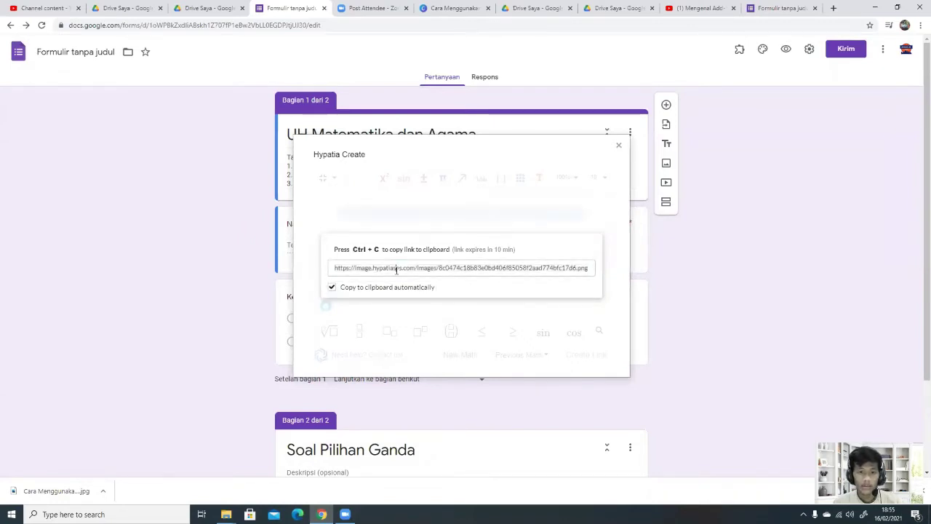
key("ctrl+c")
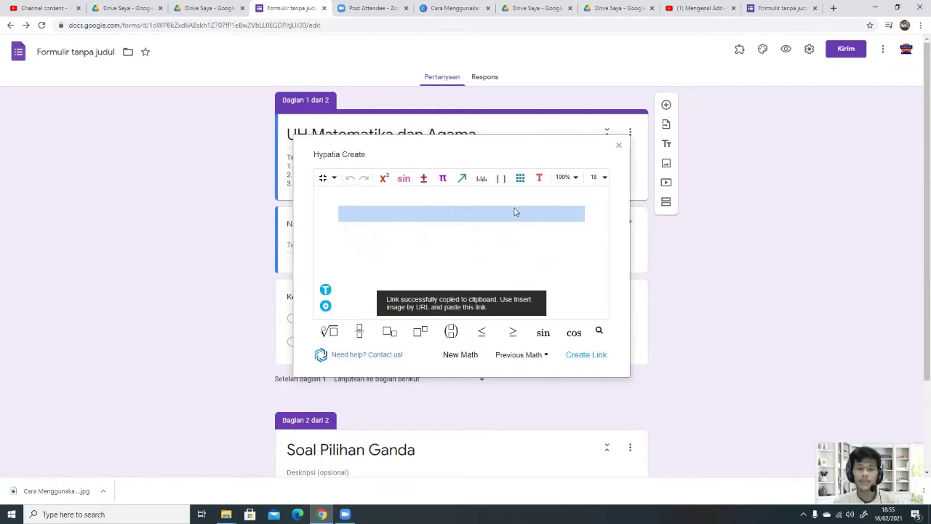
left_click(323, 180)
scroll(437, 415, "down", 2)
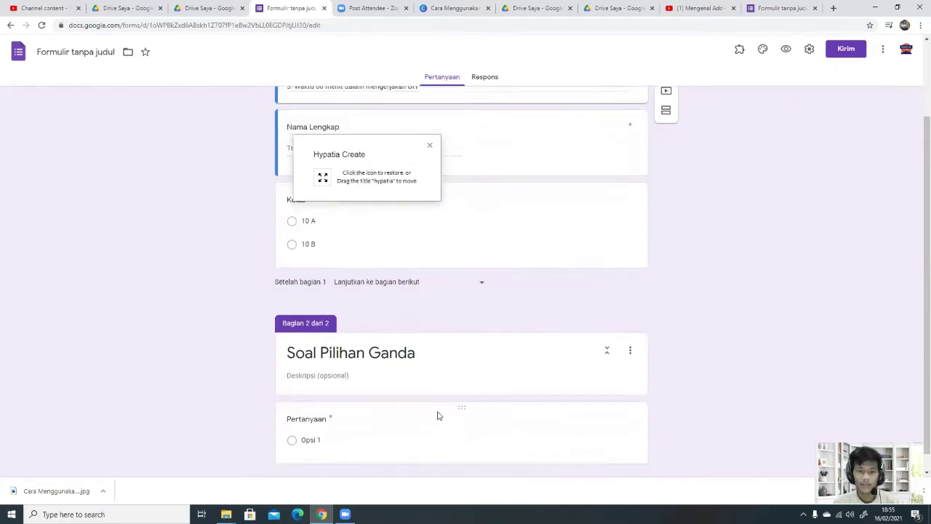
left_click(414, 421)
scroll(502, 401, "down", 1)
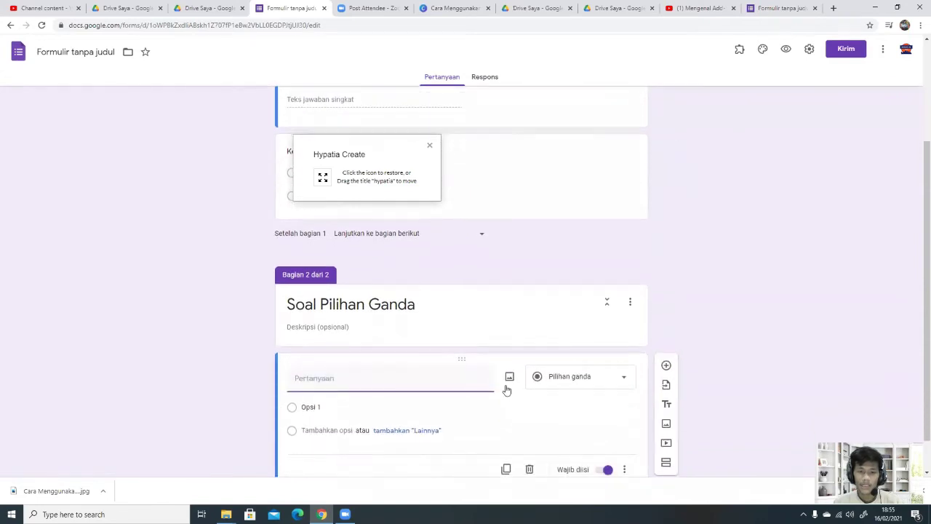
left_click(509, 376)
left_click(350, 145)
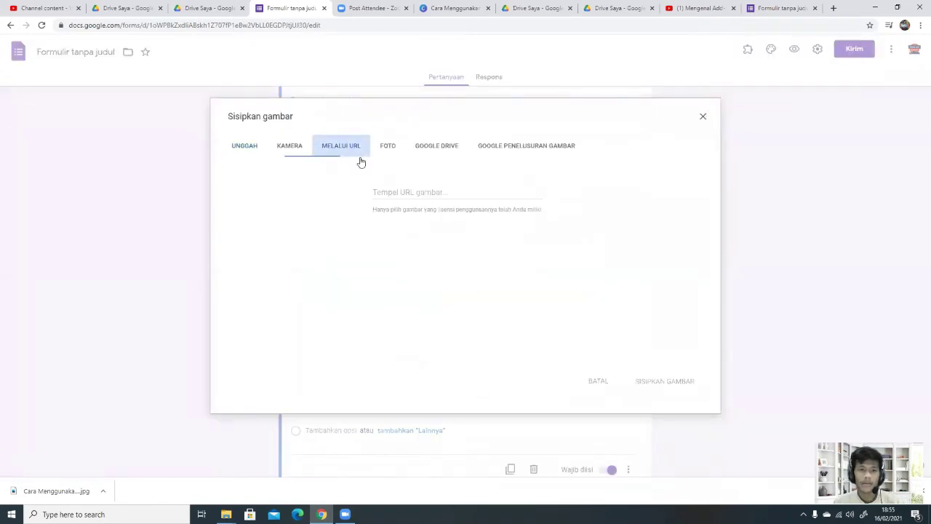
left_click(409, 193)
key("ctrl+v")
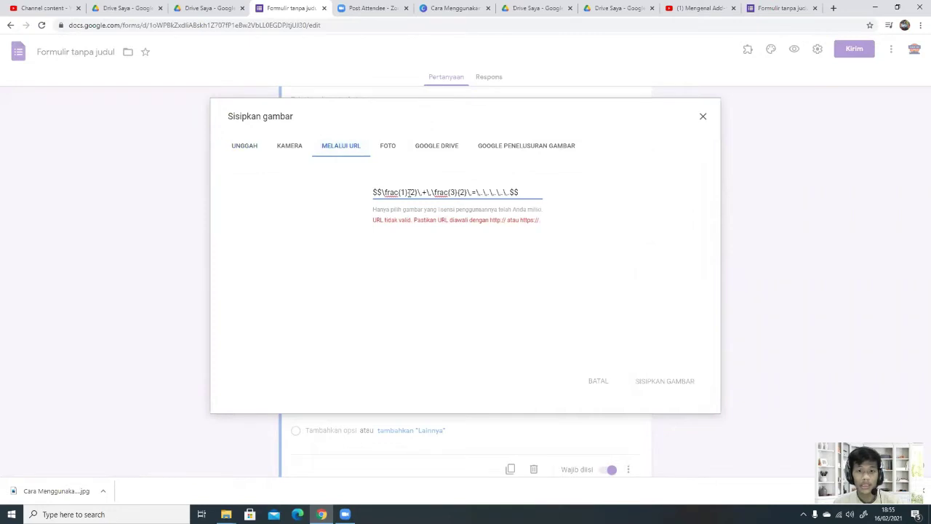
key("ctrl+a")
key("BackSpace")
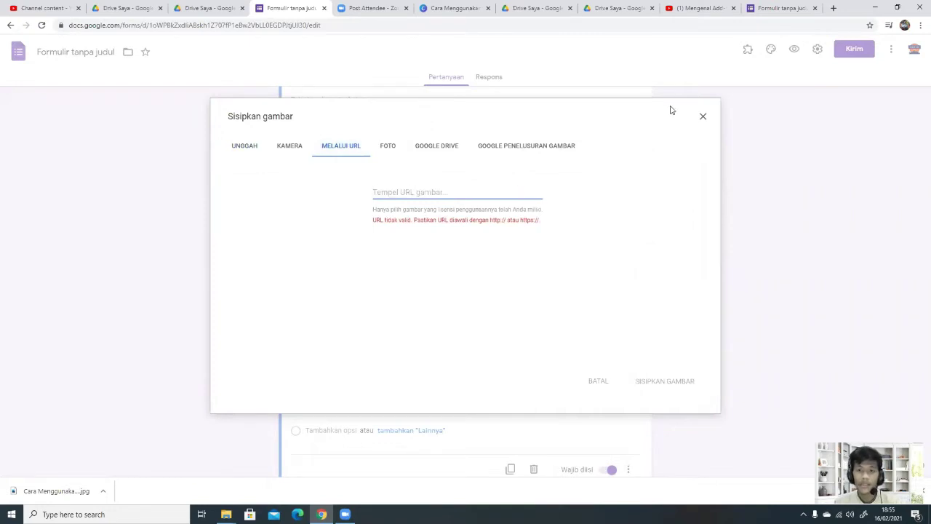
left_click(702, 115)
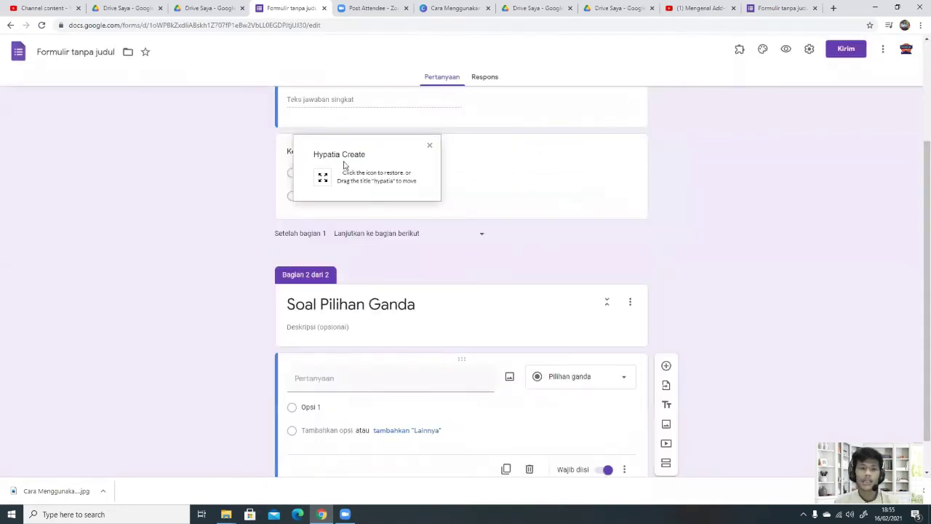
Step: Restore the Hypatia editor, generate a new image link for 1/2 + 3/2 = ....., and minimize it
left_click(322, 178)
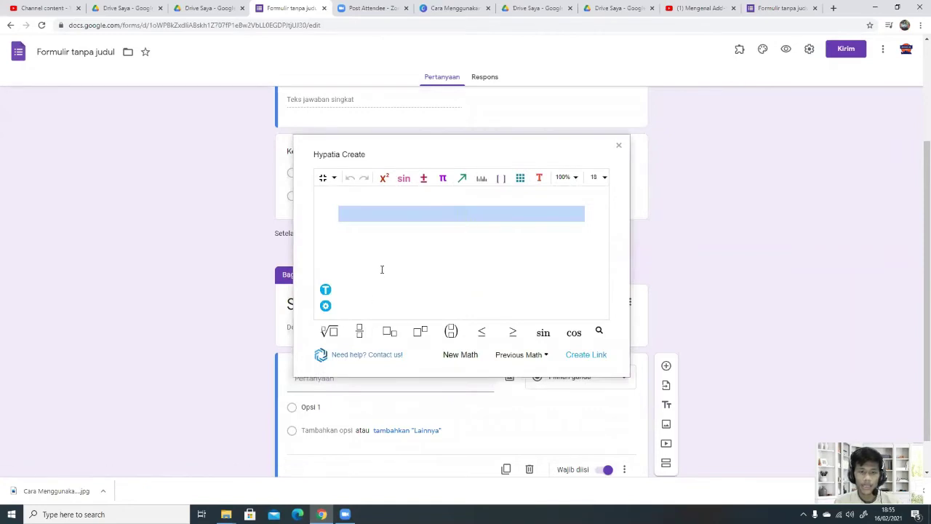
left_click(420, 240)
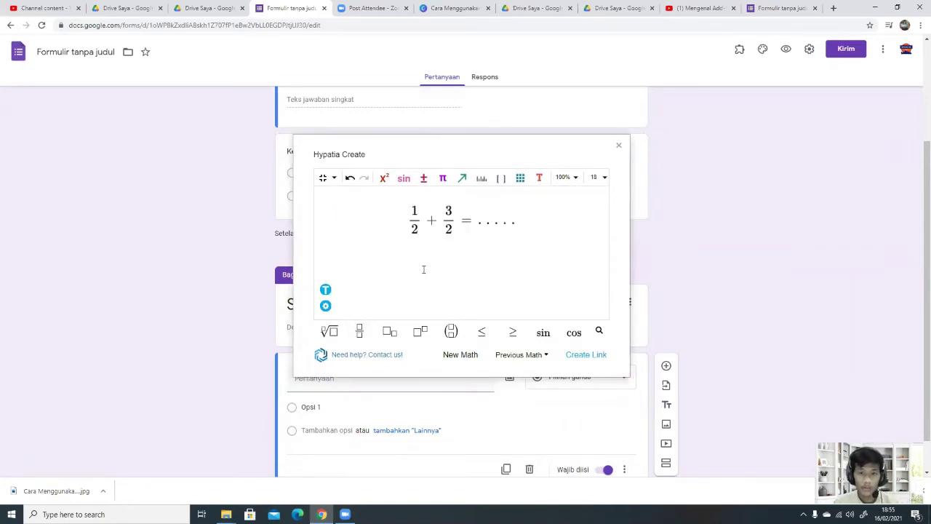
left_click(578, 357)
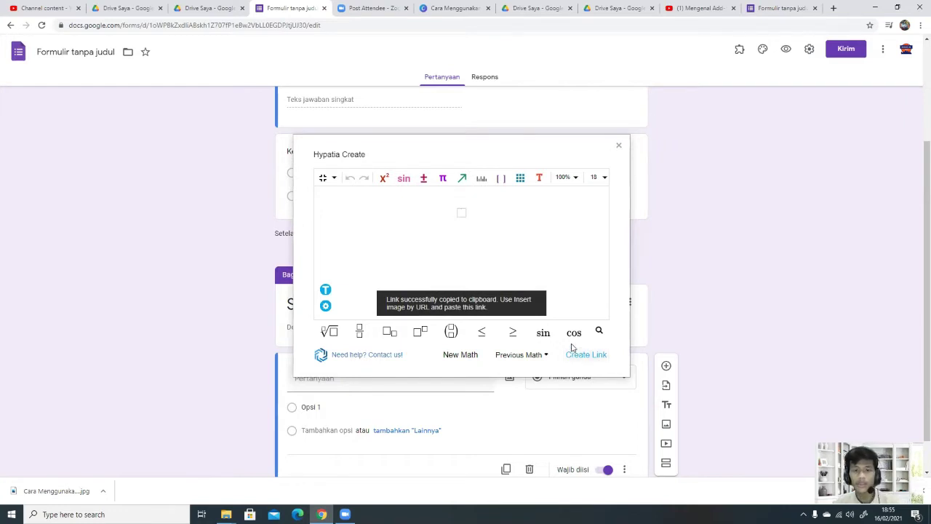
left_click(323, 178)
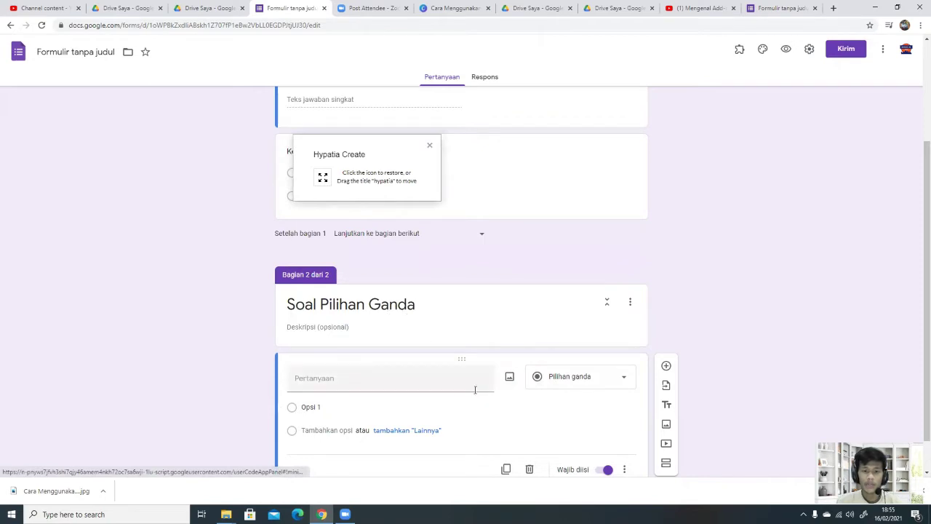
Step: Insert the equation image into the Soal Pilihan Ganda question by pasting its link URL
left_click(510, 376)
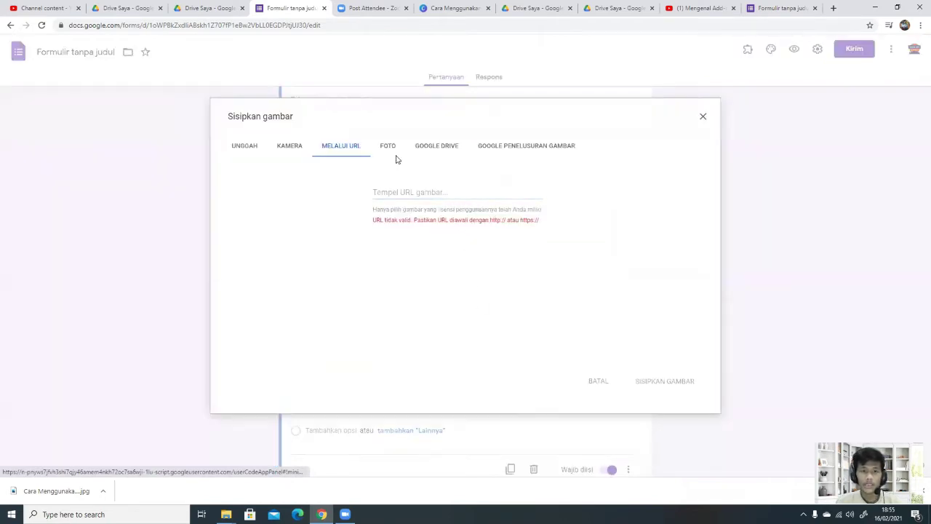
left_click(411, 192)
key("ctrl+v")
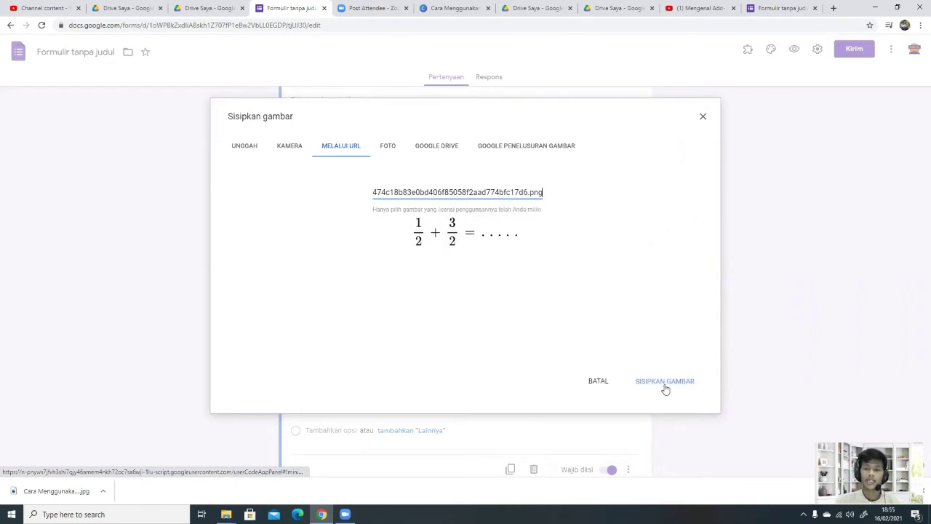
left_click(666, 387)
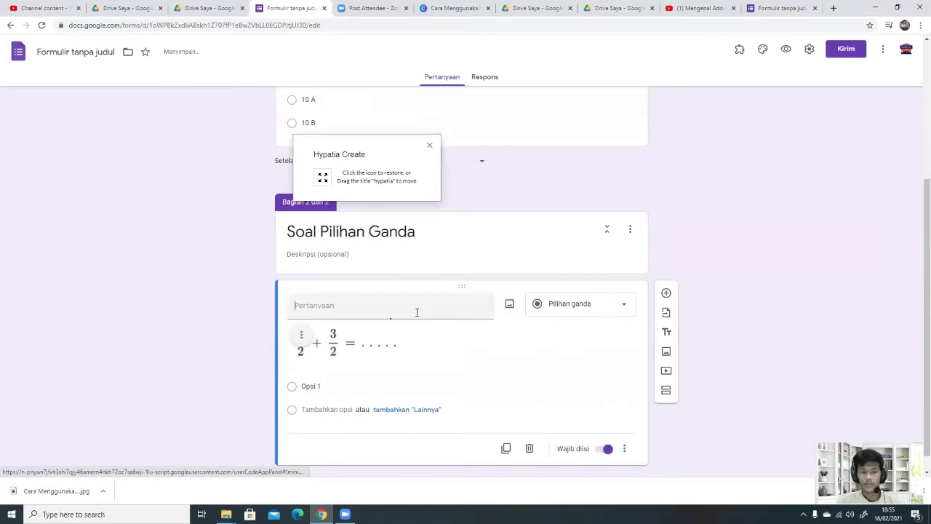
Step: Enter 'Hasilnya adalah . . .' as the question text, then select the Opsi 1 field
left_click(416, 312)
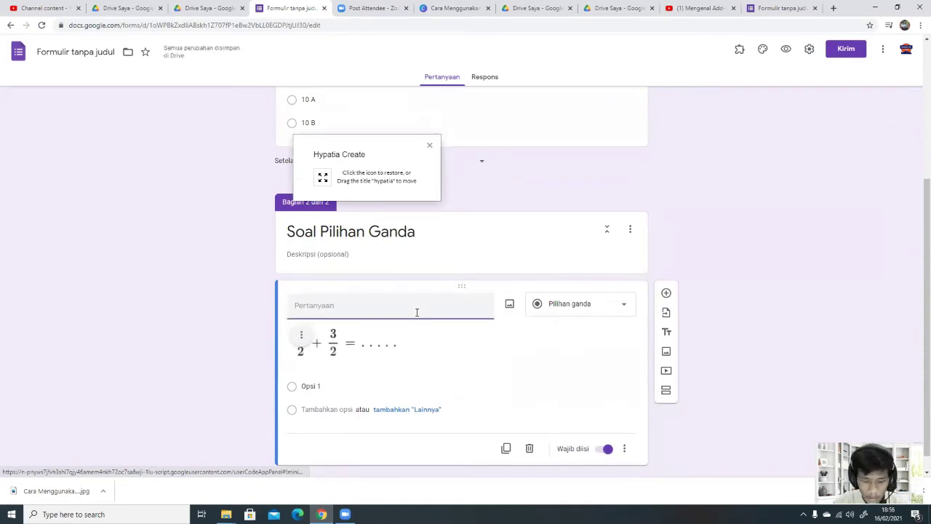
type("Ha")
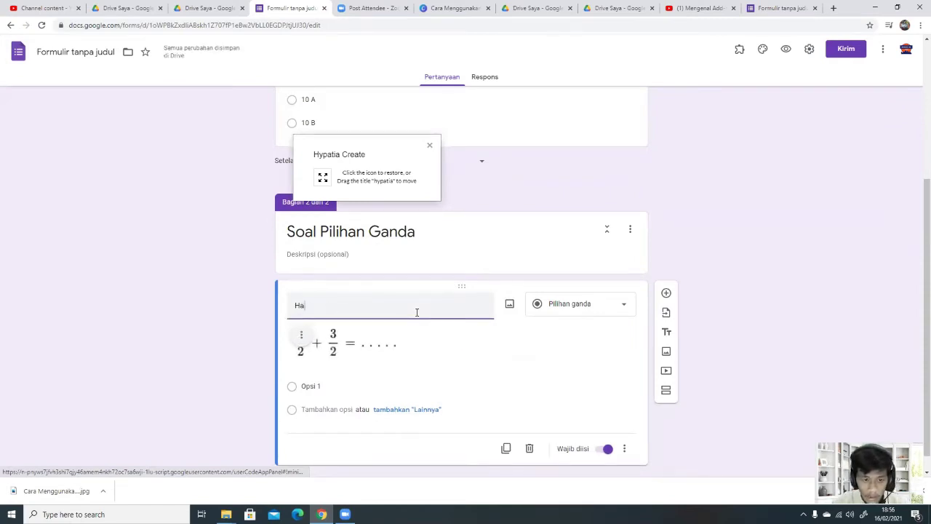
type("silnya adala")
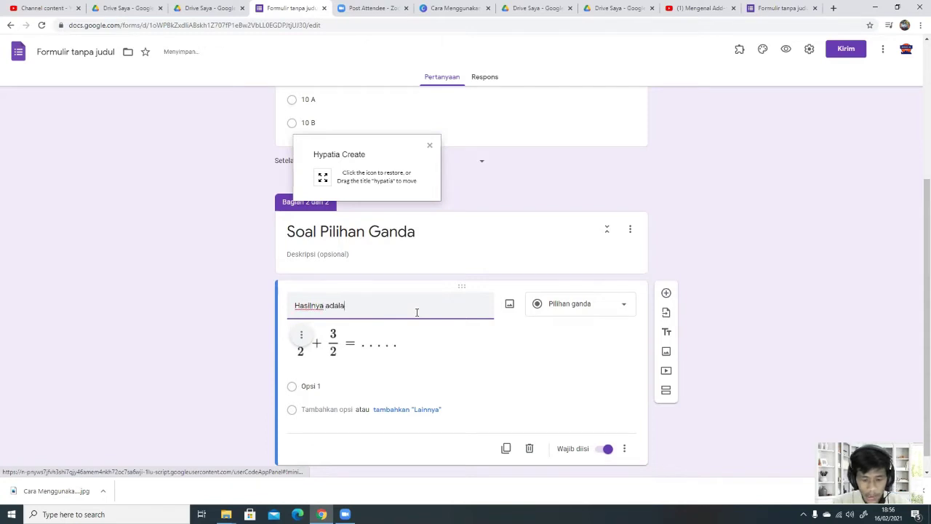
type("h . . .")
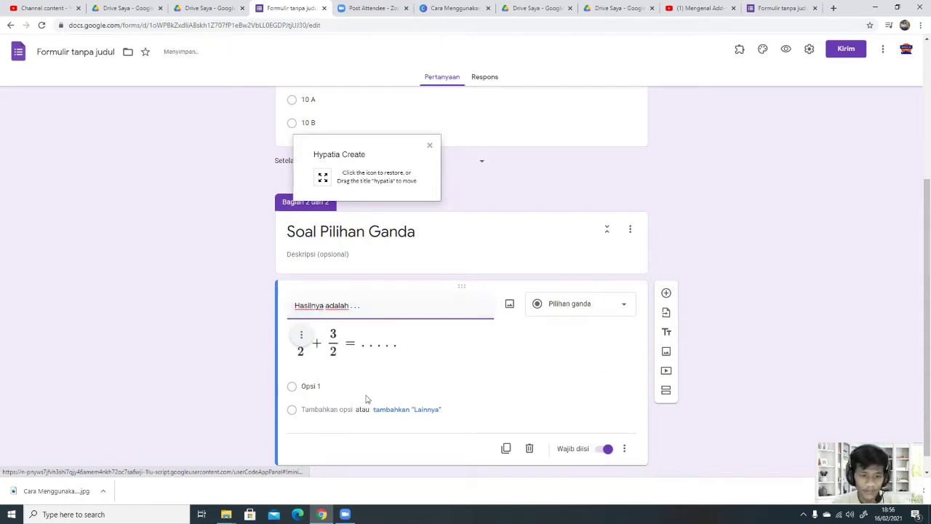
left_click(357, 388)
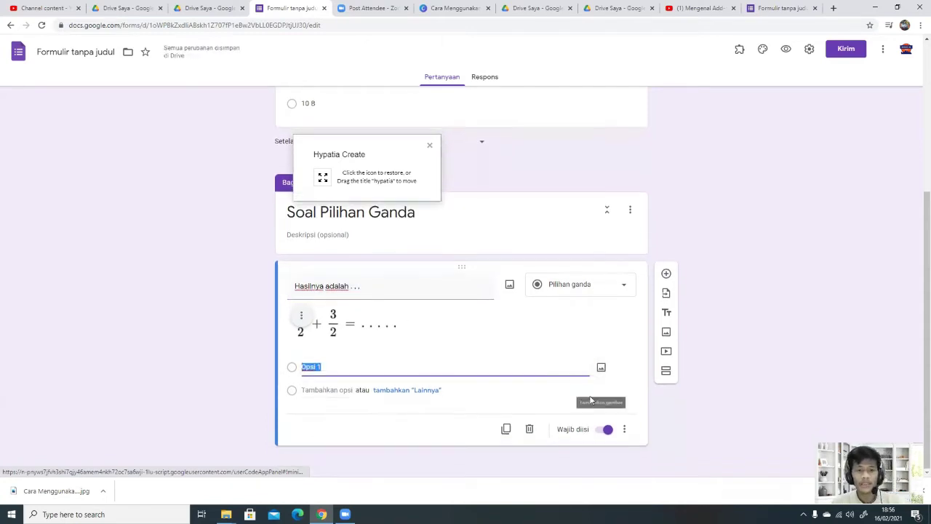
Step: Build a 2/3 fraction in Hypatia, create its image link, and minimize the editor
left_click(322, 177)
left_click(359, 339)
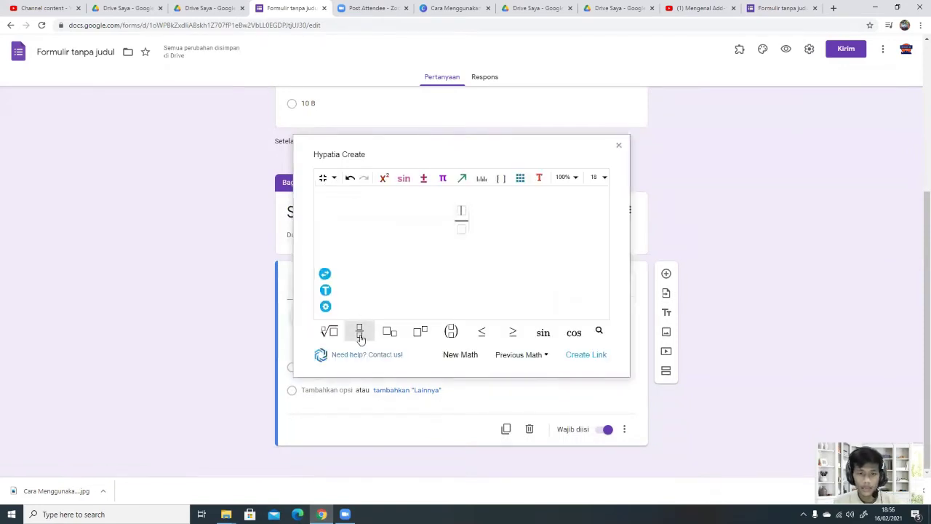
type("2/")
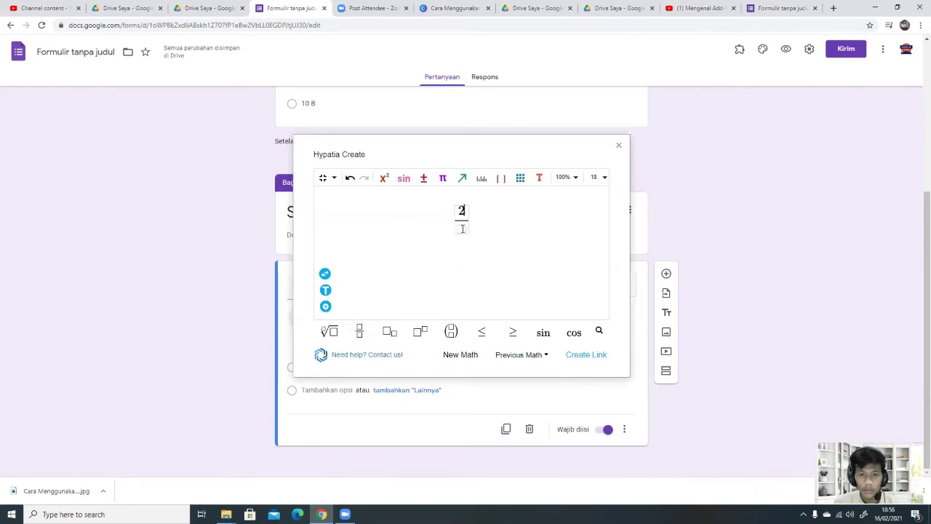
type("3")
left_click(588, 357)
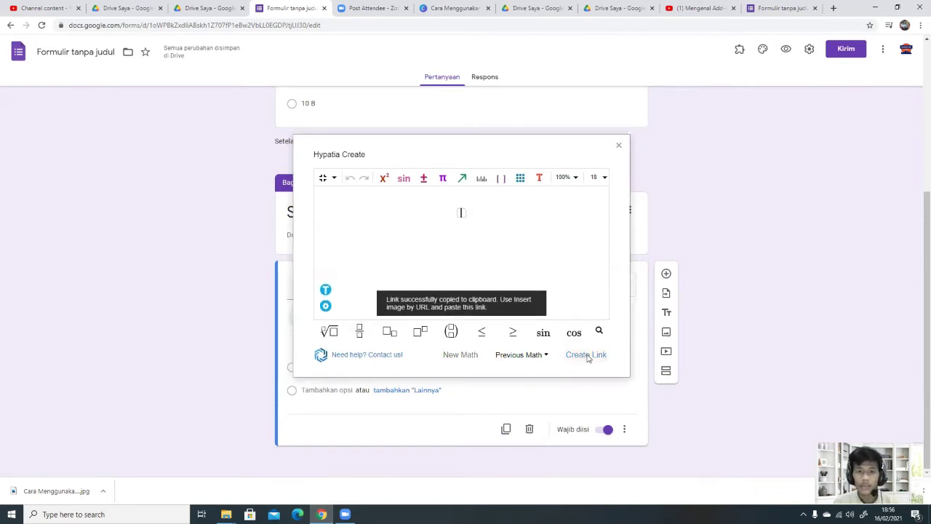
left_click(323, 178)
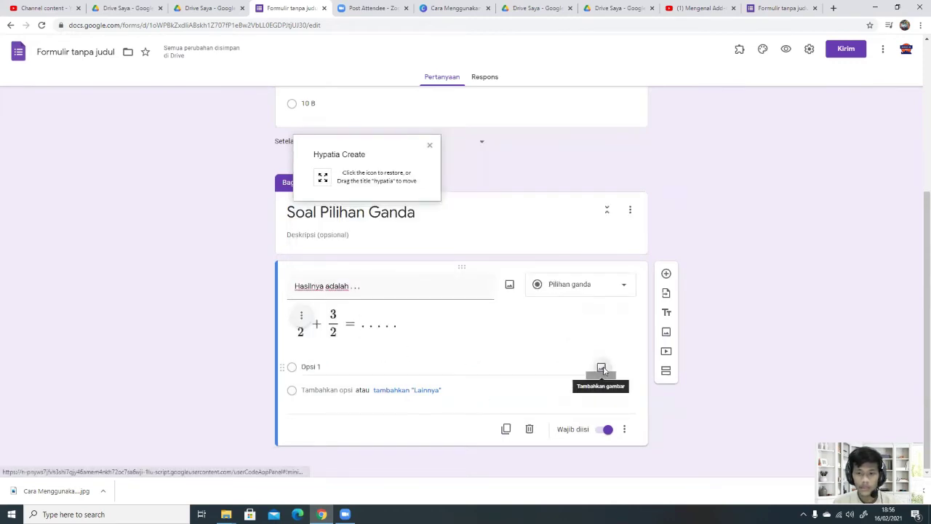
Step: Insert the 2/3 fraction image into Opsi 1 via its pasted URL
left_click(598, 368)
left_click(336, 146)
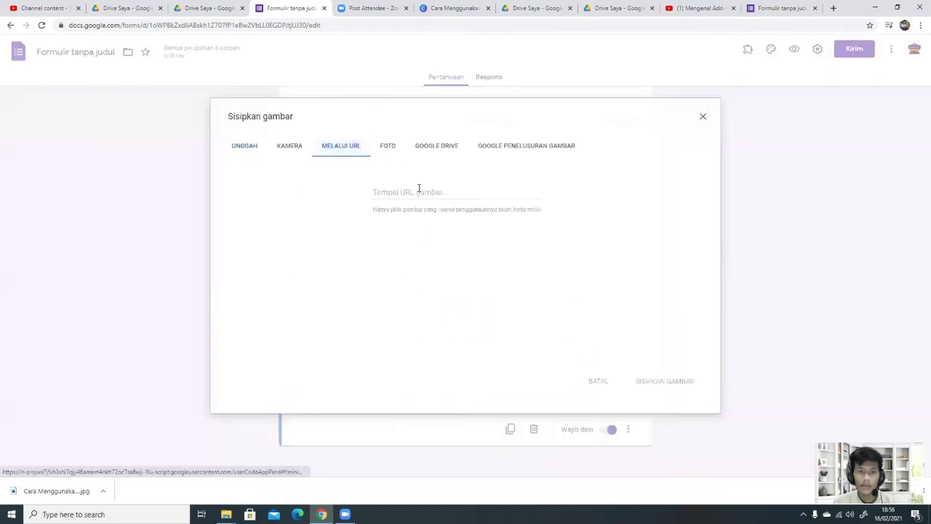
key("ctrl+v")
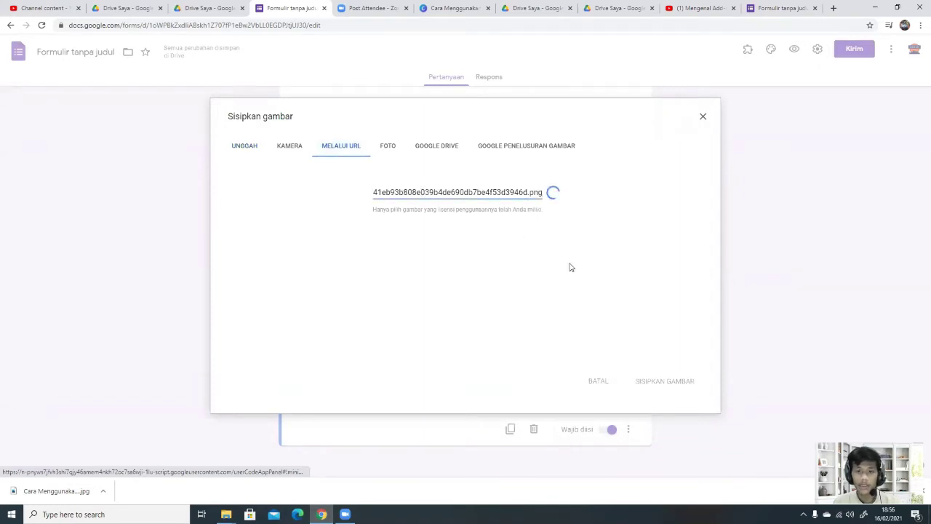
left_click(664, 381)
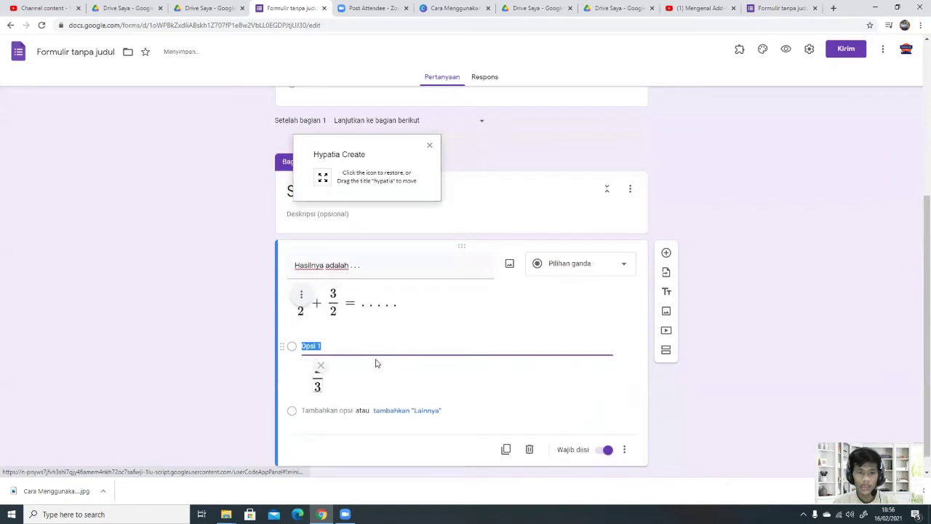
Step: Add a second answer option and close its image-insert window without adding an image
left_click(320, 390)
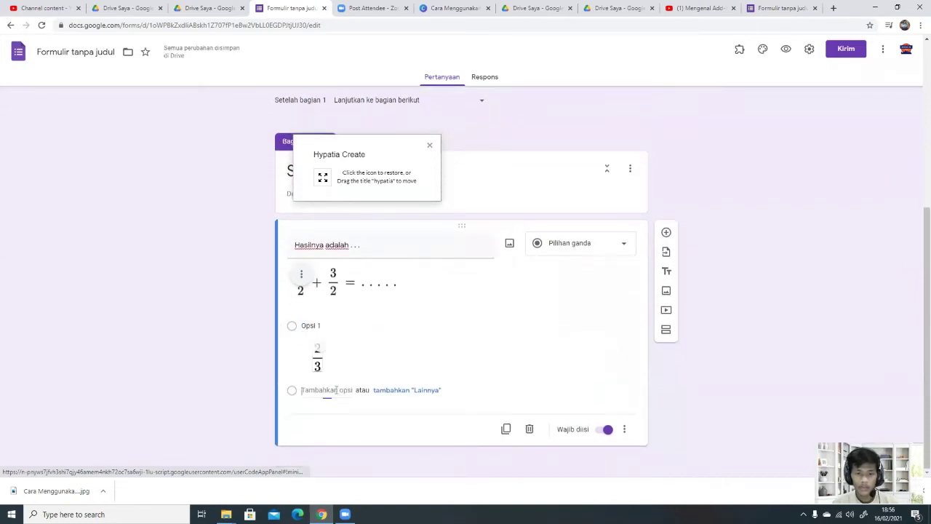
left_click(601, 389)
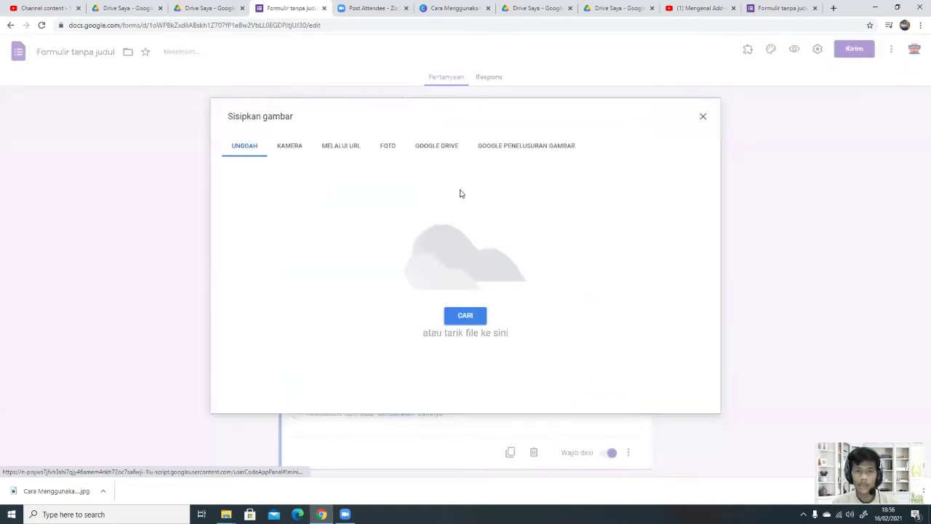
left_click(701, 117)
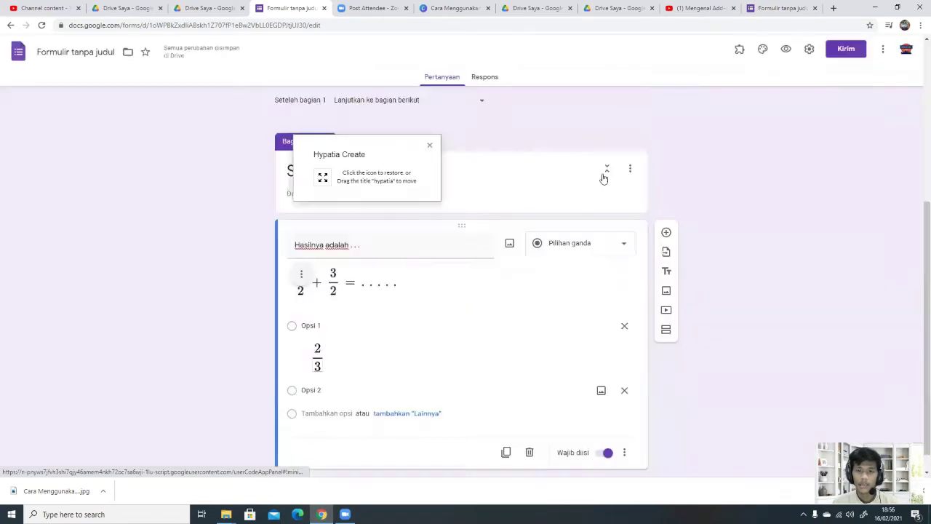
Step: Build a 1/2 fraction in Hypatia, create its image link, and minimize the editor
left_click(322, 178)
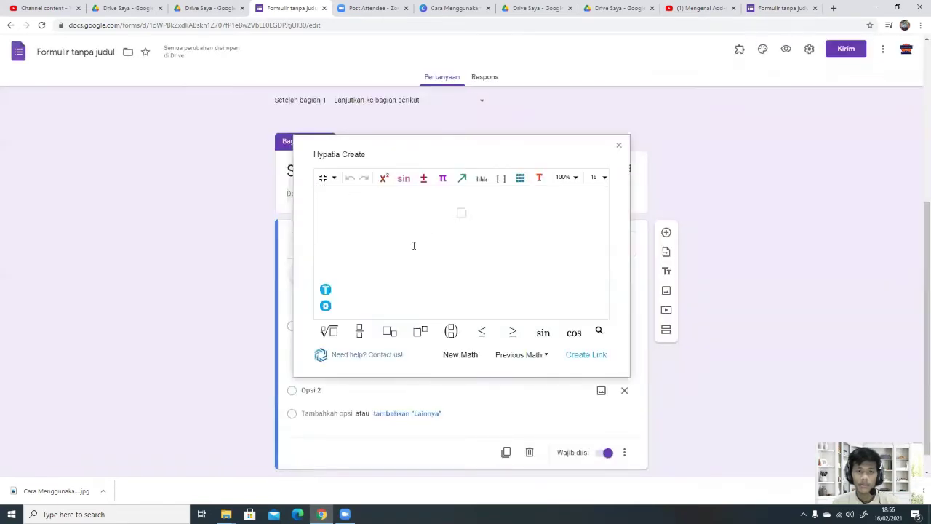
left_click(359, 331)
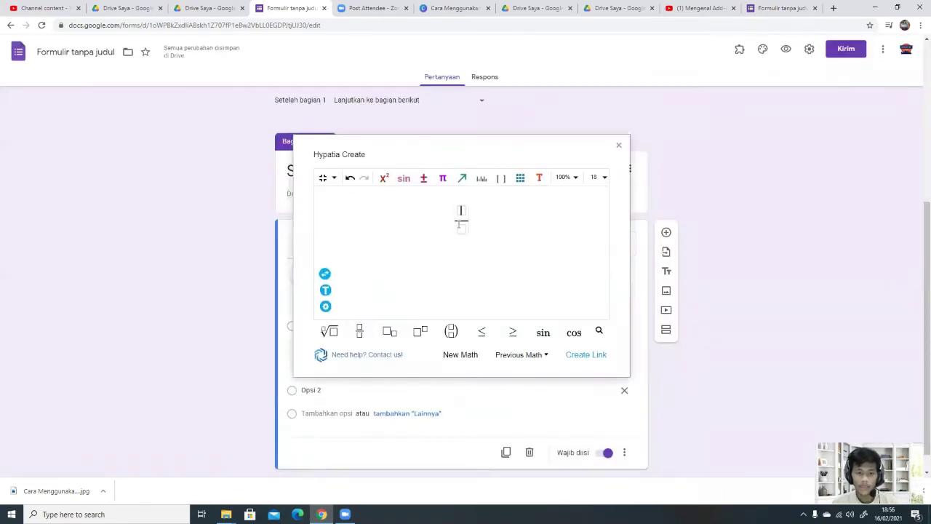
type("1/2")
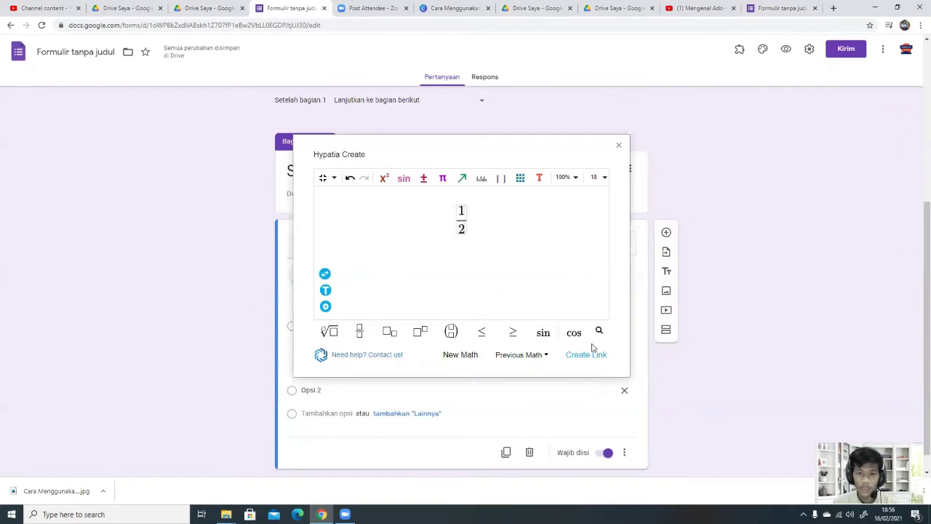
left_click(588, 352)
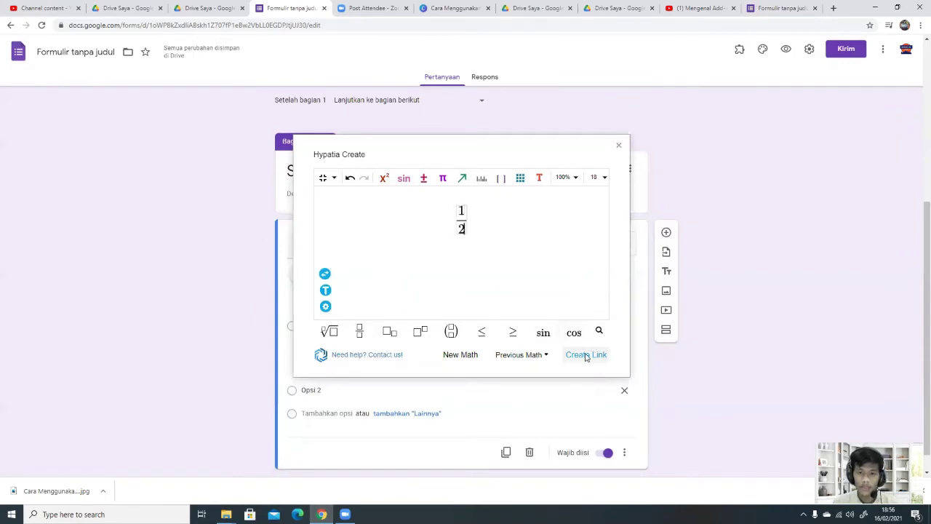
left_click(325, 179)
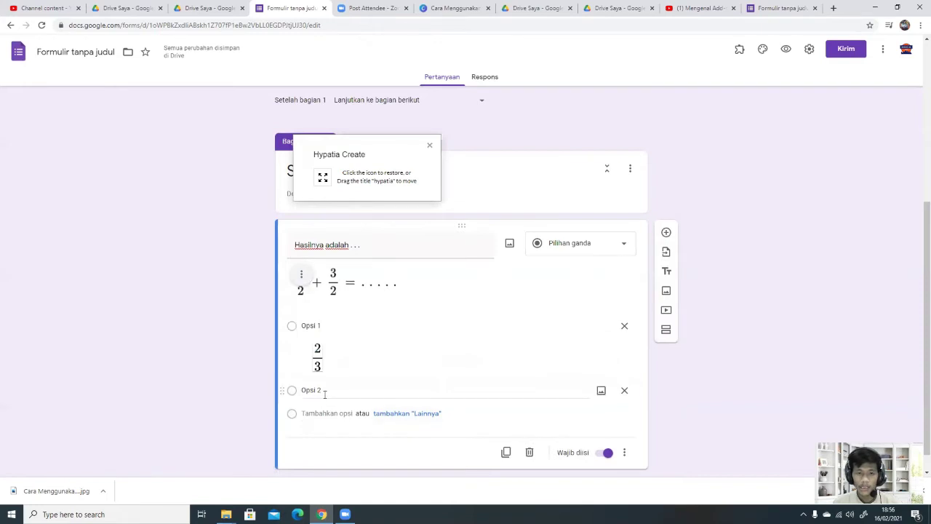
Step: Insert the 1/2 fraction image into Opsi 2 by URL, then add a third option
left_click(602, 392)
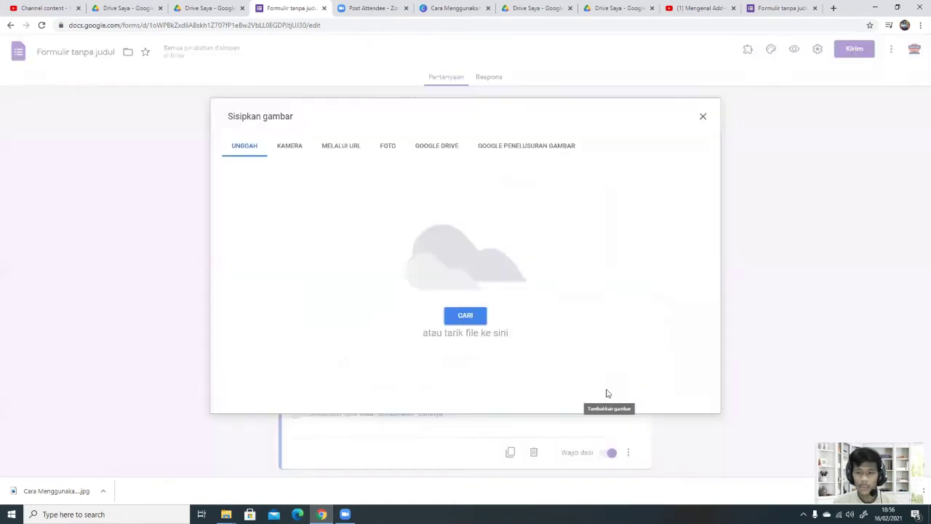
left_click(351, 149)
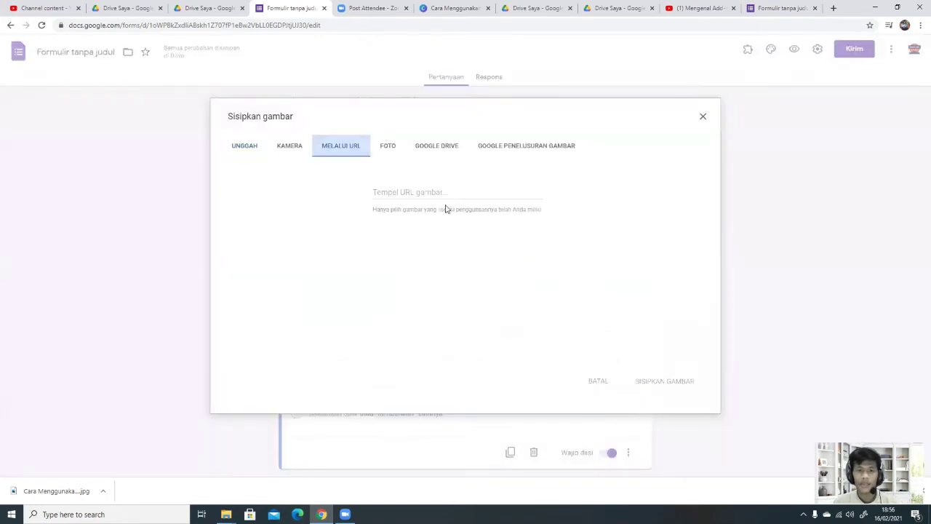
left_click(443, 194)
key("ctrl+v")
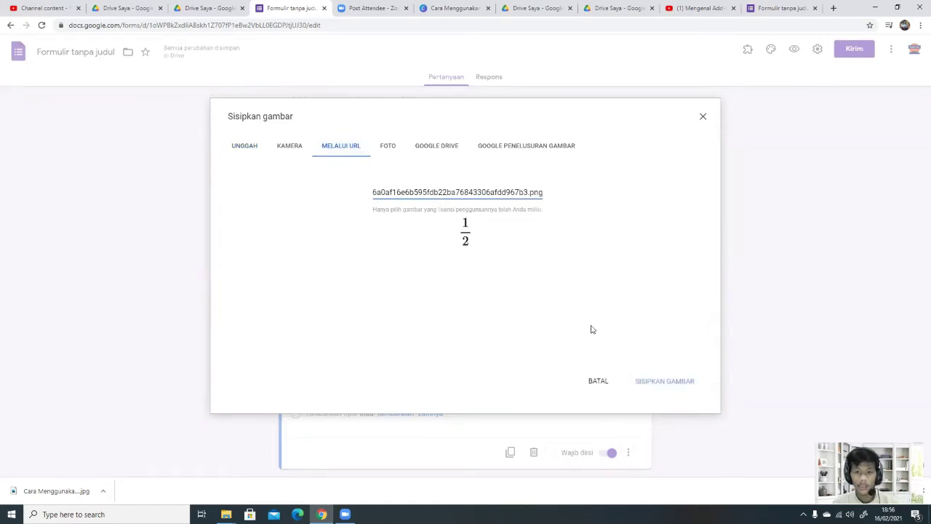
left_click(643, 381)
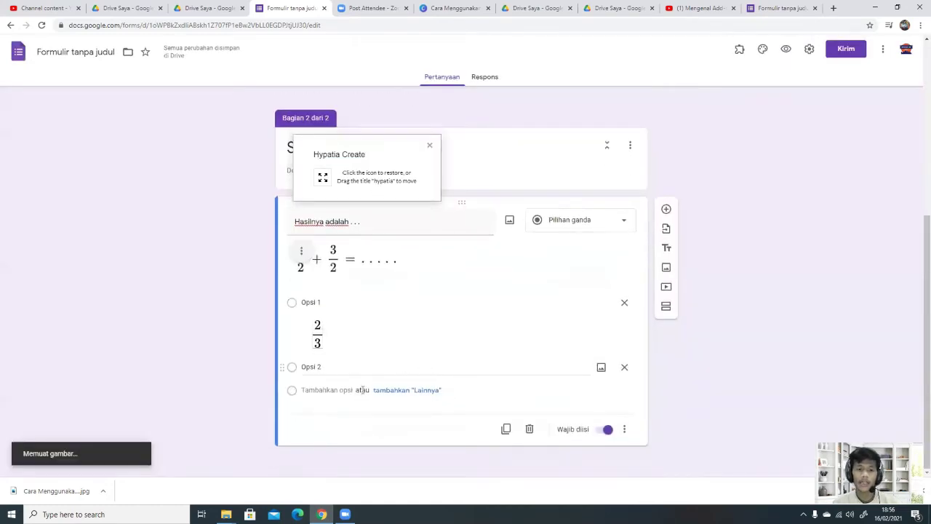
left_click(324, 397)
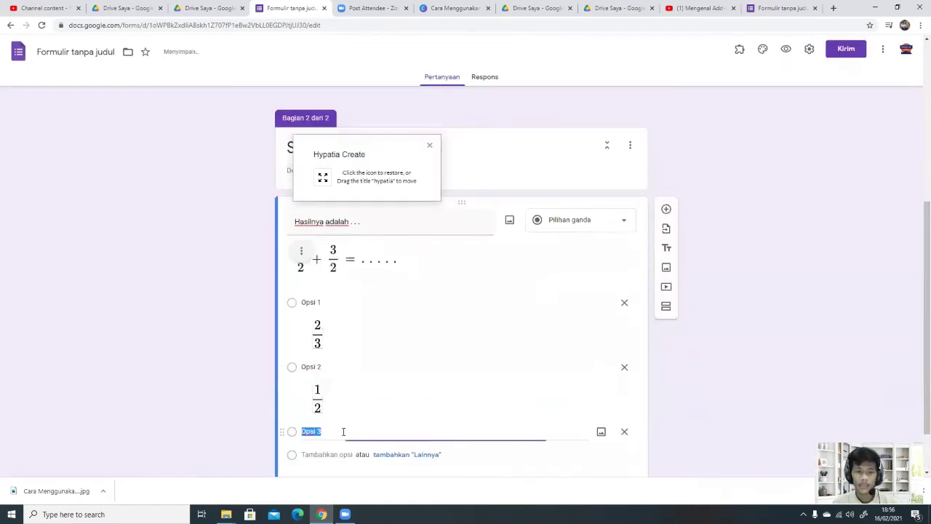
Step: Dismiss the image window for Opsi 3 and type 2 as its answer text
left_click(601, 431)
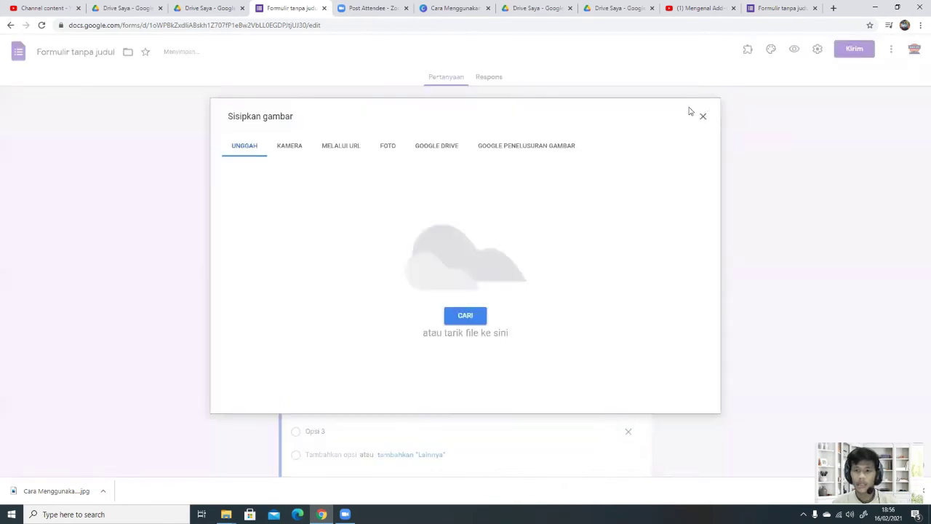
left_click(703, 117)
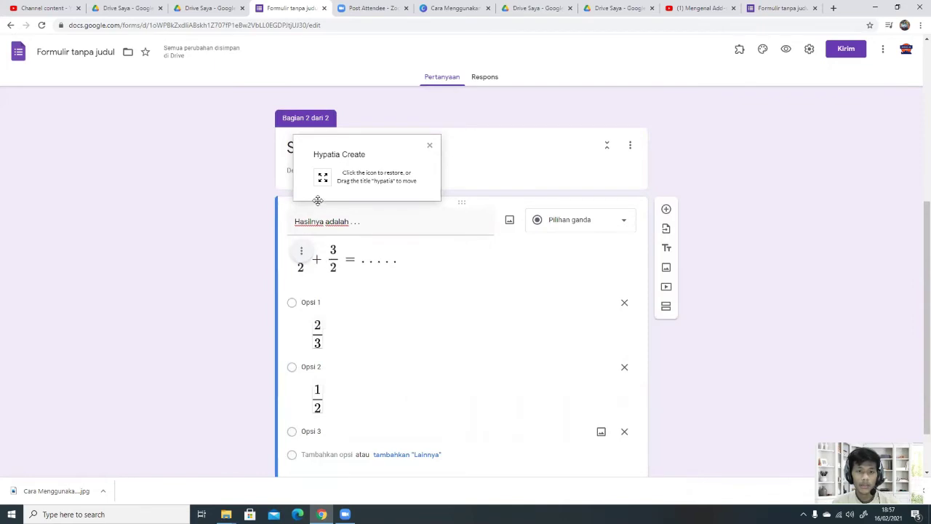
left_click(317, 430)
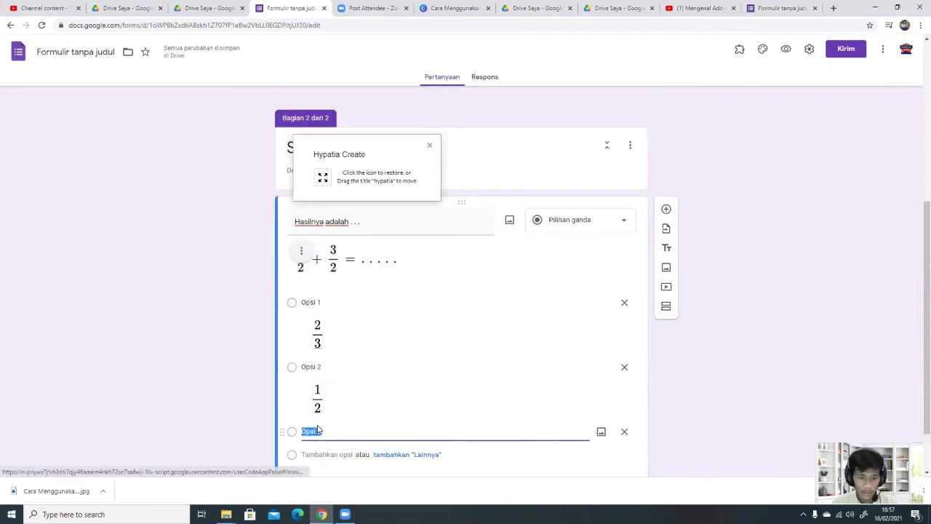
type("2")
Step: Add a fourth answer option reading 3
left_click(323, 454)
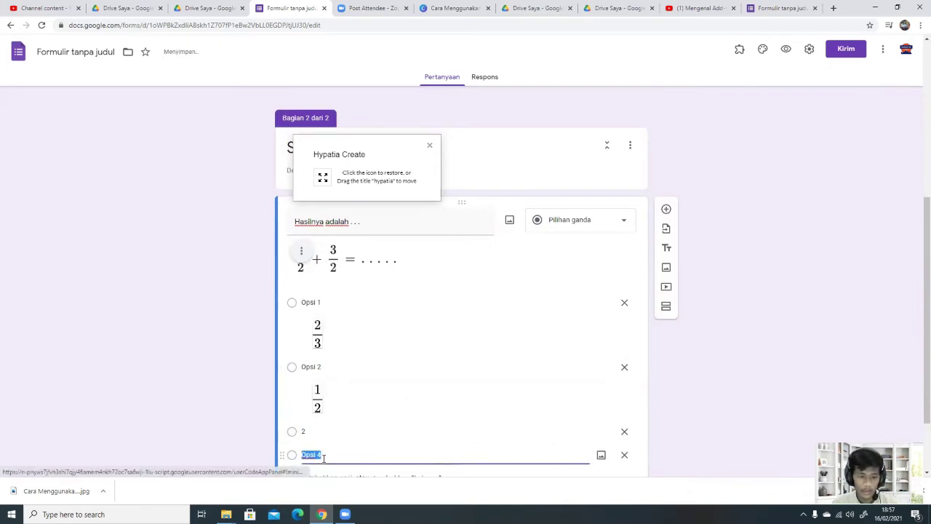
type("3")
scroll(534, 348, "down", 1)
scroll(645, 323, "up", 5)
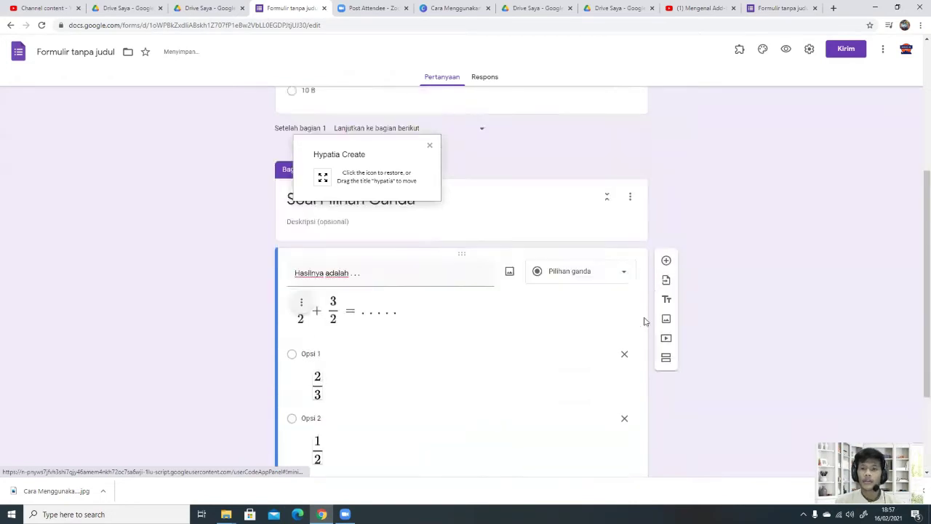
scroll(586, 337, "down", 2)
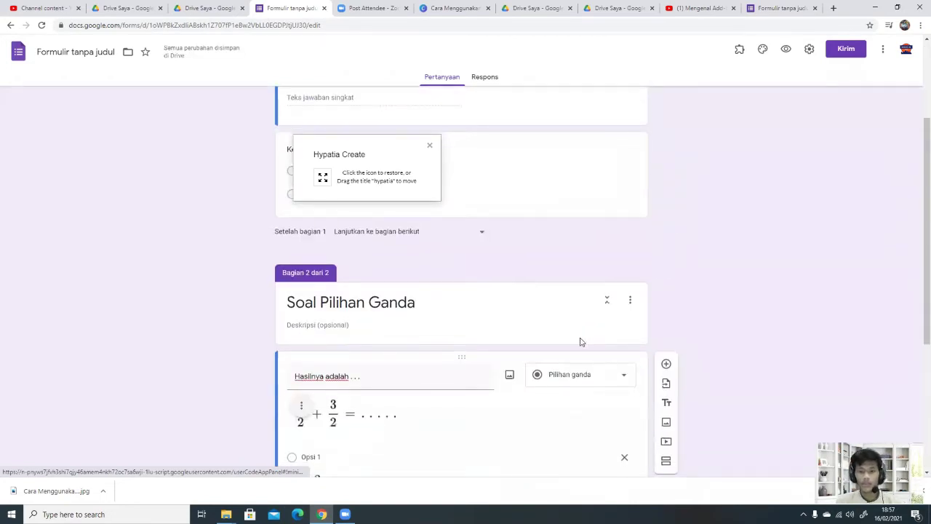
scroll(582, 341, "down", 2)
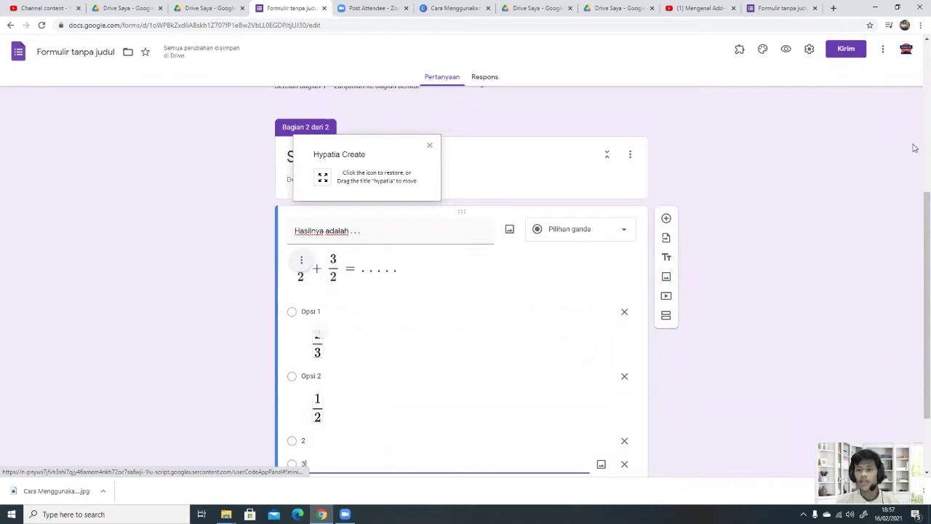
Step: In form settings, limit responses to 1 per respondent and shuffle question order
left_click(811, 49)
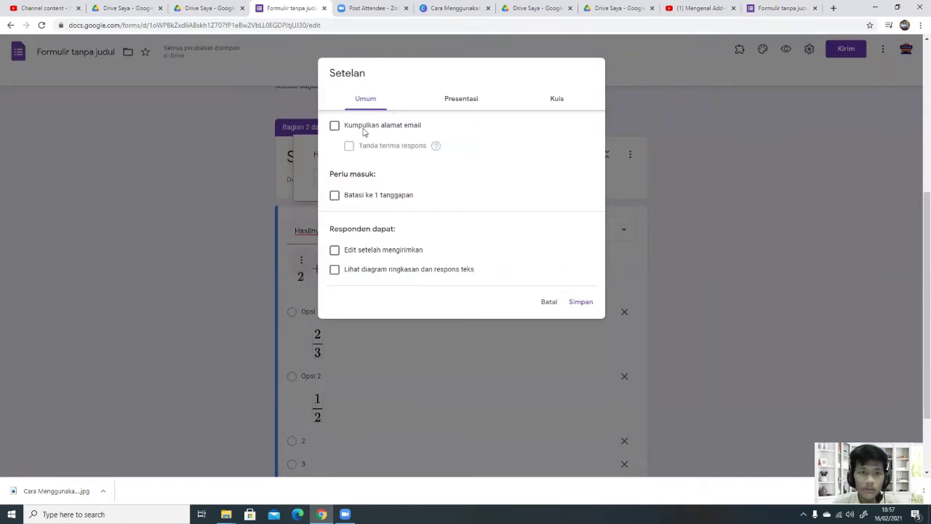
left_click(335, 196)
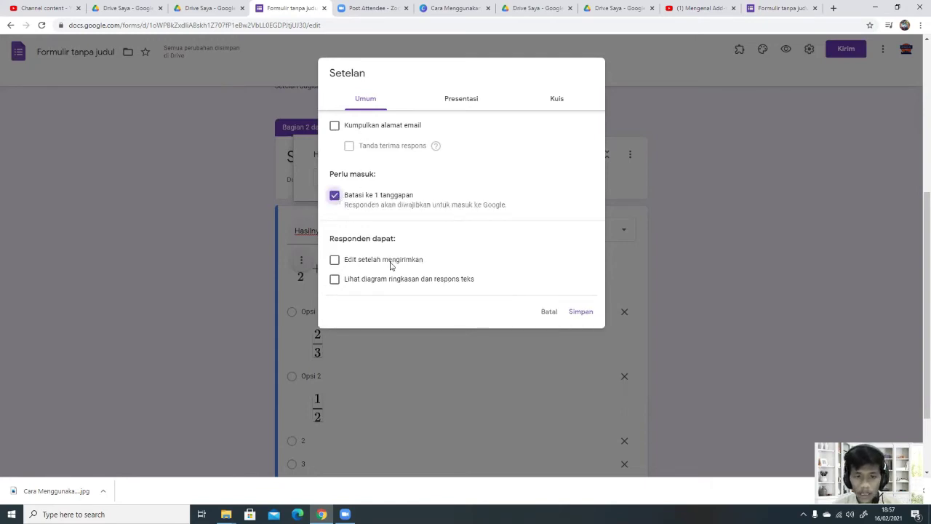
left_click(474, 100)
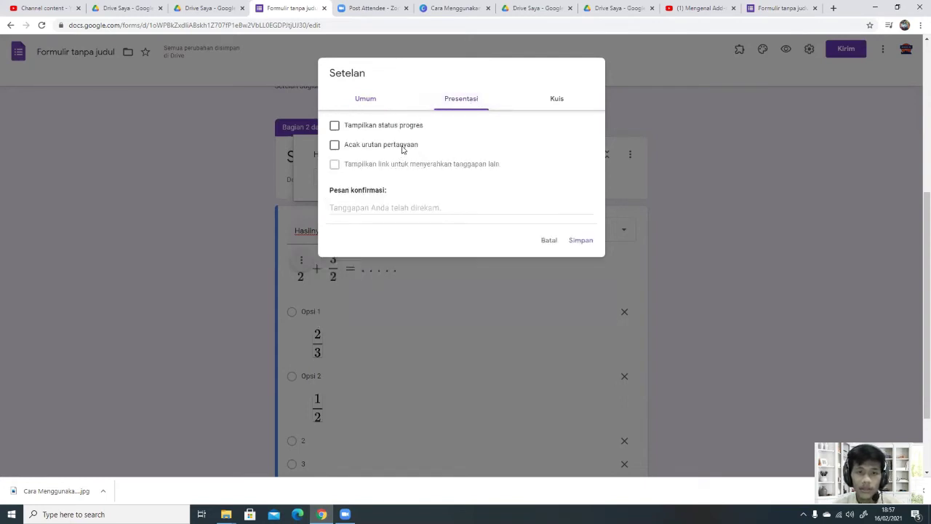
left_click(402, 148)
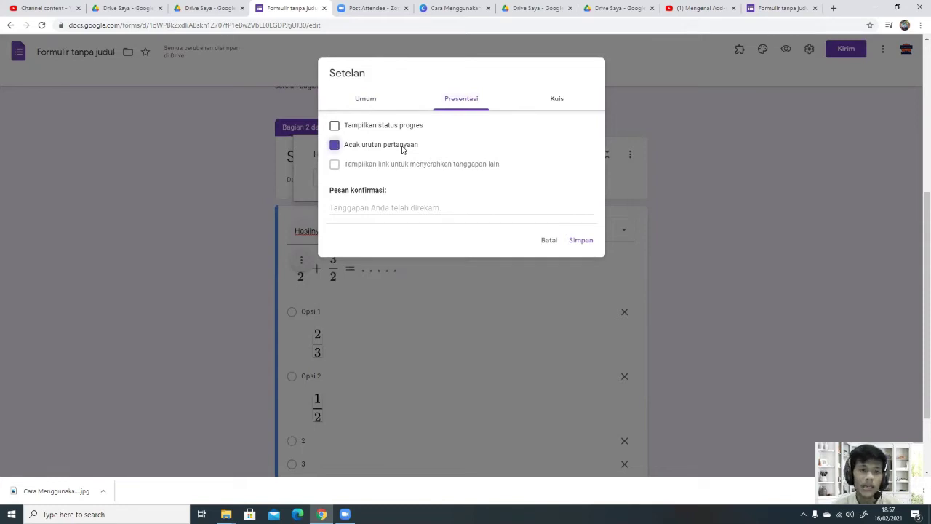
Step: Set the confirmation message 'Terima Kasih sudah menyelesaikan UH dengan baik.' and save the settings
left_click(402, 211)
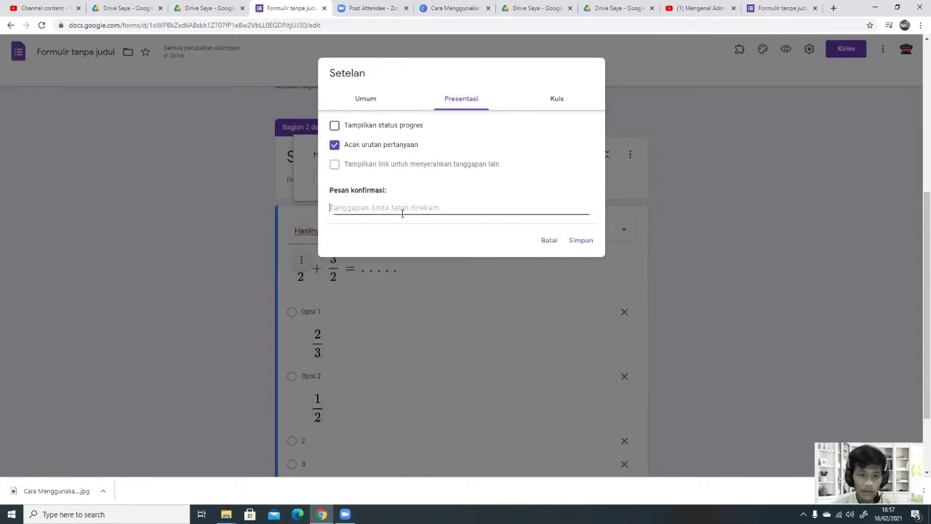
type("TE")
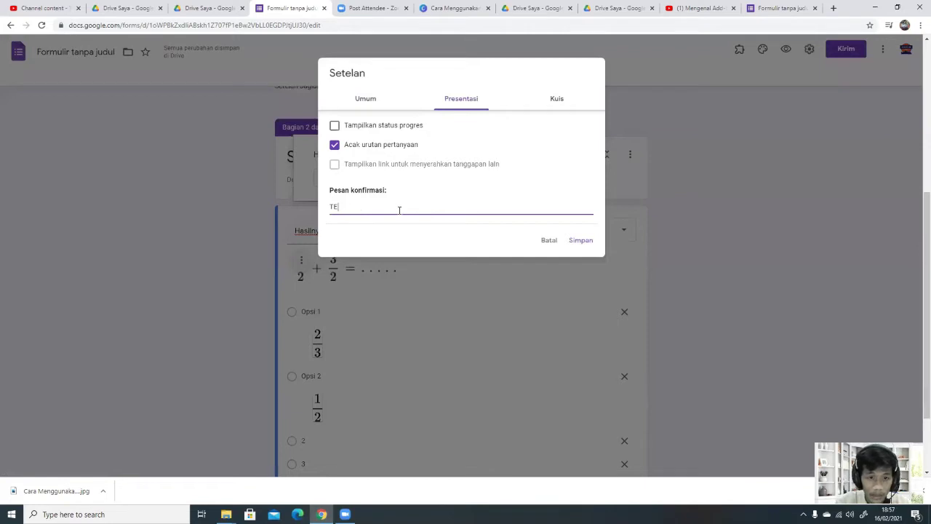
type("rim")
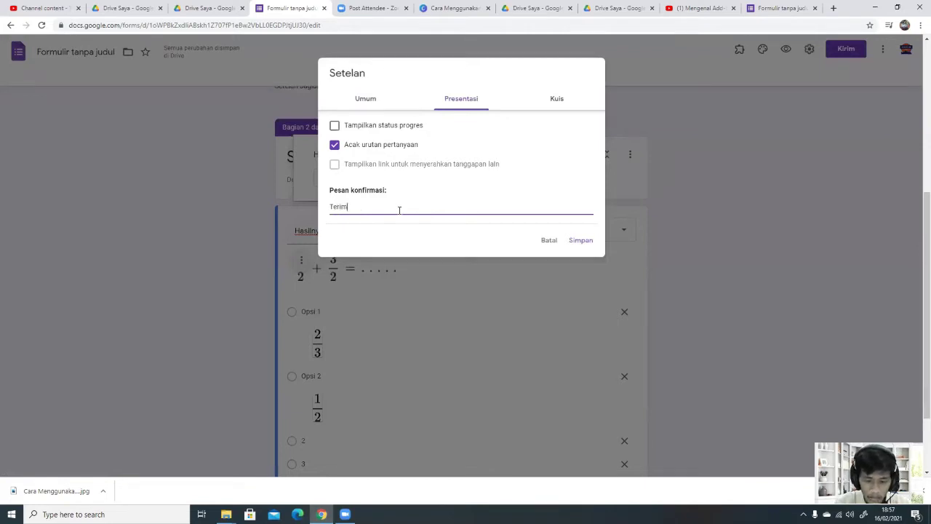
type("a Kasih sudah menye")
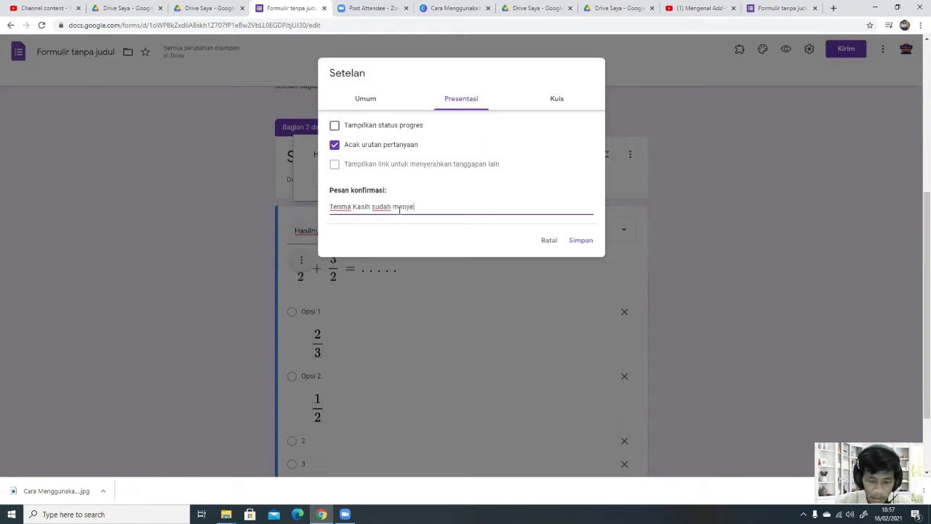
type("aikan ")
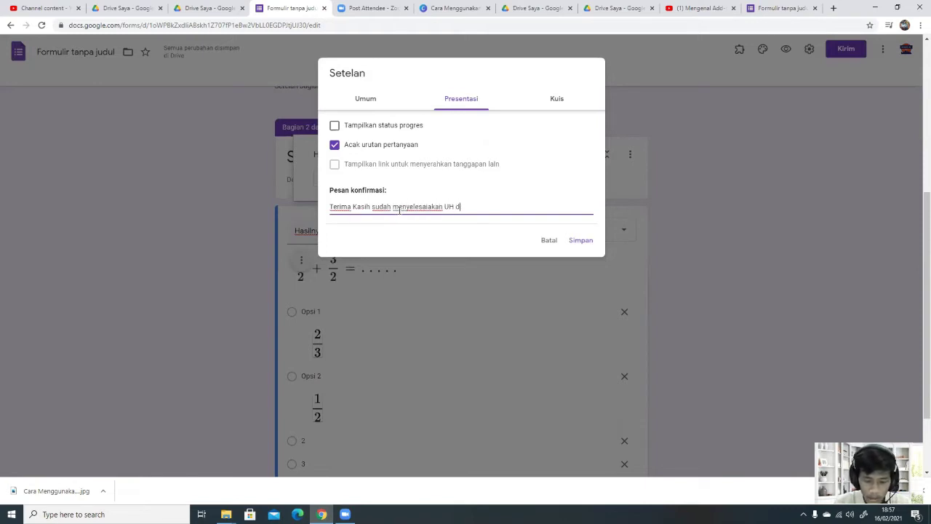
type("UH dengan baik.")
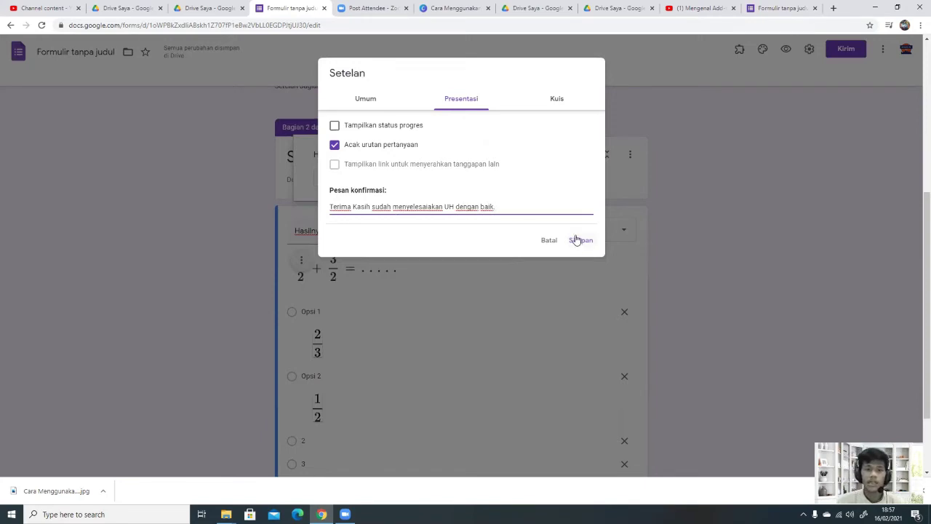
left_click(575, 240)
left_click(809, 49)
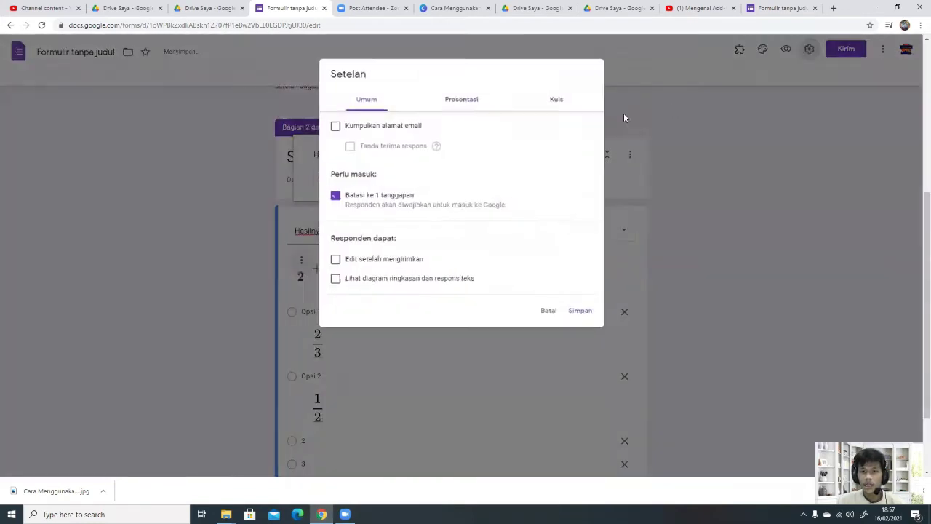
Step: Turn the form into a quiz releasing grades after manual review, hiding correct answers and point values
left_click(463, 99)
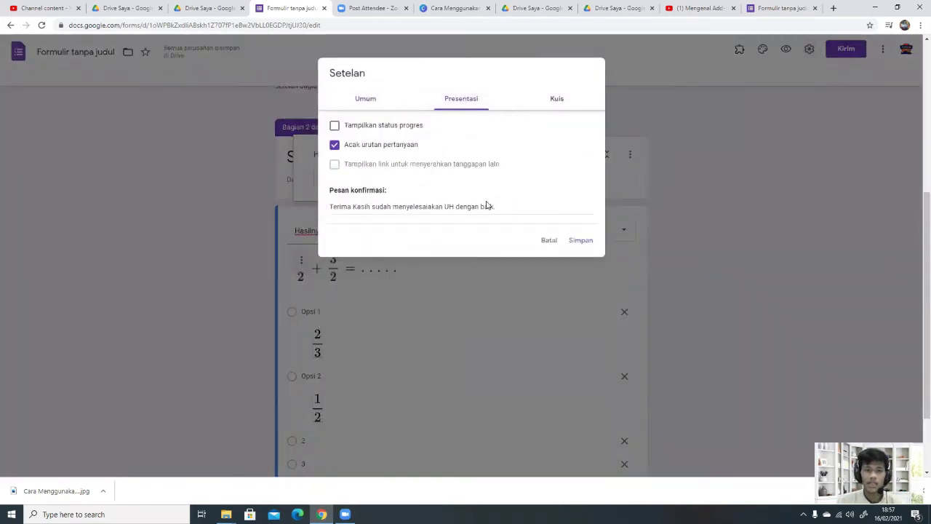
left_click(558, 100)
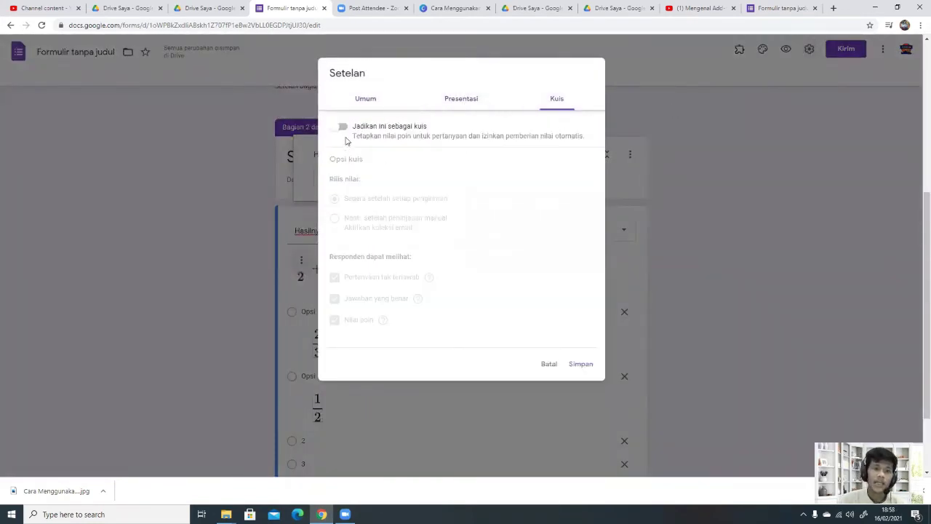
left_click(340, 131)
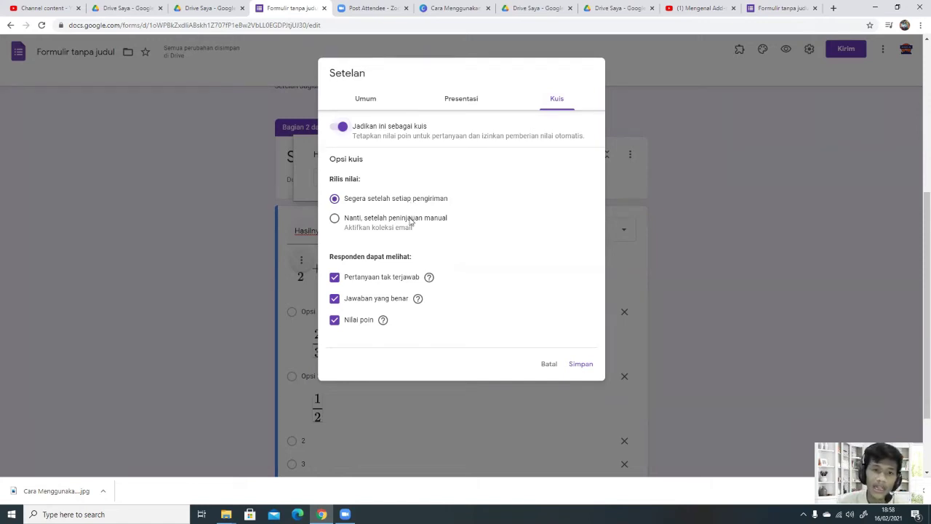
left_click(411, 220)
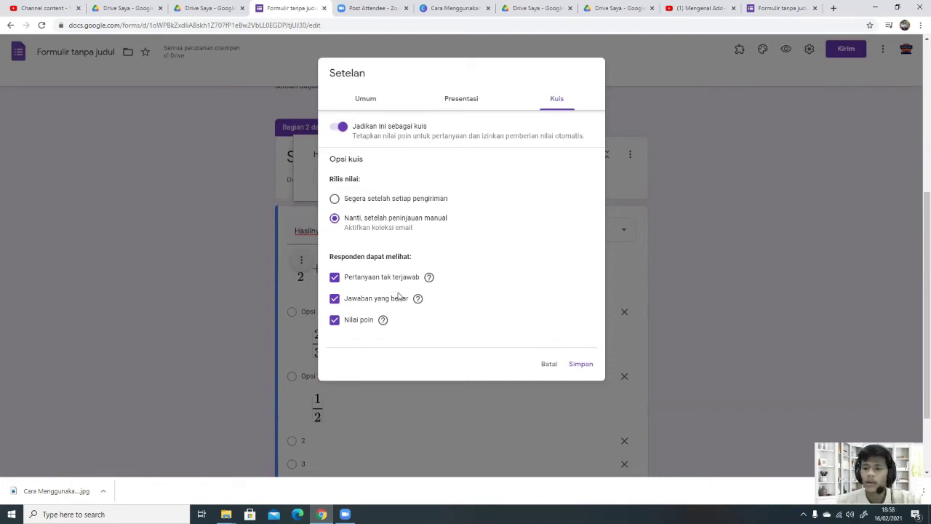
left_click(398, 298)
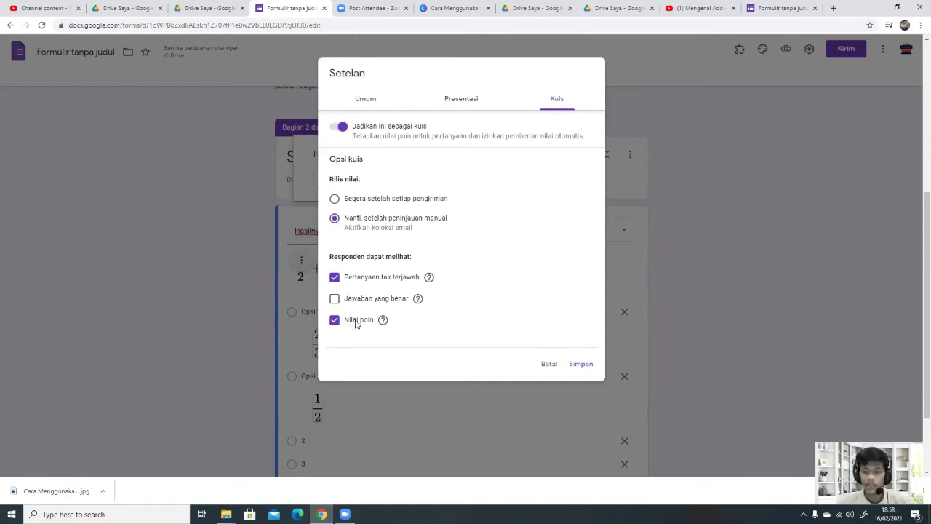
left_click(356, 324)
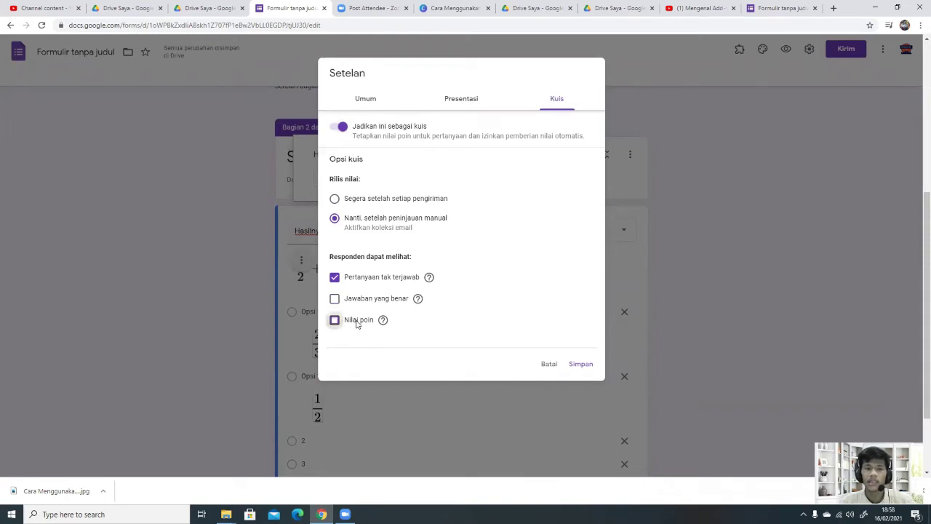
left_click(581, 364)
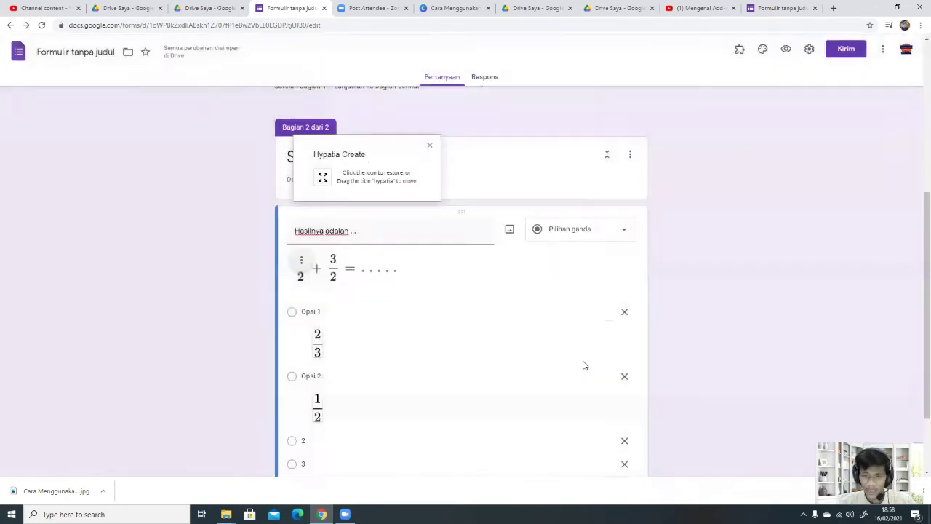
Step: Give the fraction question a 5-point answer key with 2 correct, then add a blank question below
scroll(604, 266, "down", 2)
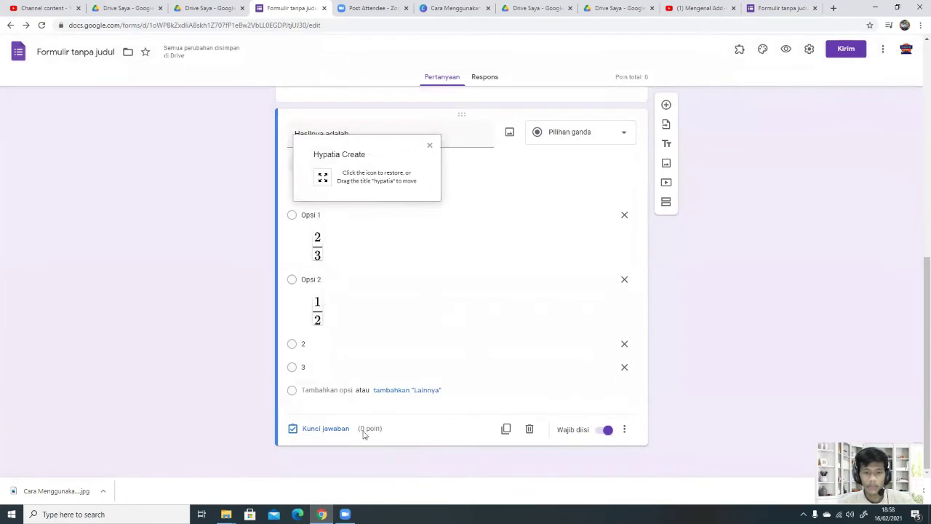
left_click(333, 427)
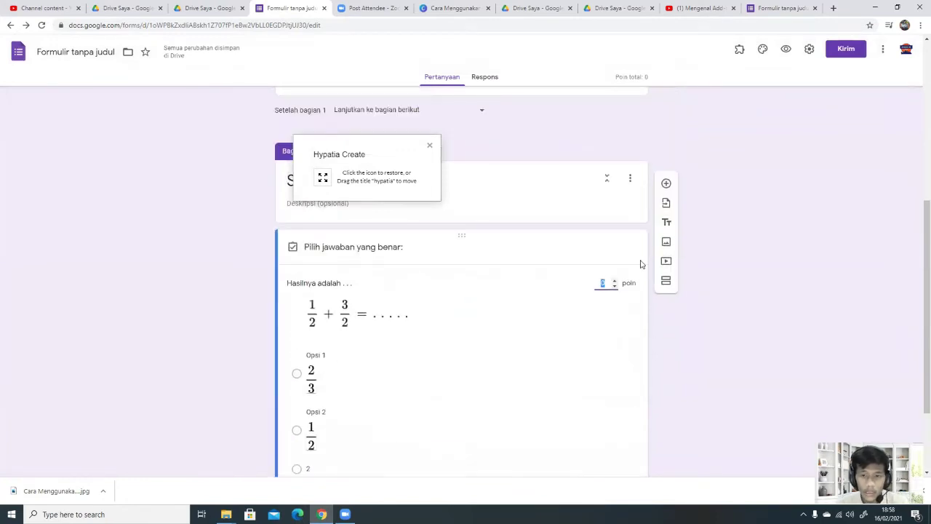
type("5")
scroll(465, 342, "down", 2)
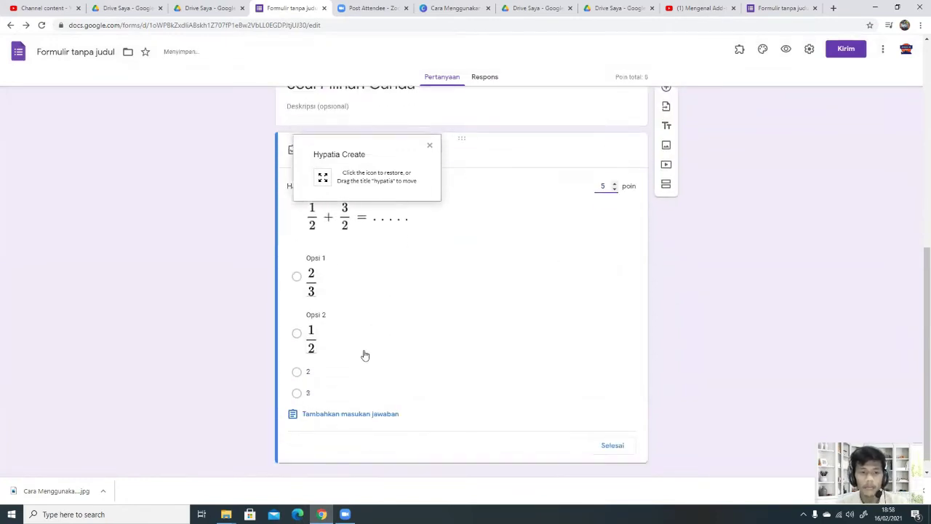
left_click(297, 372)
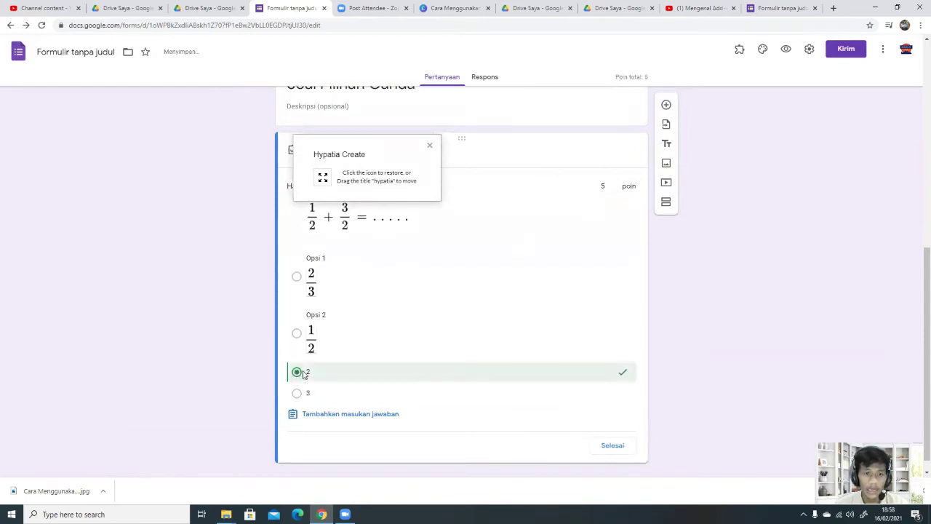
left_click(617, 447)
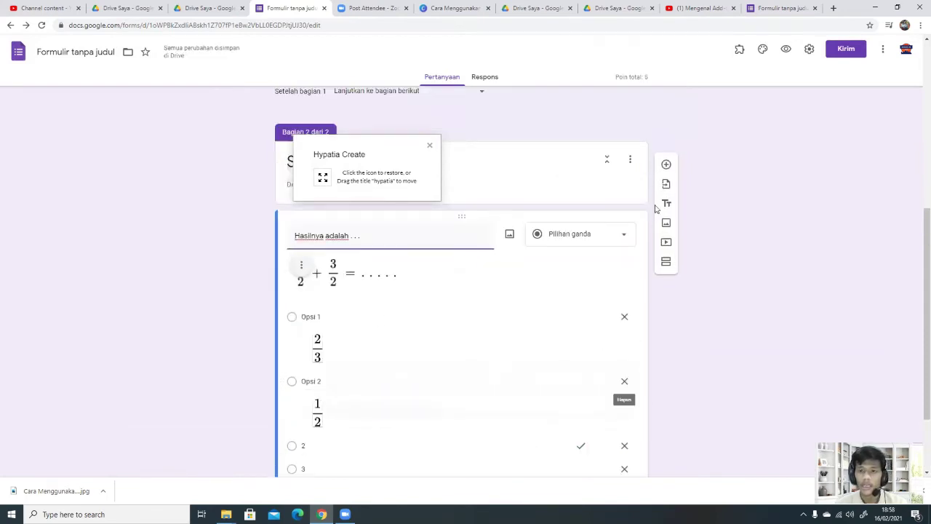
left_click(666, 200)
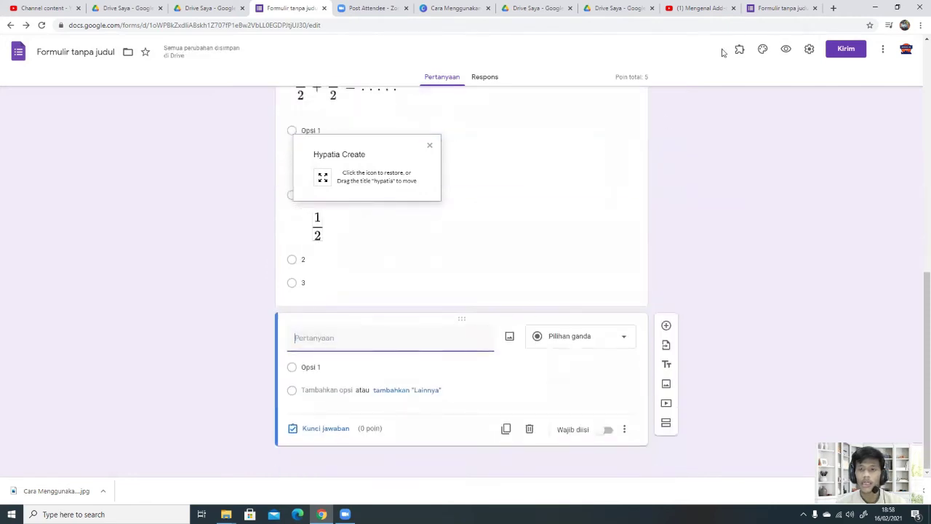
left_click(882, 49)
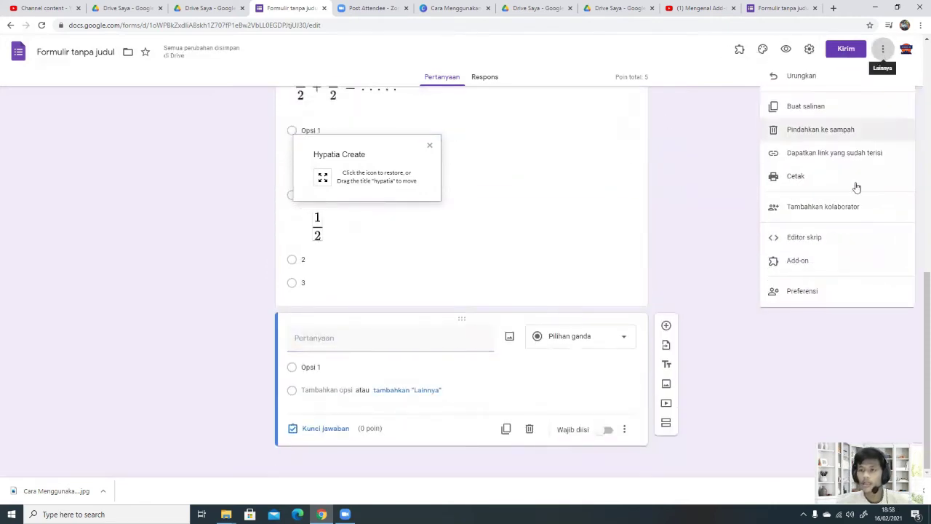
left_click(824, 264)
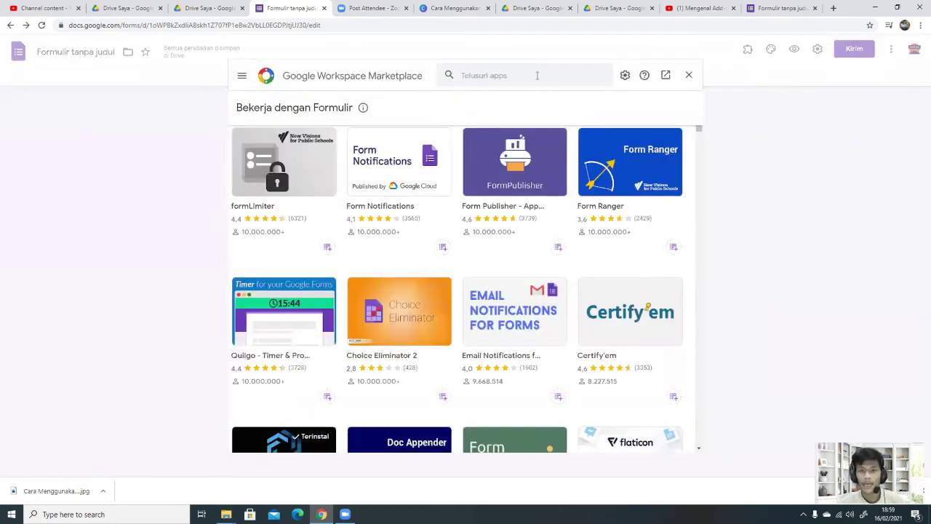
left_click(537, 75)
type("Al Mared")
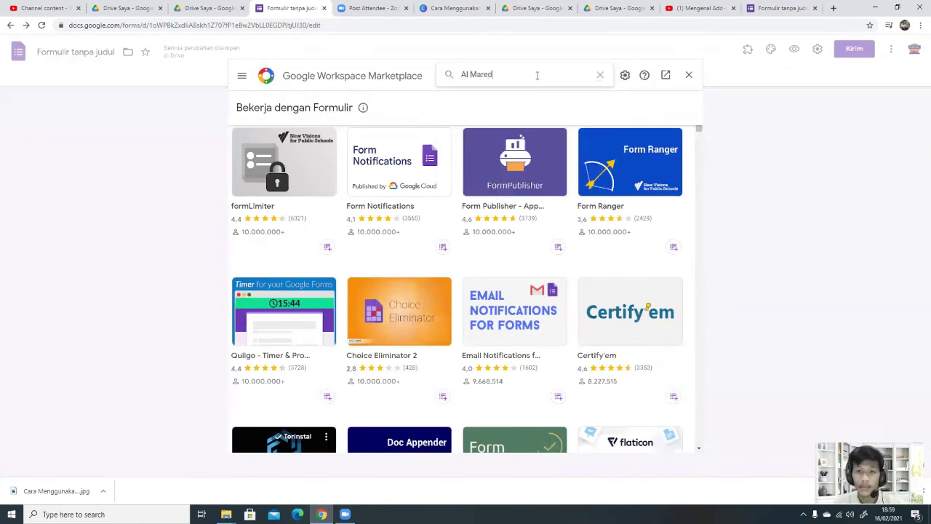
key("Return")
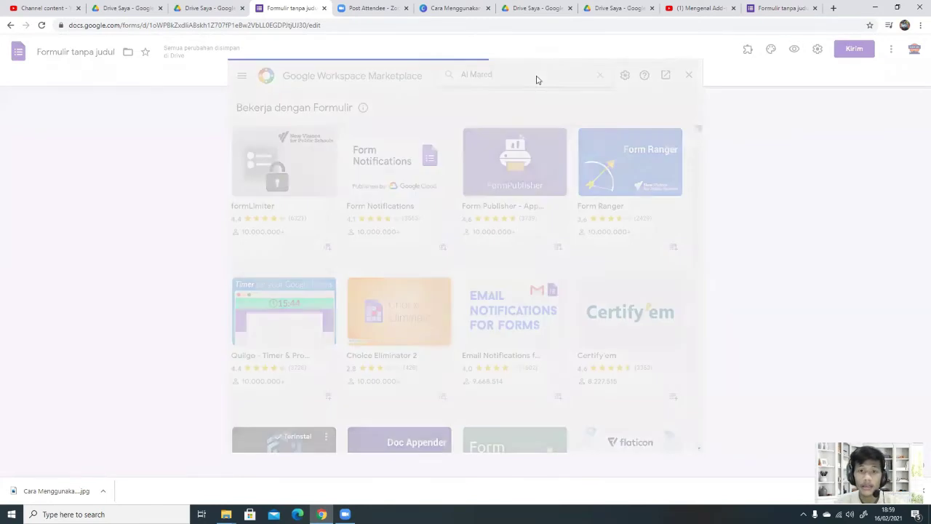
left_click_drag(528, 76, 441, 80)
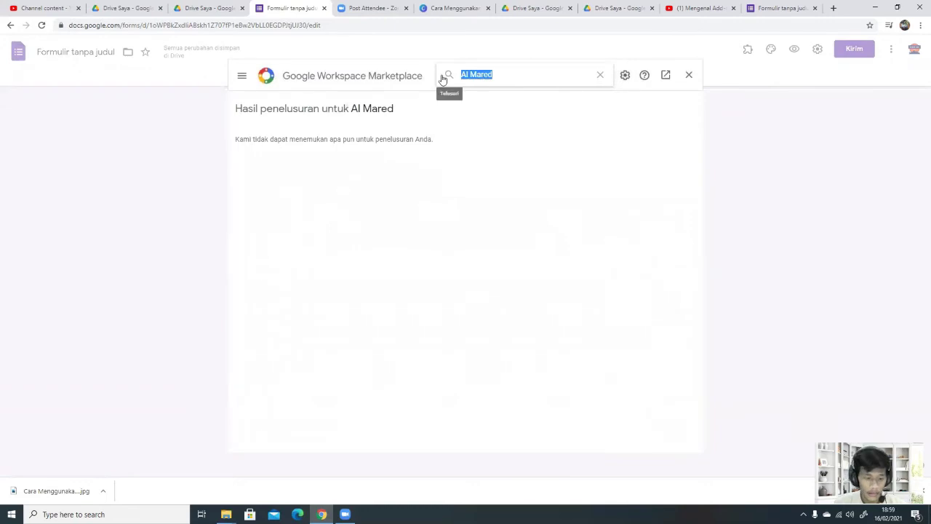
type("Agama")
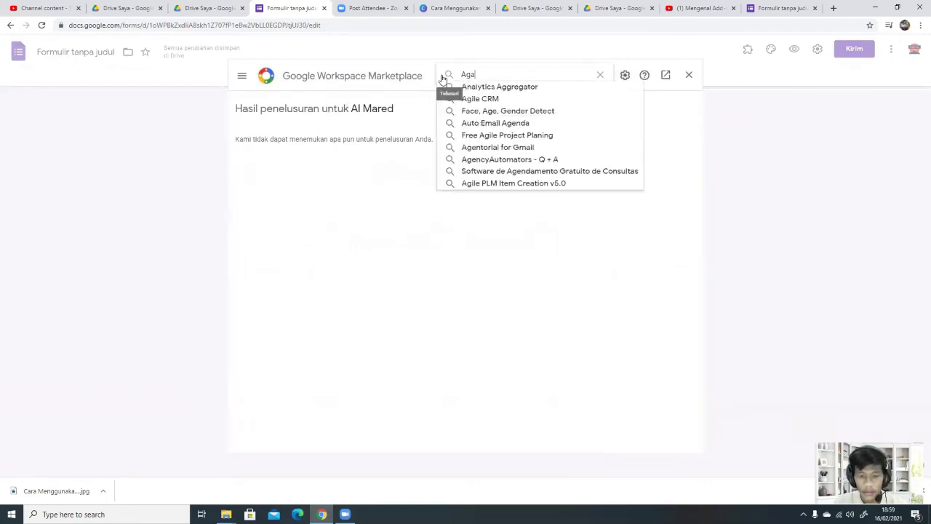
key("BackSpace")
key("BackSpace")
key("BackSpace")
type("A")
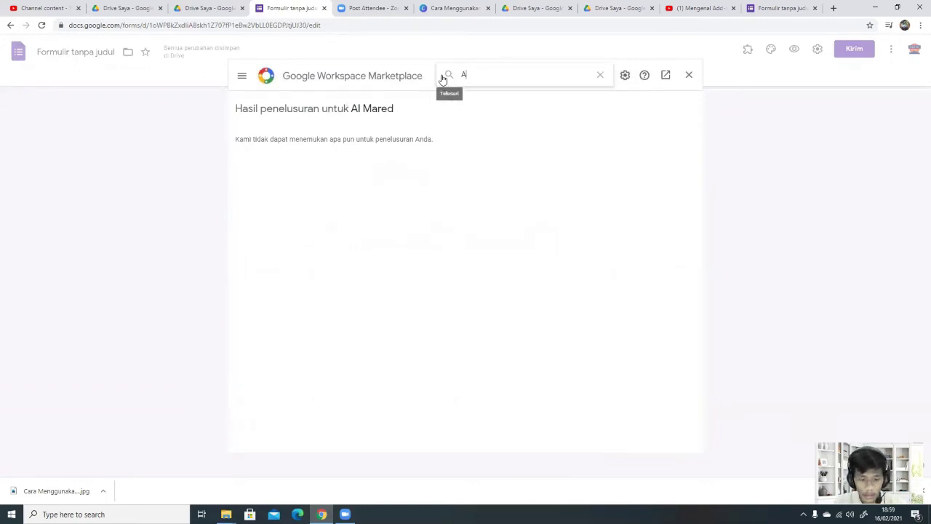
type("rabi")
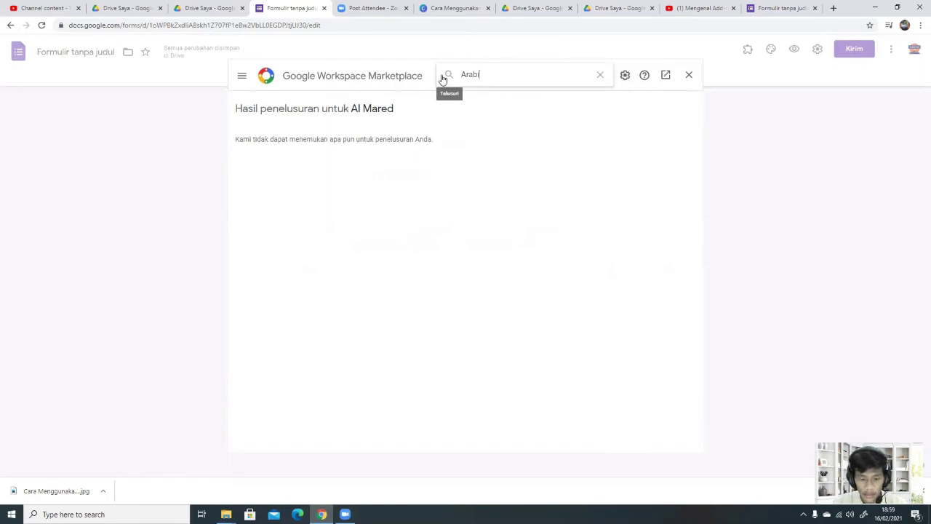
type("c")
key("Return")
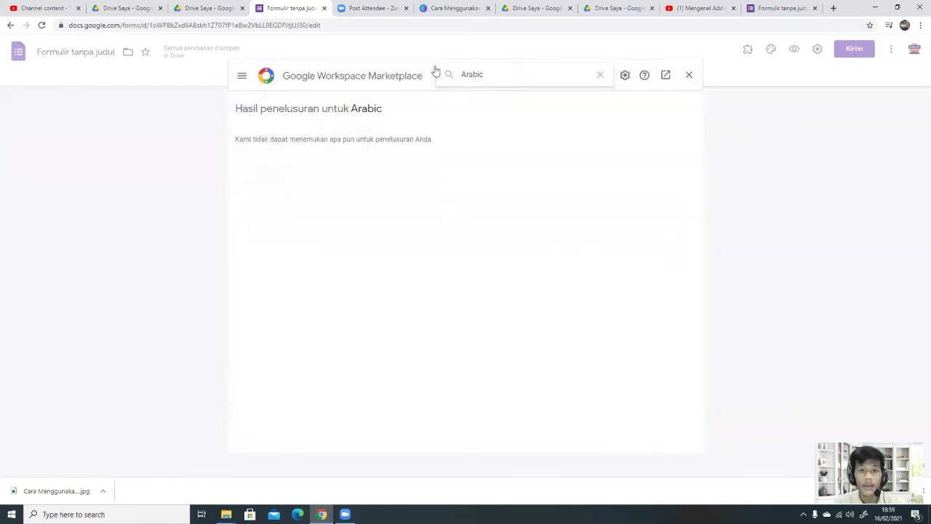
key("ctrl+a")
key("BackSpace")
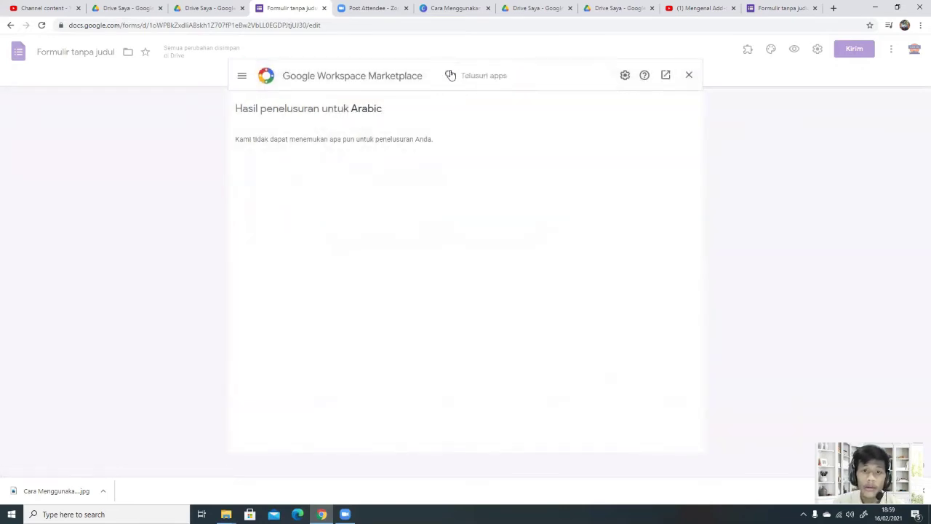
left_click(690, 75)
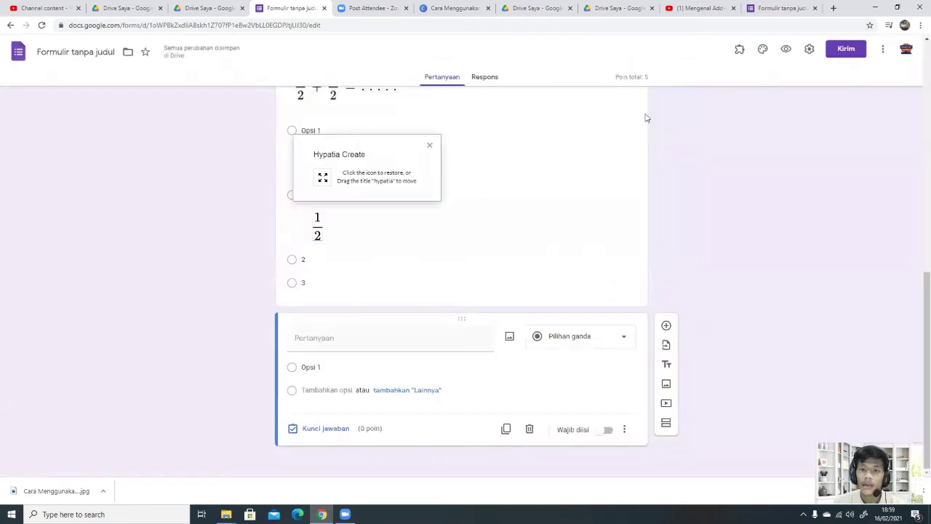
Step: Leave the new question and switch over to the main Drive tab
left_click(456, 349)
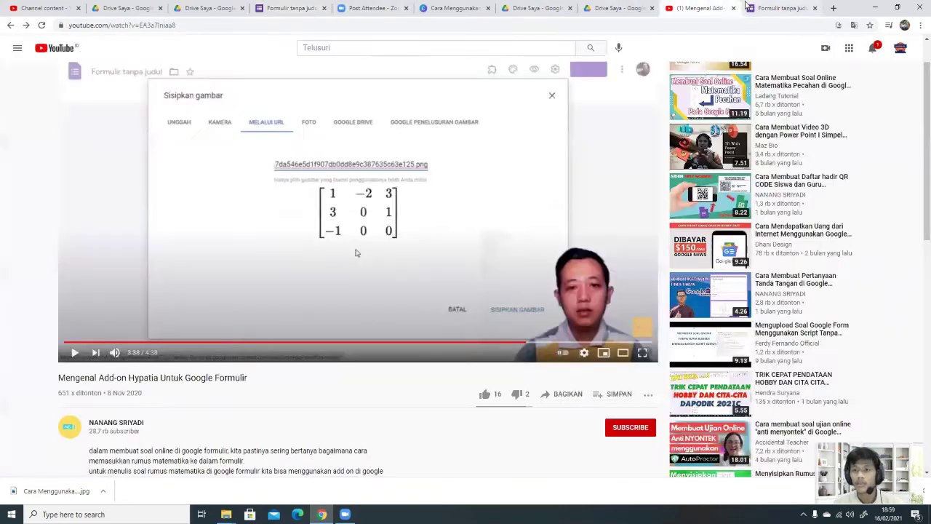
left_click(695, 8)
left_click(631, 11)
left_click(392, 6)
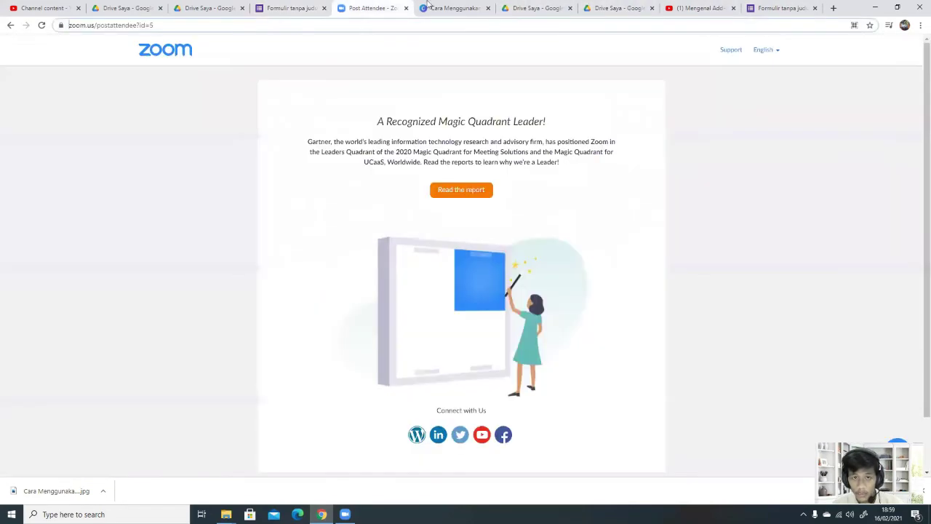
left_click(291, 8)
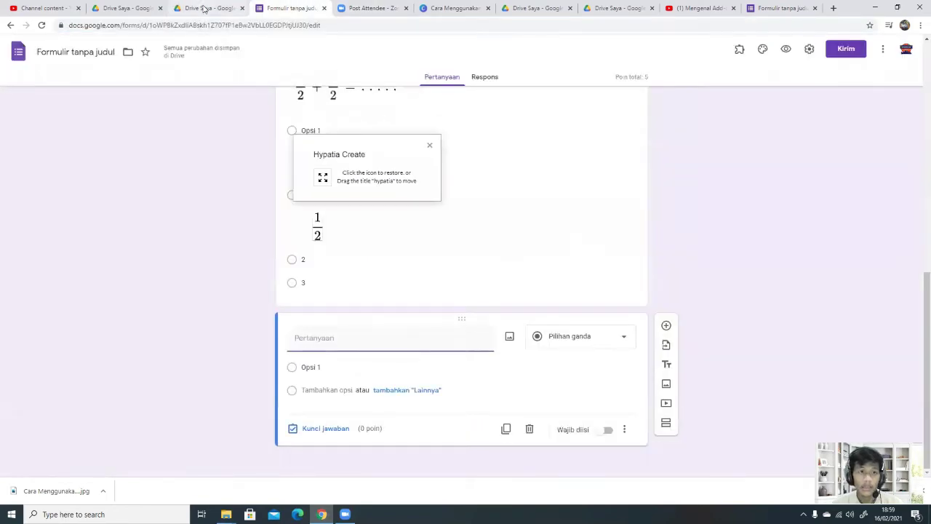
left_click(196, 8)
left_click(145, 9)
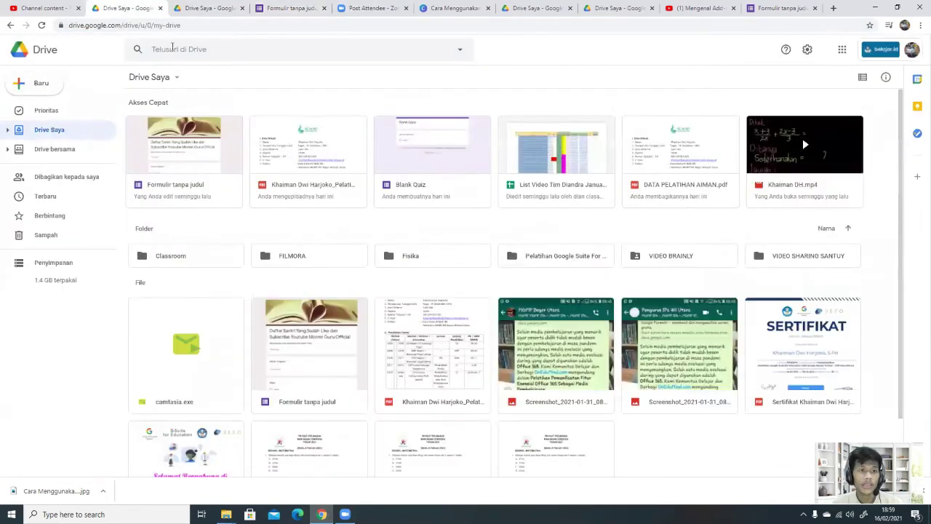
Step: Search 'tulisan ayat an nas' and select An-Nasr's first Arabic verse on the Kalam page
left_click(186, 25)
type("t")
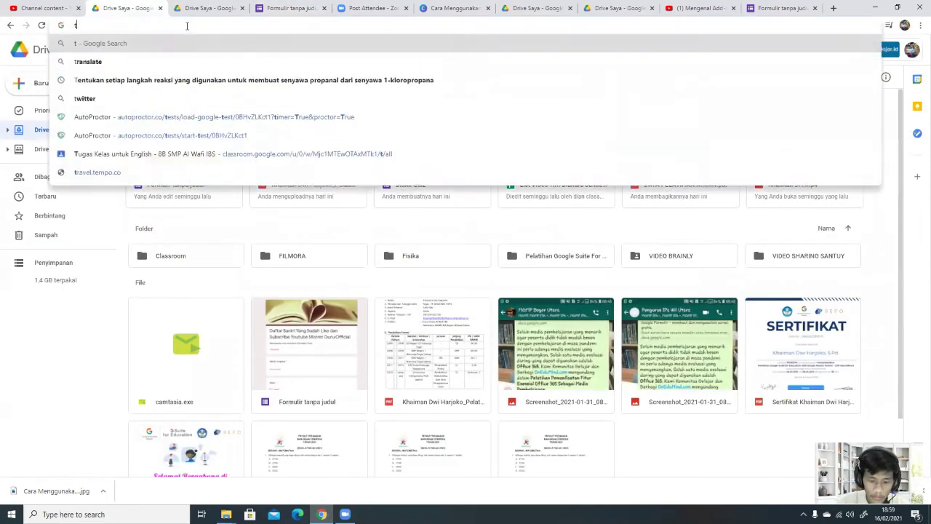
type("ulisan ayat")
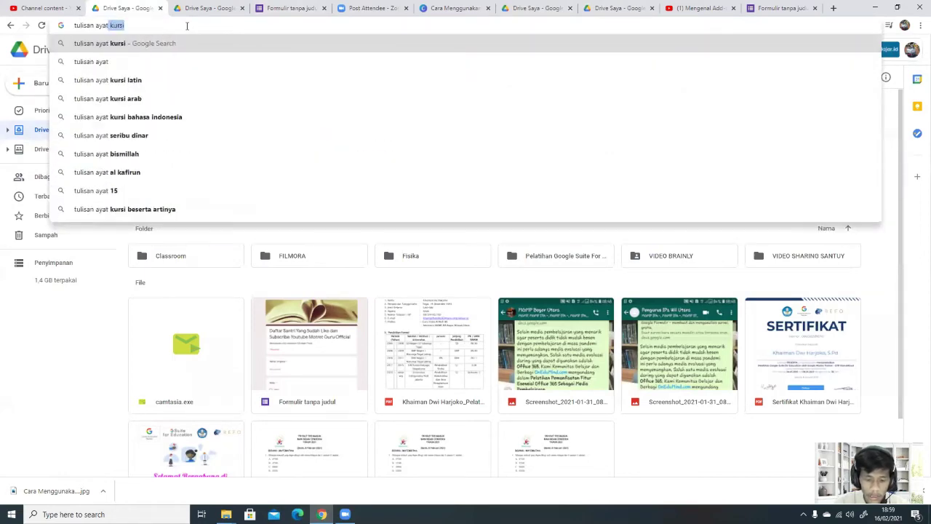
type(" an nas")
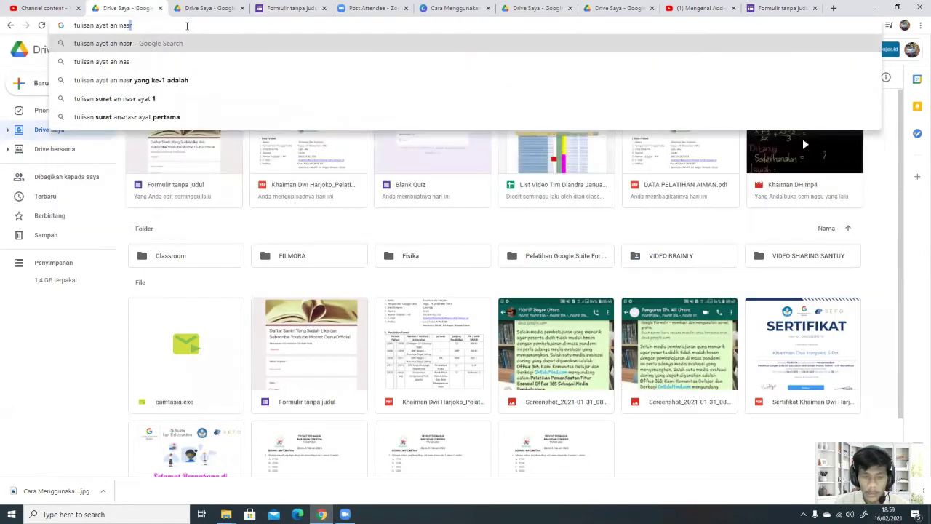
key("Return")
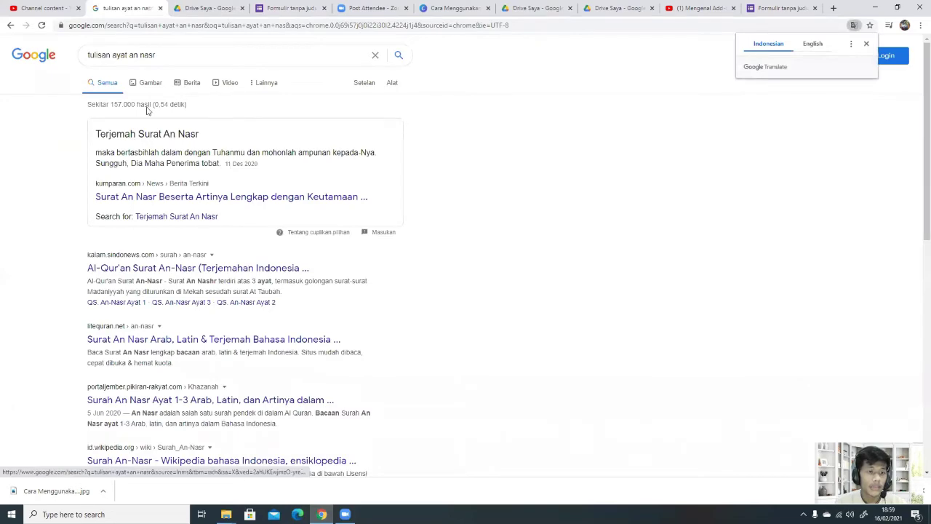
scroll(148, 283, "down", 1)
left_click(178, 177)
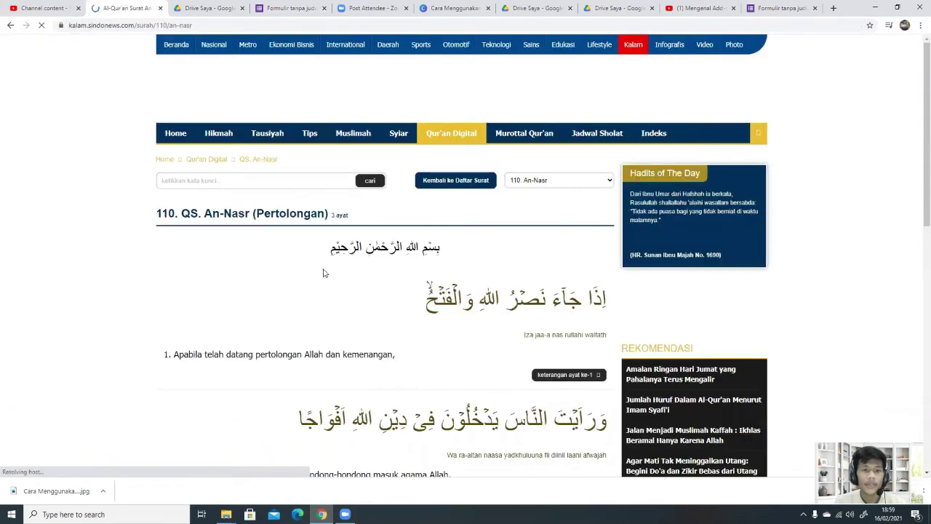
left_click_drag(425, 298, 611, 295)
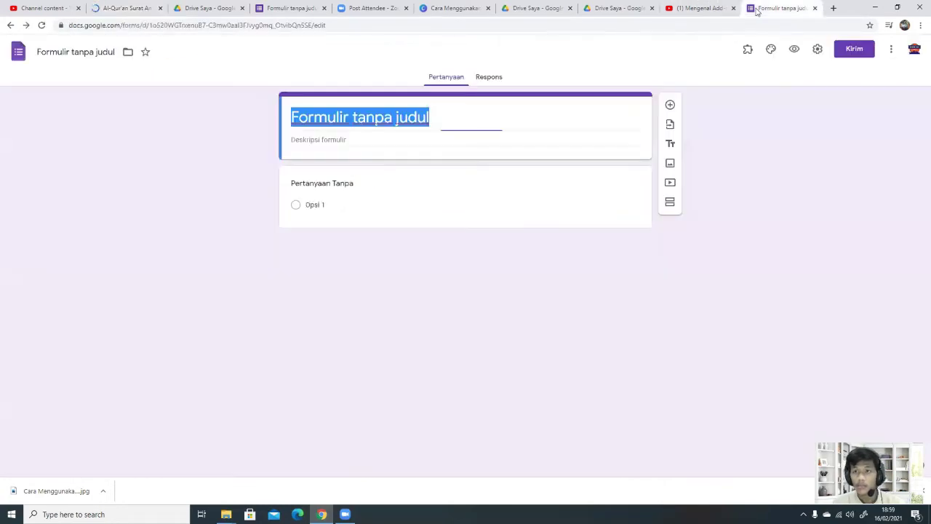
Step: Paste the copied Arabic verse into the new question's text in the quiz form
left_click(780, 8)
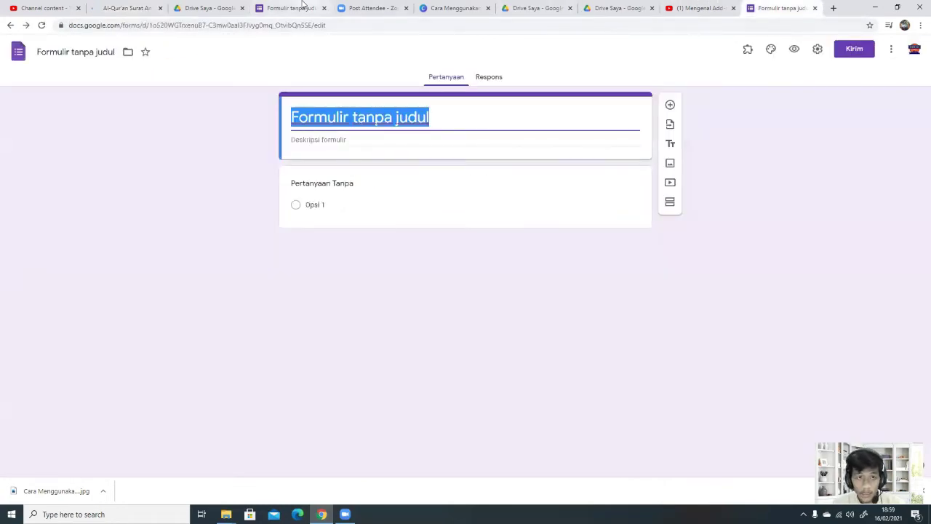
left_click(298, 8)
key("ctrl+v")
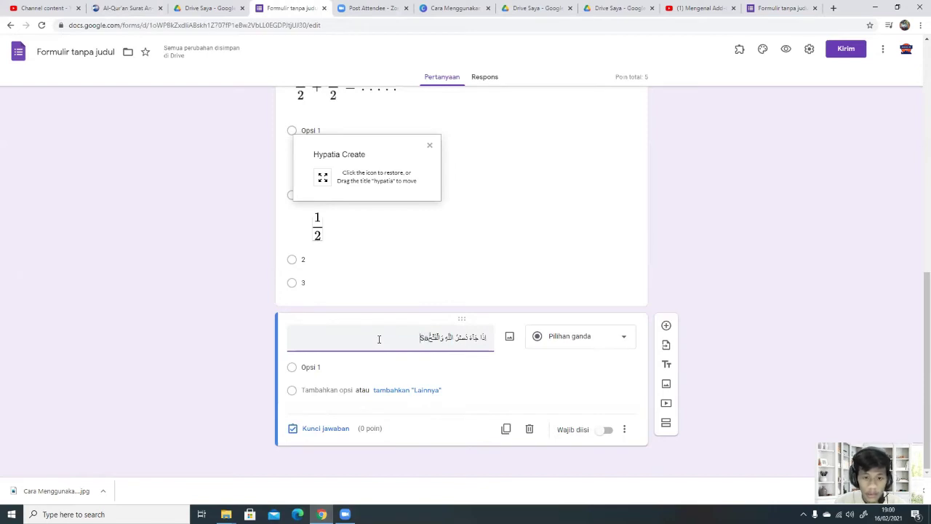
type("==")
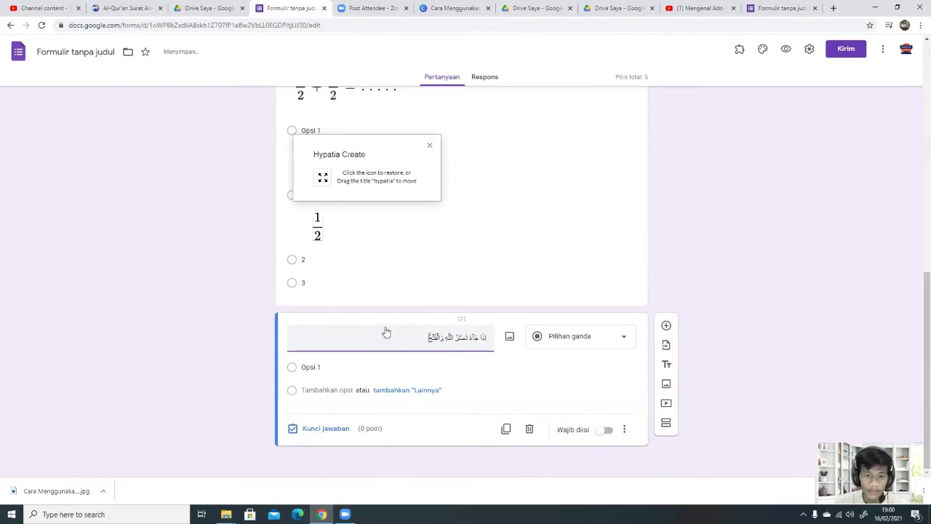
Step: Replace the question text with 'Sambungkan ayat berikut.' followed by the pasted Arabic verse
left_click(491, 336)
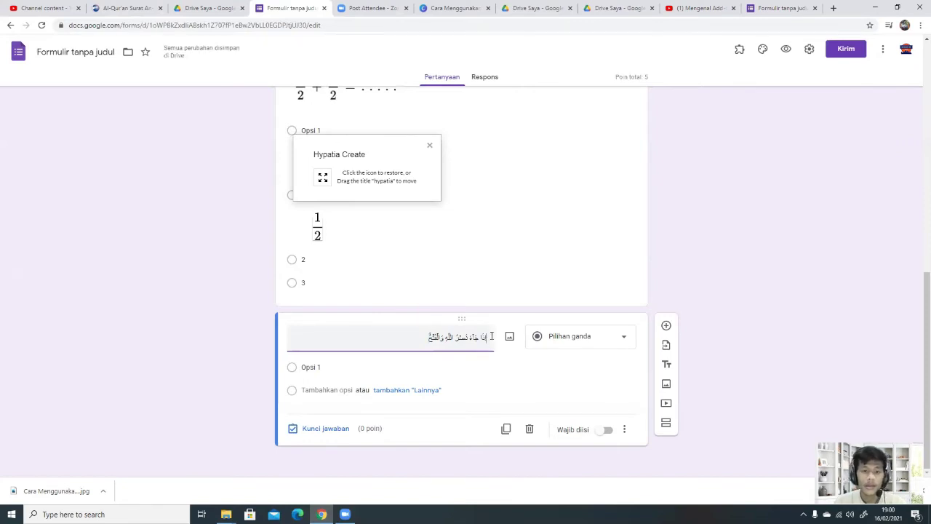
left_click(425, 337)
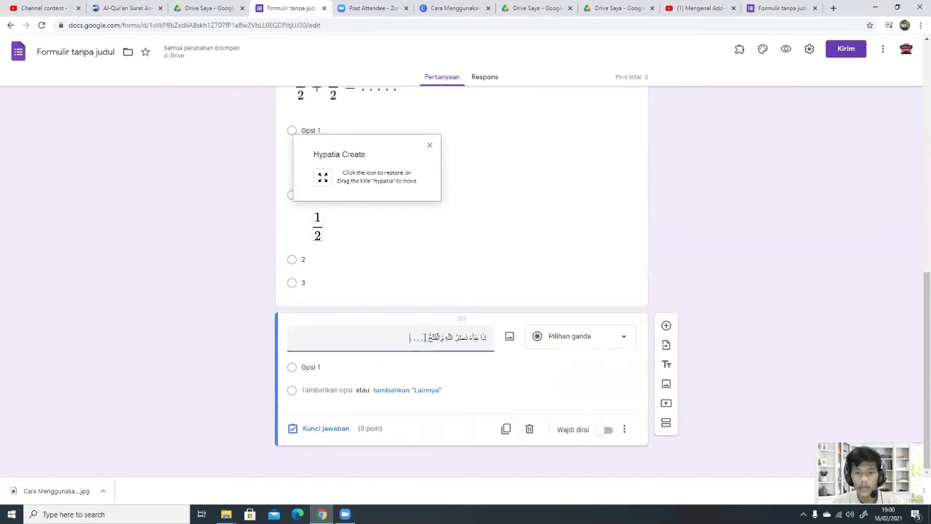
left_click(399, 362)
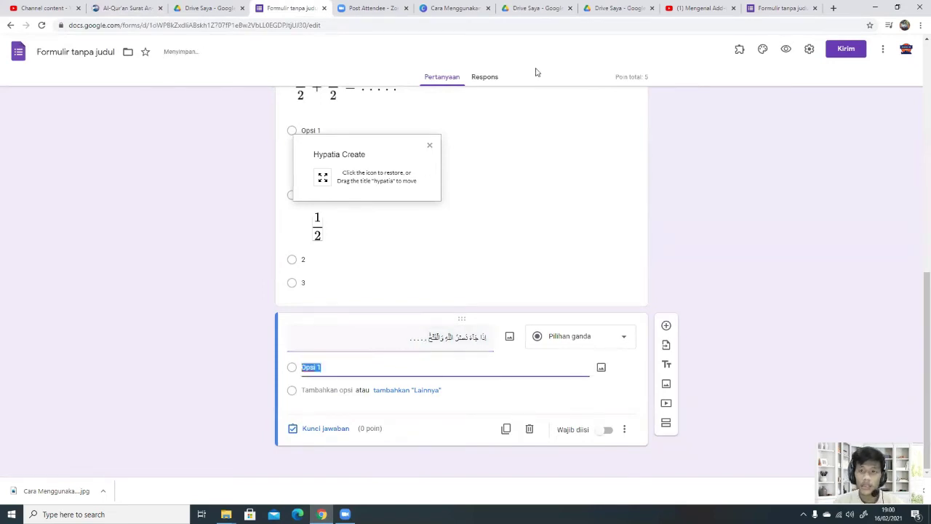
triple_click(379, 342)
left_click(406, 337)
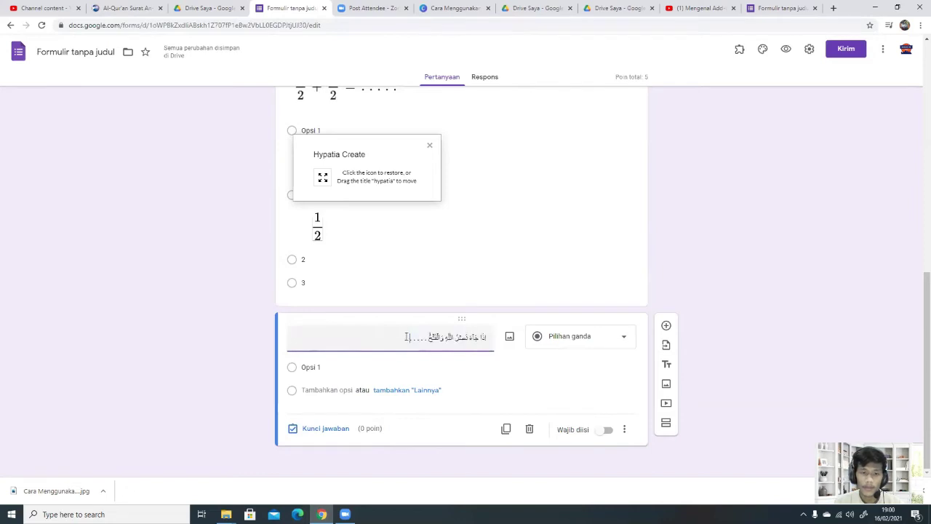
triple_click(439, 338)
key("BackSpace")
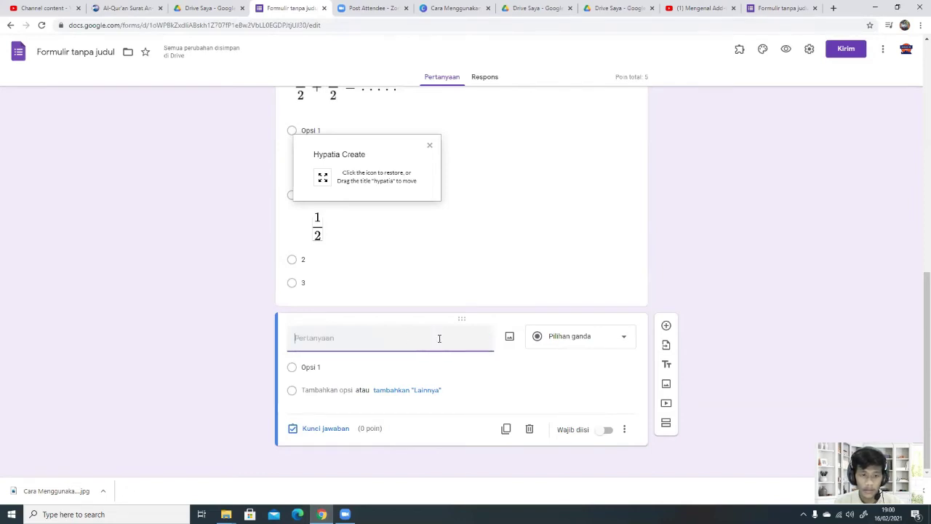
type("Sambungkan")
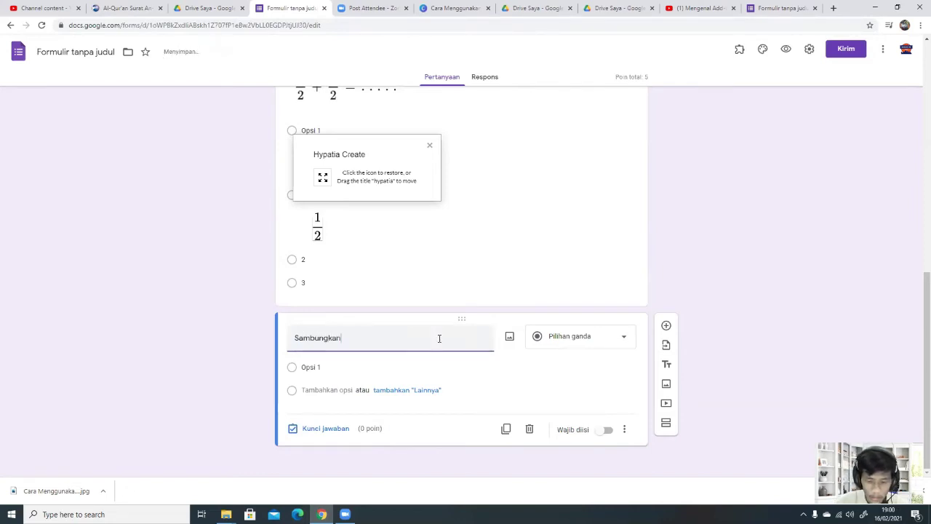
type(" ayat beriku")
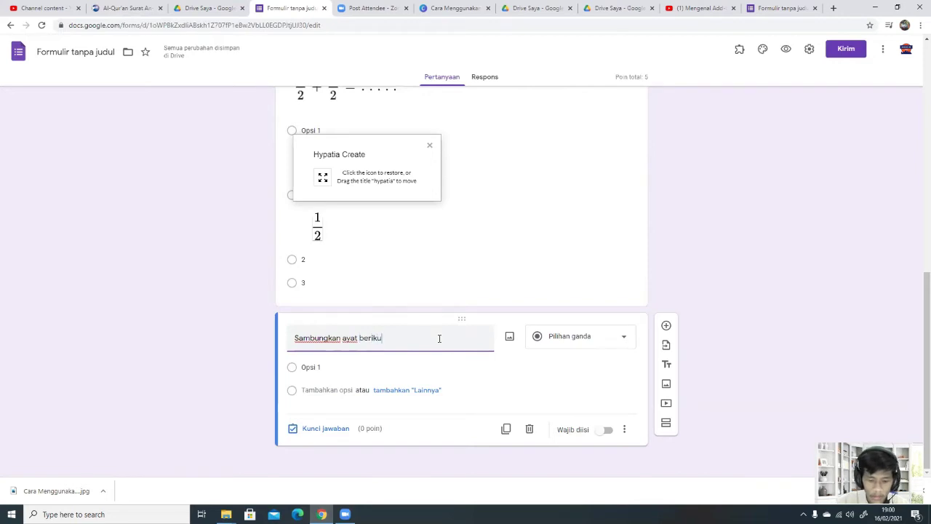
type("t.")
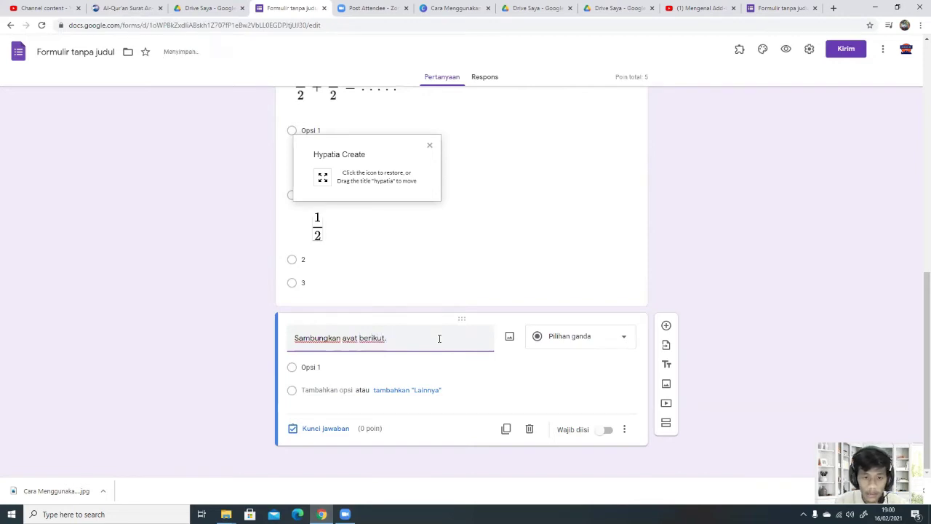
key("ctrl+v")
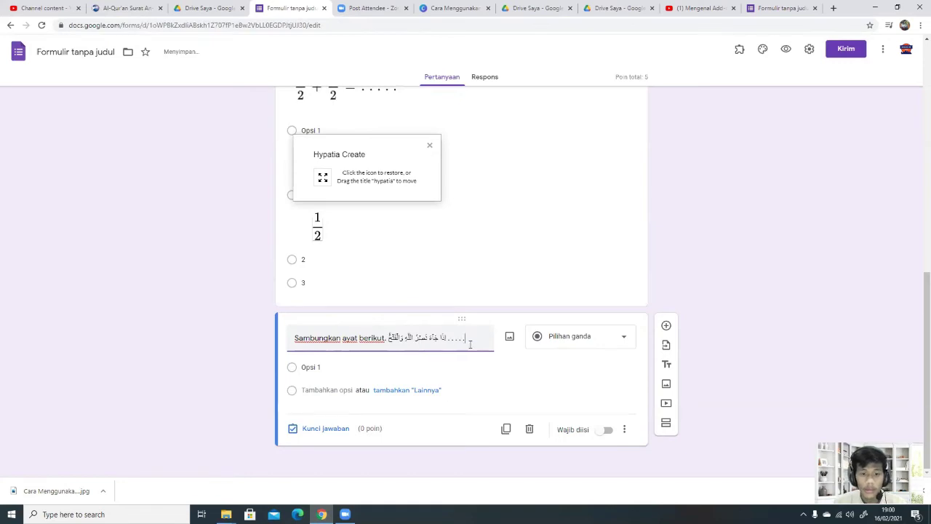
Step: Copy An-Nasr verse 2 from the Kalam page into the first answer choice
left_click(125, 8)
scroll(525, 332, "down", 2)
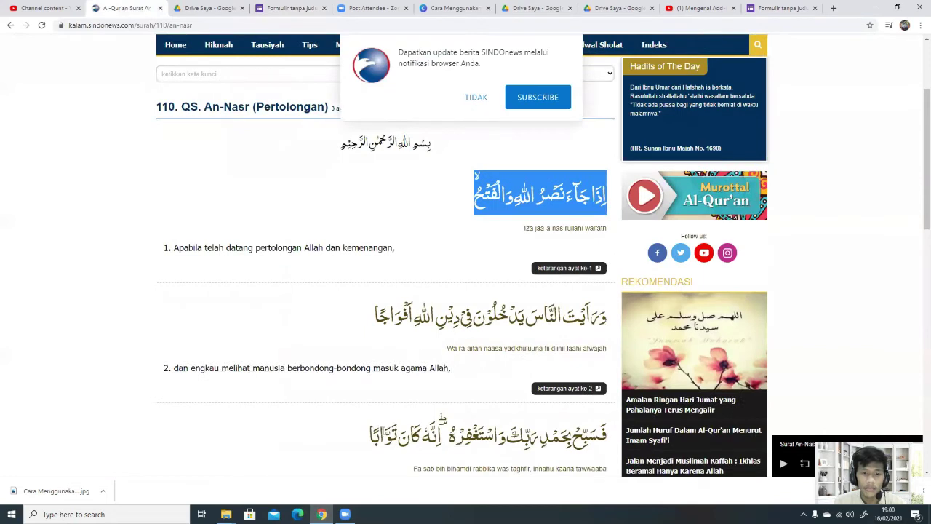
left_click_drag(384, 332, 608, 305)
key("ctrl+c")
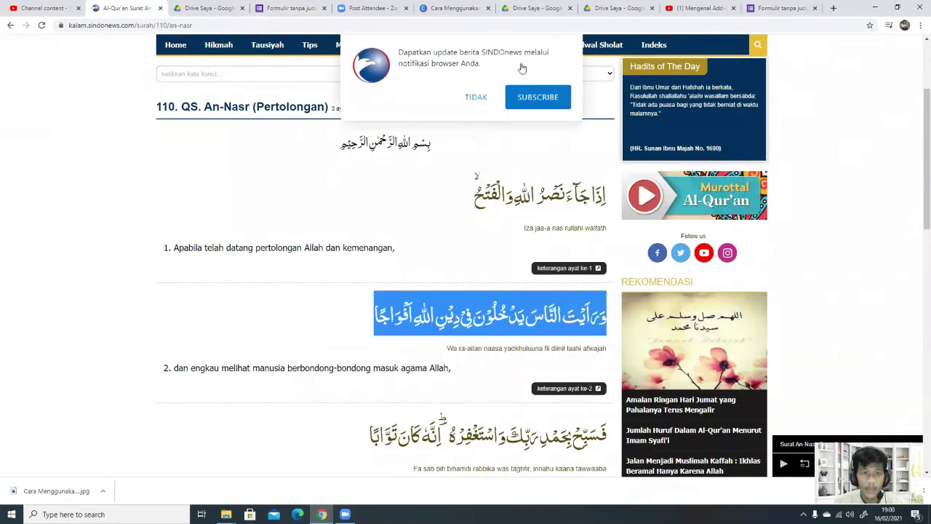
left_click(782, 8)
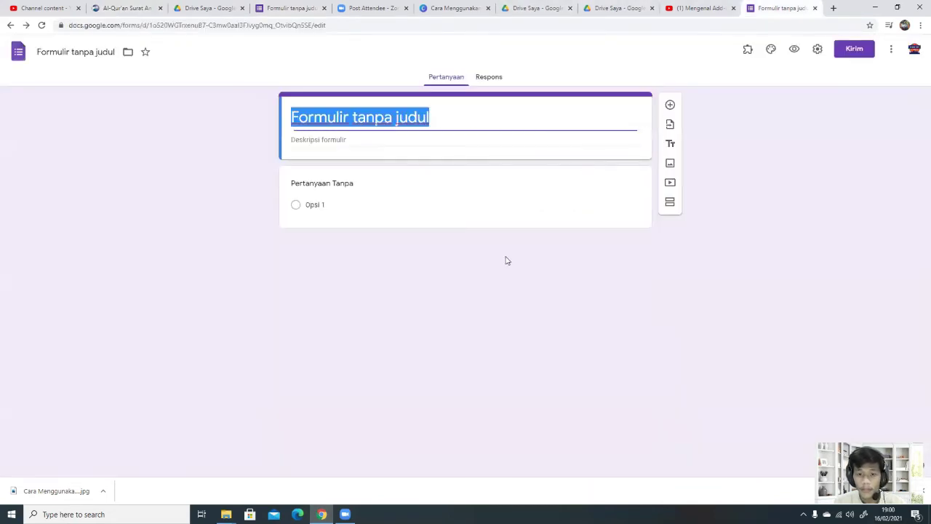
left_click(315, 7)
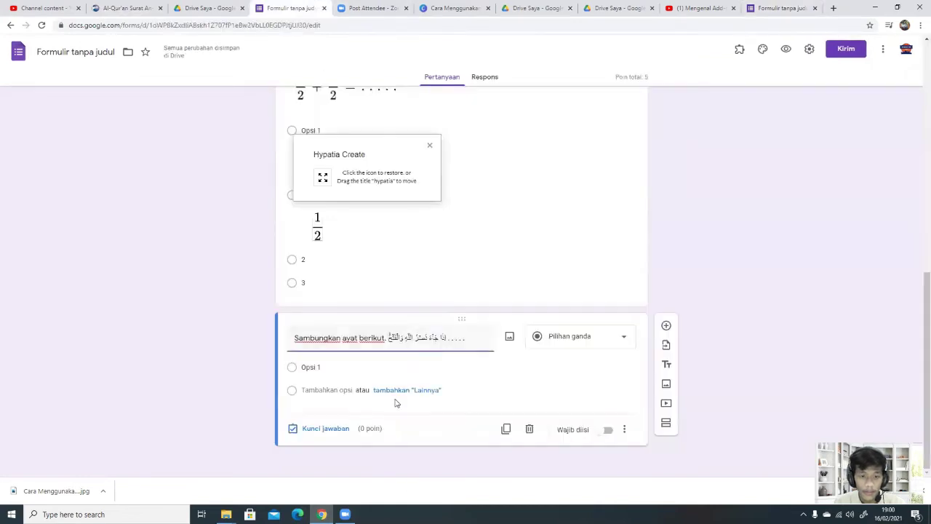
left_click(379, 371)
key("ctrl+v")
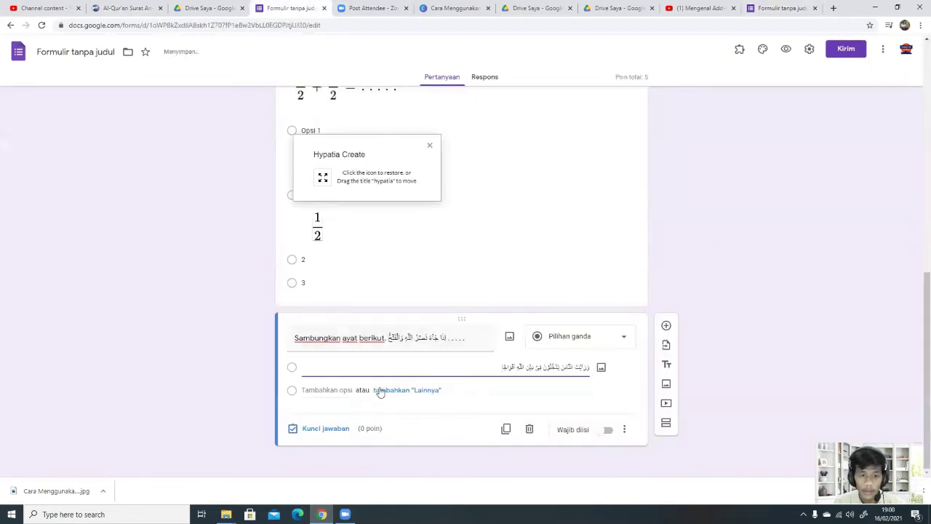
Step: Add a second choice holding verse 3, then add a third choice
left_click(315, 390)
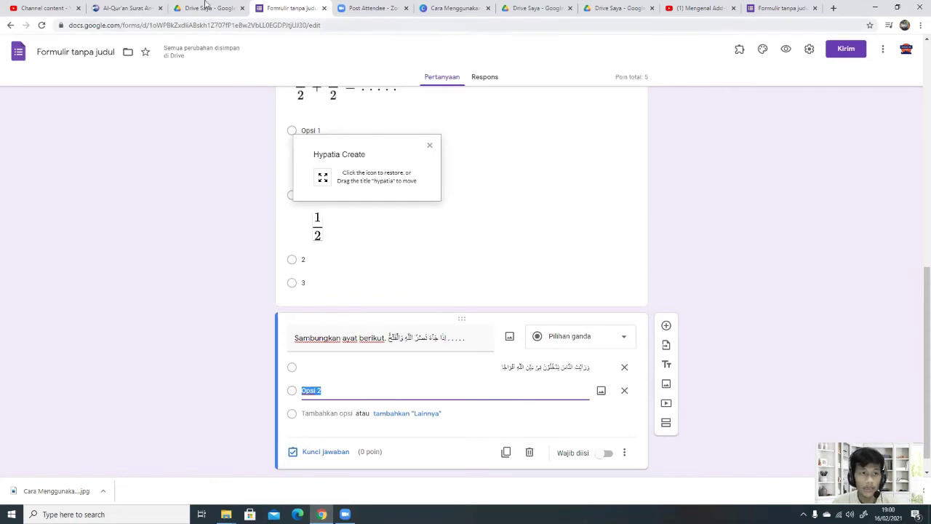
left_click(125, 8)
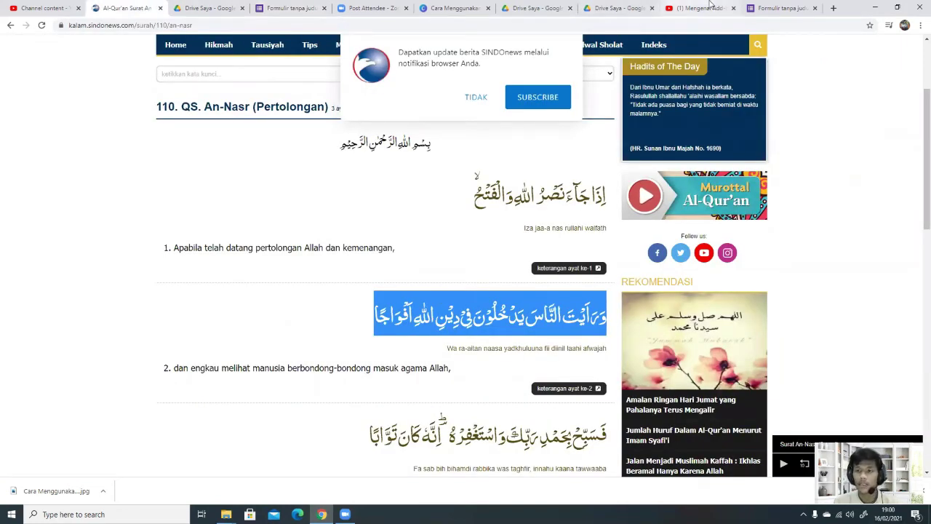
left_click_drag(376, 436, 362, 421)
key("ctrl+c")
left_click(612, 438)
left_click(322, 515)
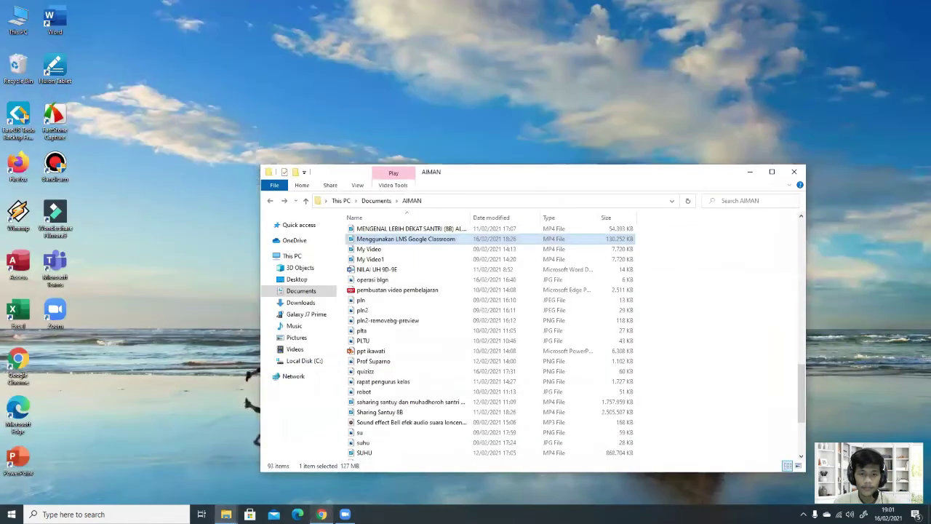
left_click(322, 515)
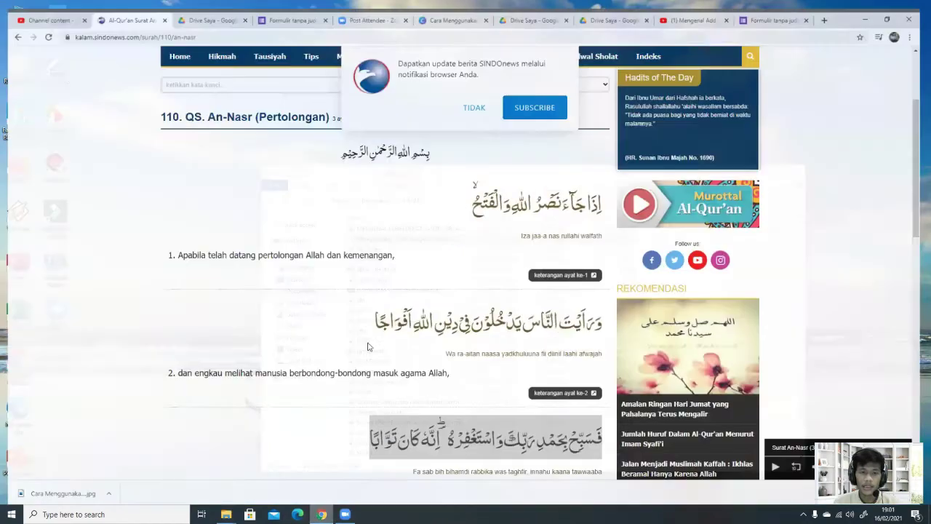
left_click(689, 8)
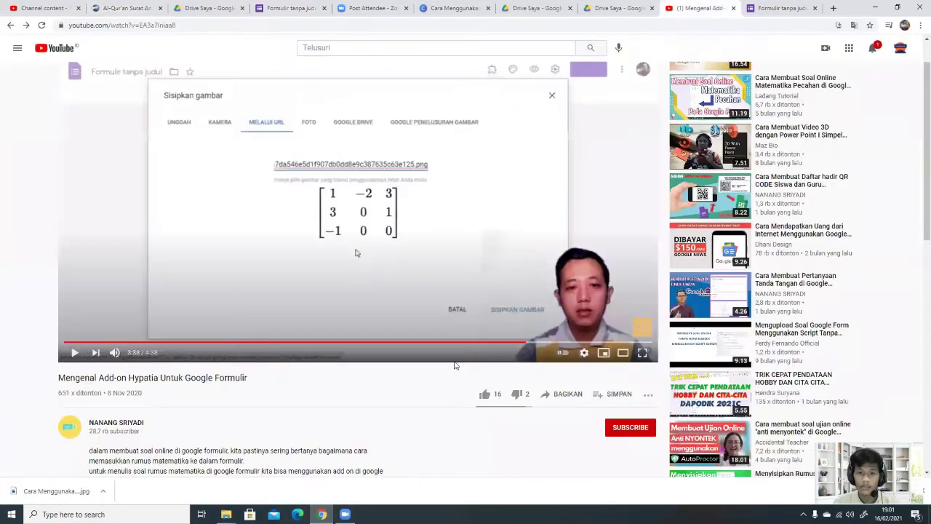
left_click(298, 8)
key("ctrl+v")
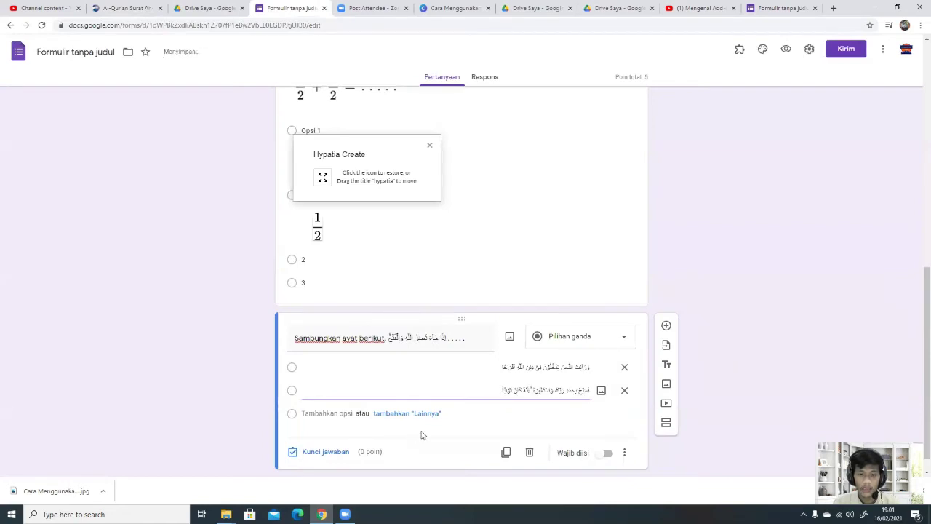
scroll(374, 382, "down", 1)
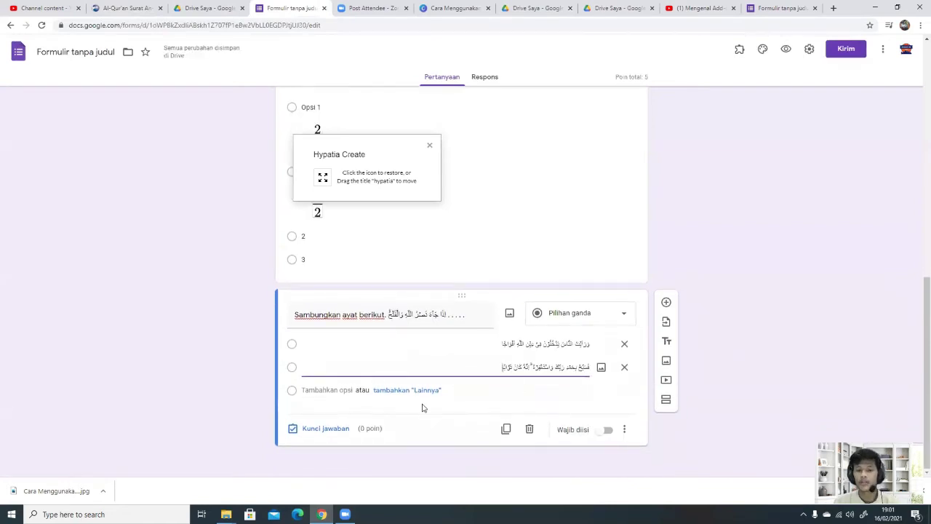
left_click(338, 390)
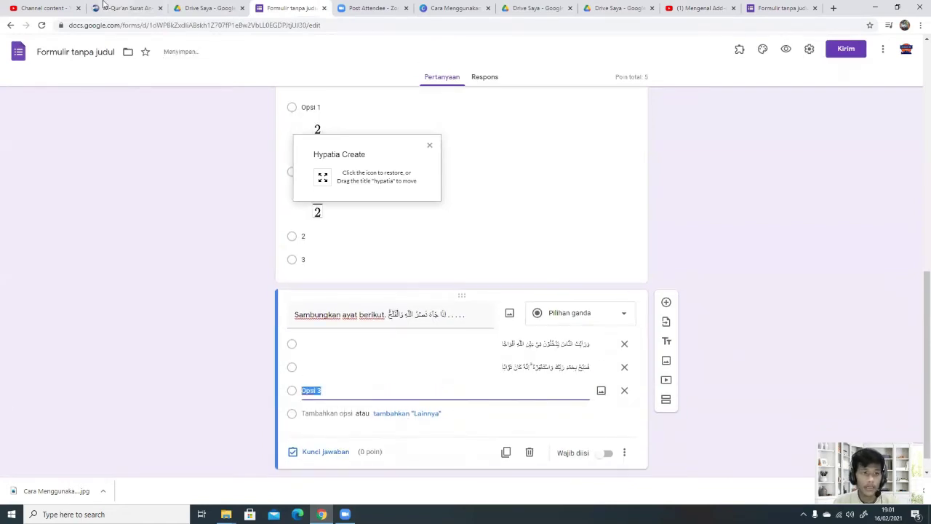
Step: Open the QS. An-Nasr Ayat 3 detail page and select the verse's closing Arabic phrase
left_click(106, 8)
scroll(490, 364, "down", 3)
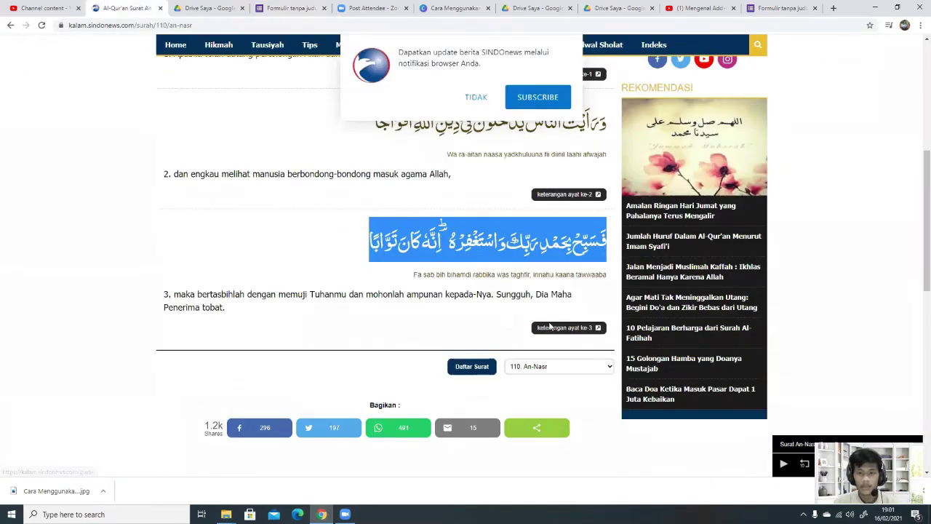
left_click(556, 328)
scroll(556, 329, "down", 5)
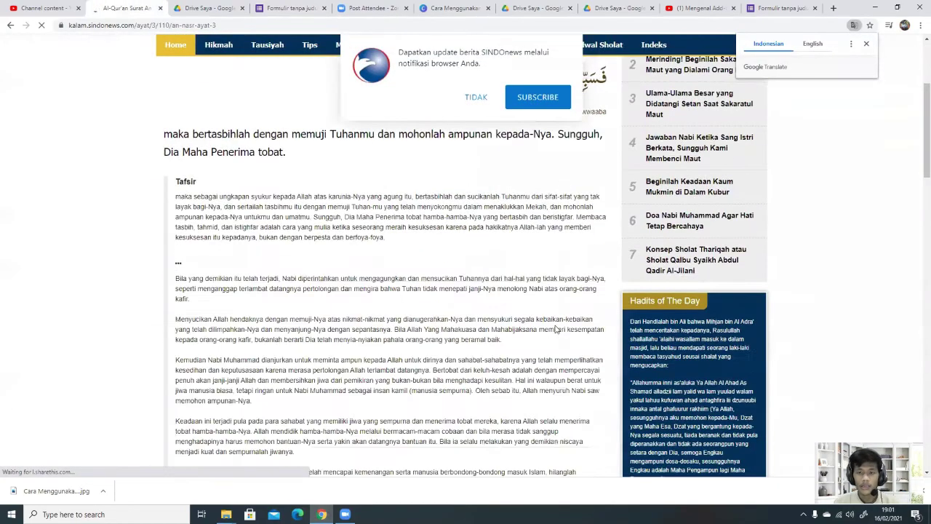
scroll(363, 291, "up", 6)
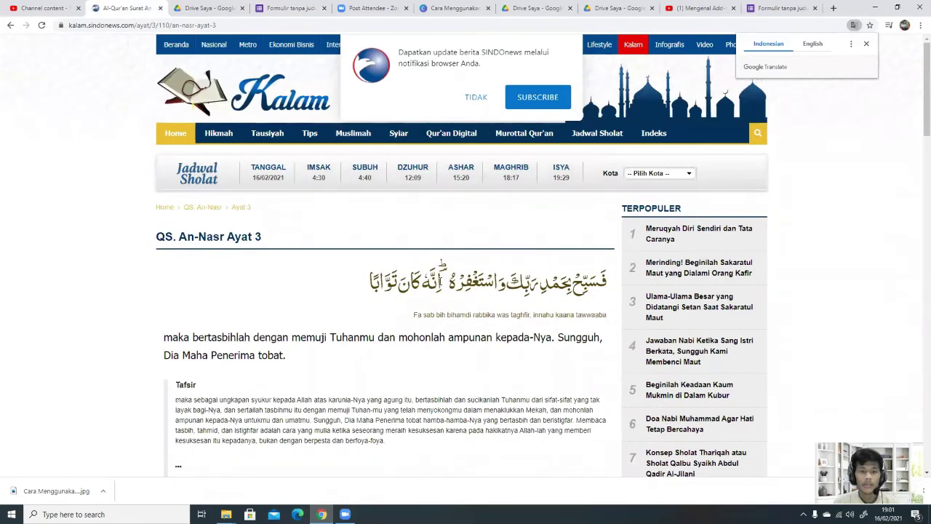
left_click_drag(441, 282, 368, 285)
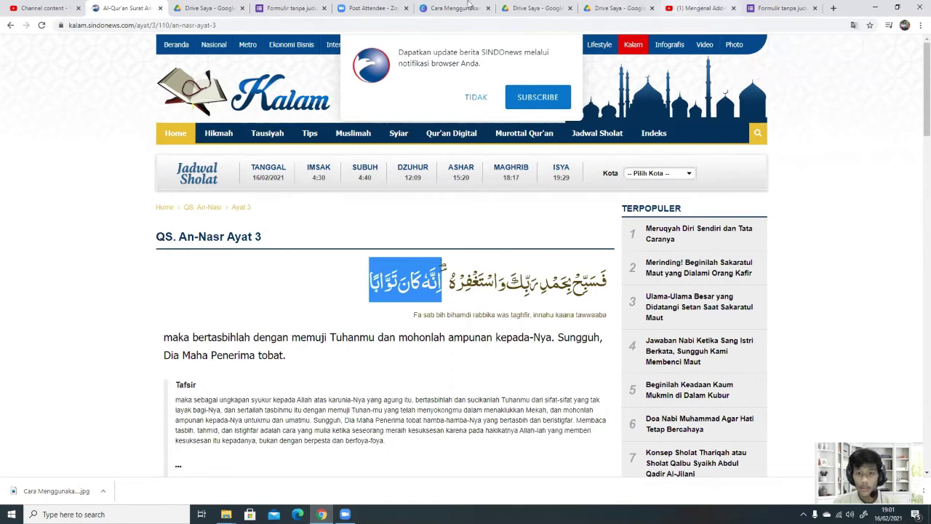
left_click(291, 8)
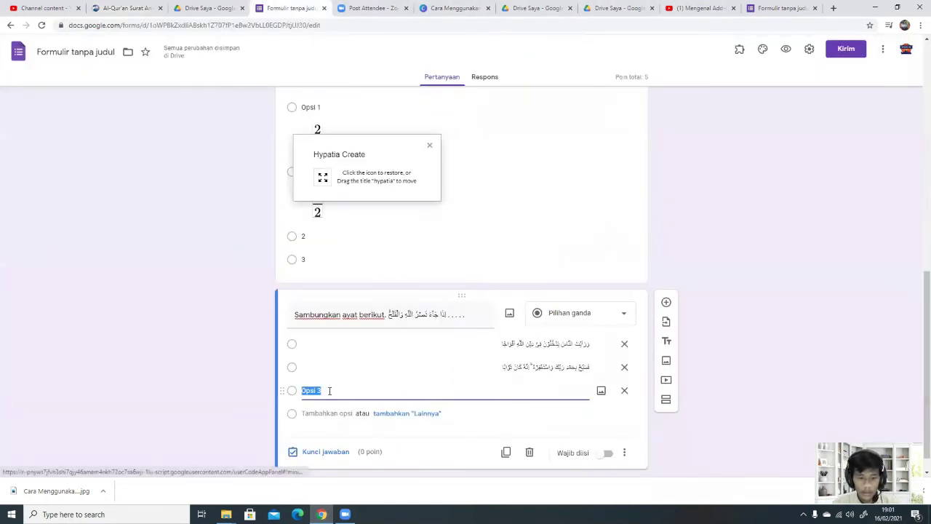
Step: Fill the third choice with verse 3's closing phrase and add a fourth with verse 2's opening words
type("إِنَّهُ كَانَ تَوَّابًا")
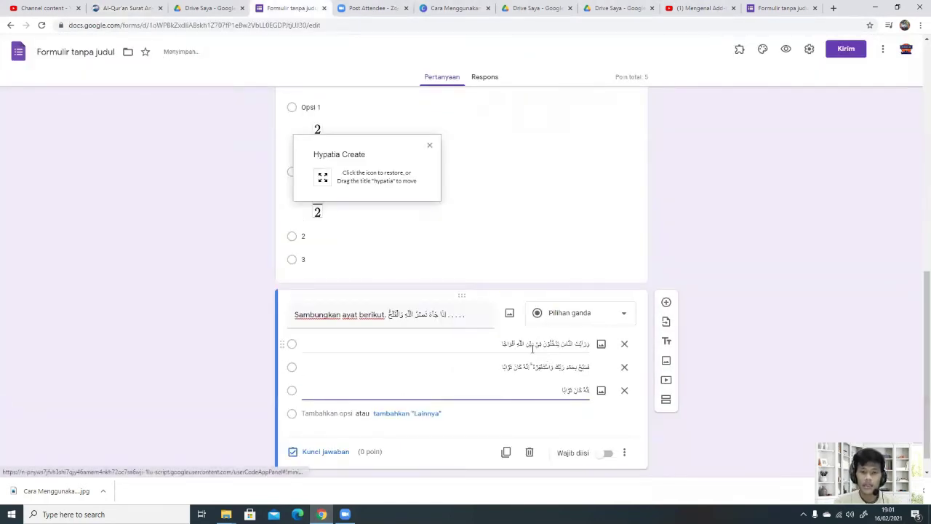
left_click(509, 342)
left_click(547, 344)
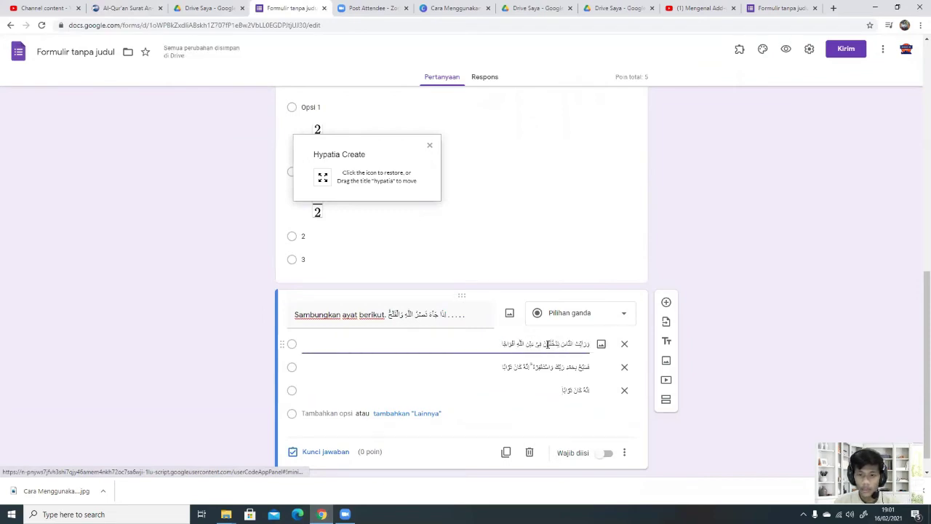
left_click_drag(541, 343, 599, 343)
left_click(521, 414)
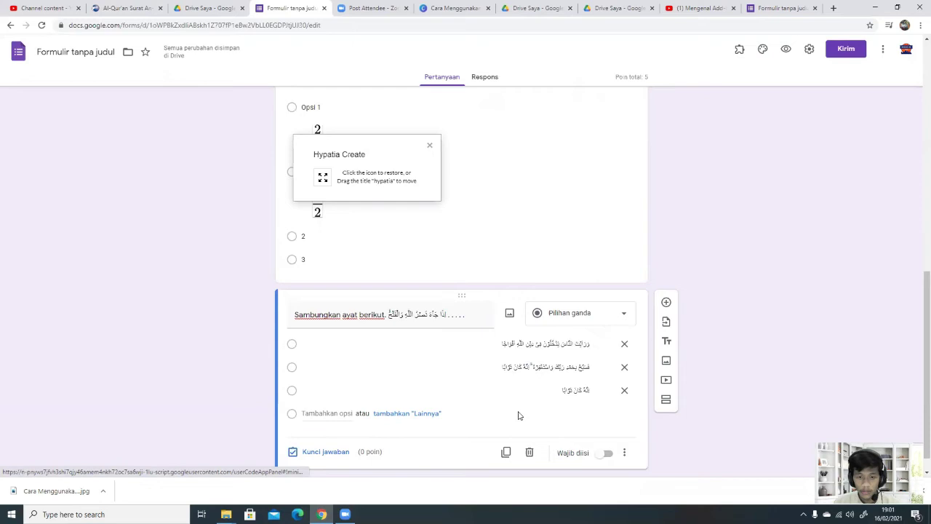
left_click(318, 417)
key("ctrl+v")
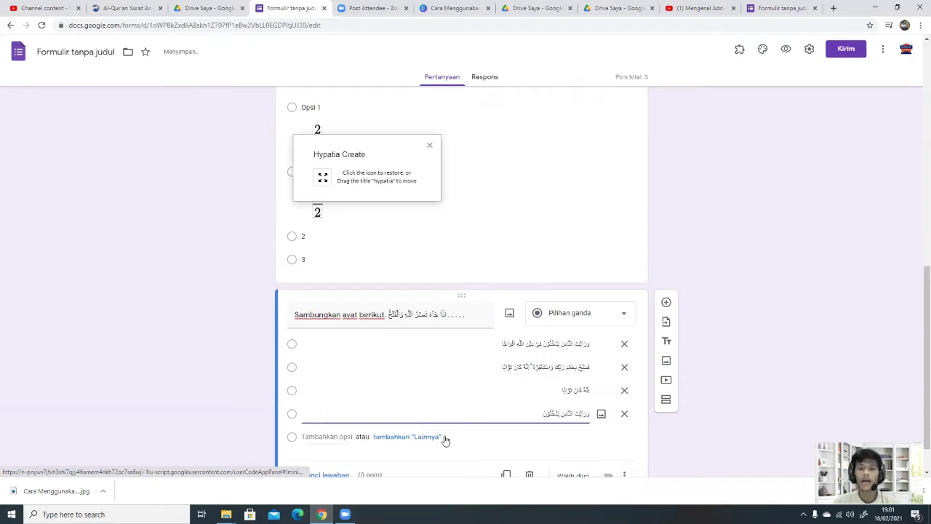
scroll(332, 421, "down", 1)
Step: Mark the first choice correct for 5 points and make the verse question required
left_click(327, 427)
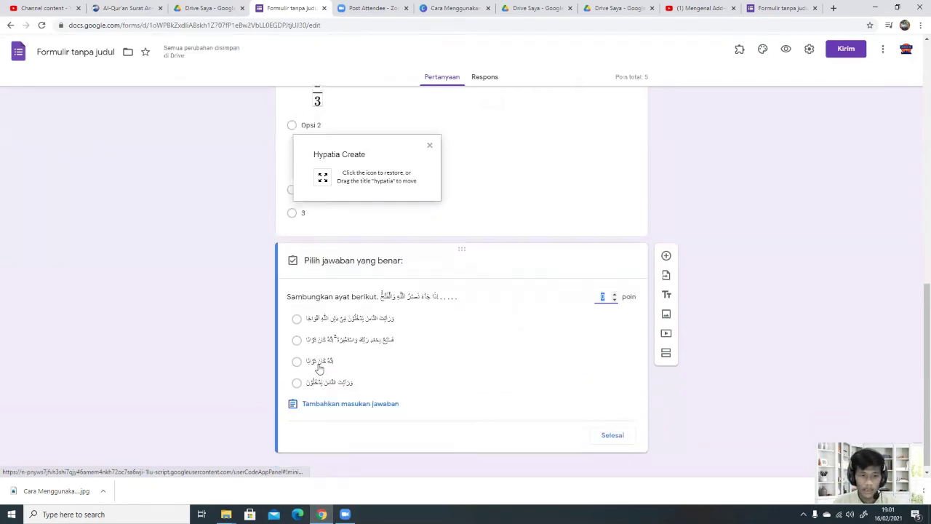
left_click(297, 318)
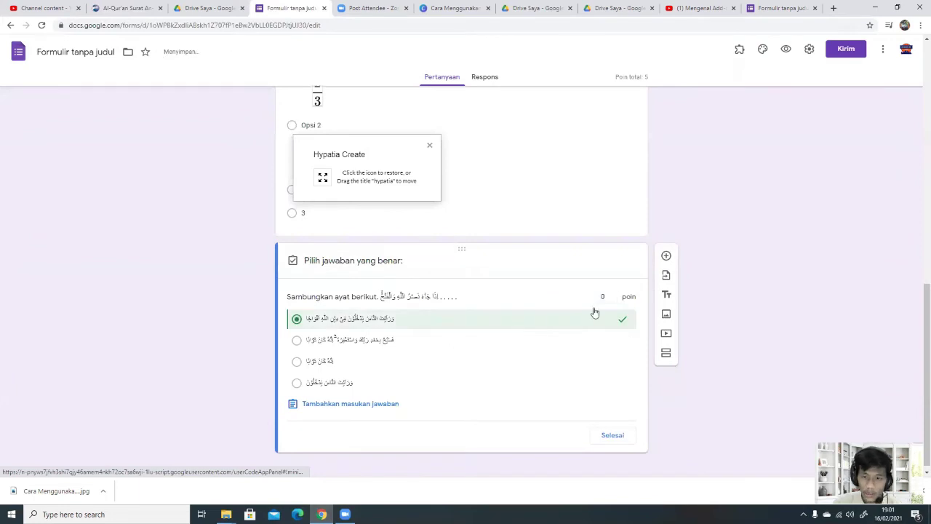
type("5")
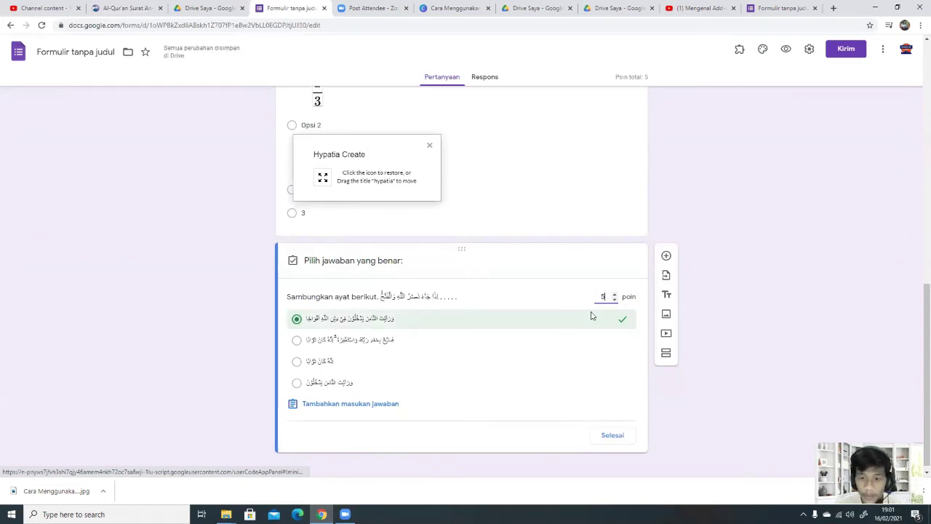
left_click(600, 437)
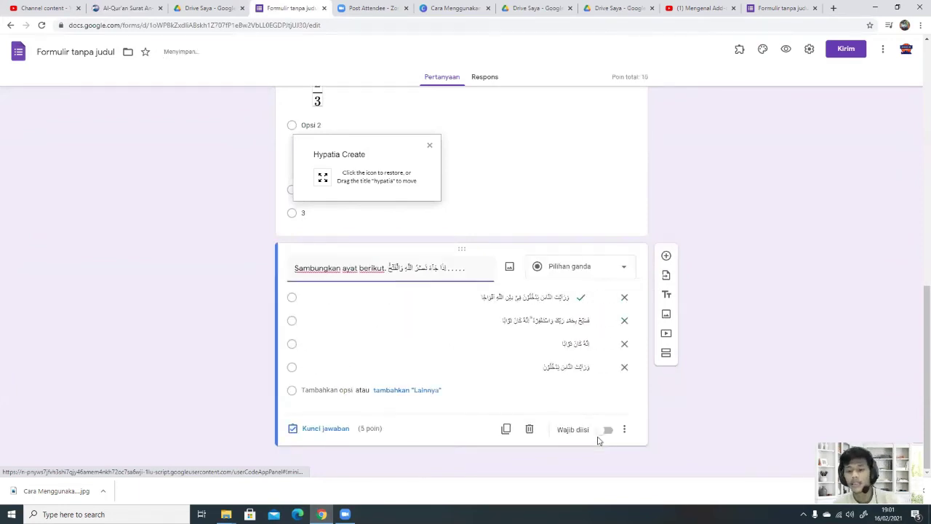
left_click(607, 430)
left_click(500, 188)
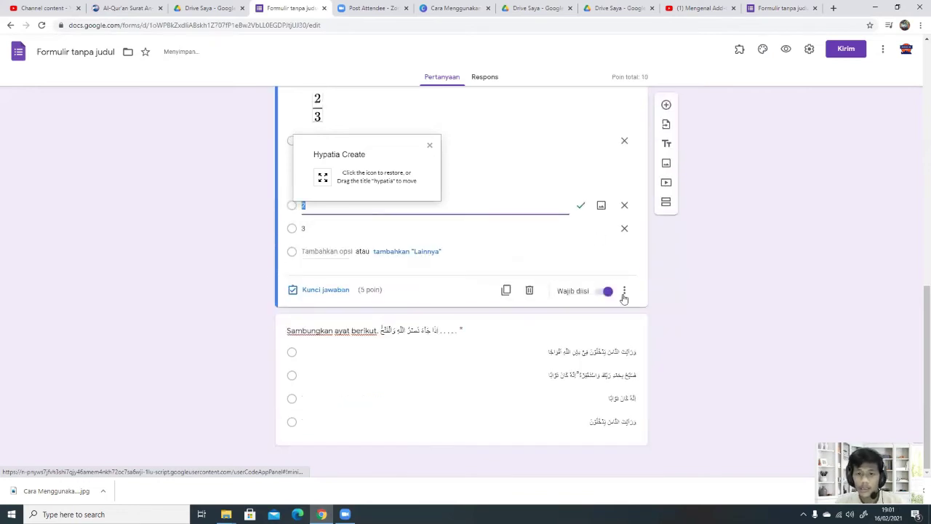
left_click(597, 420)
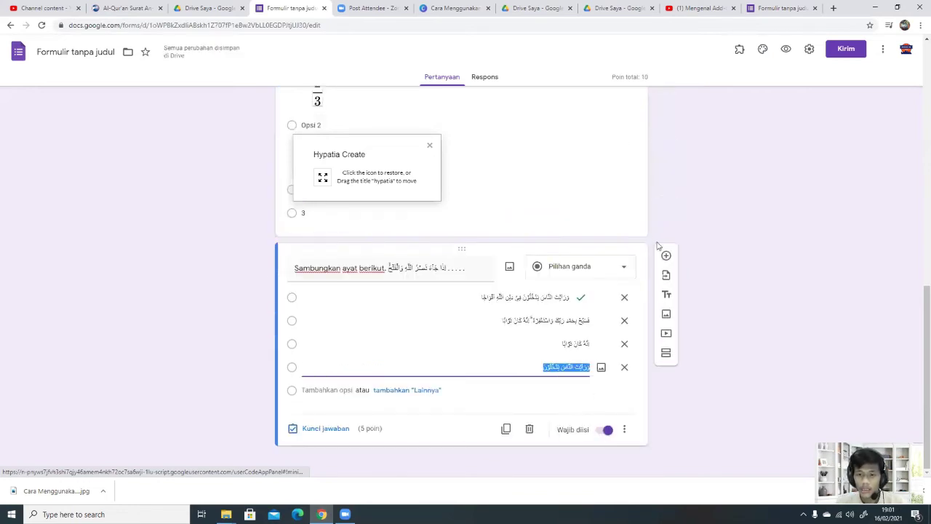
Step: Add a new section titled 'Soal Isian Singkat' after the verse question, discarding an empty question
left_click(665, 255)
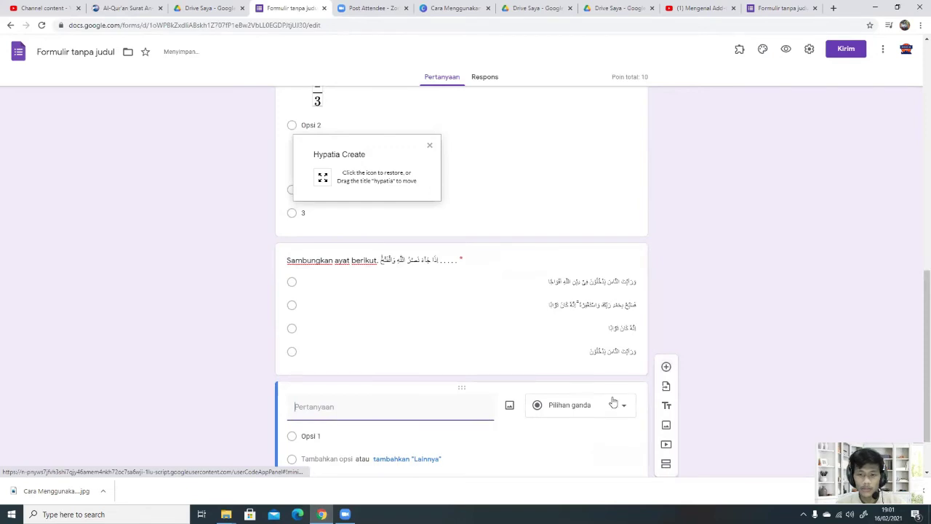
left_click(530, 429)
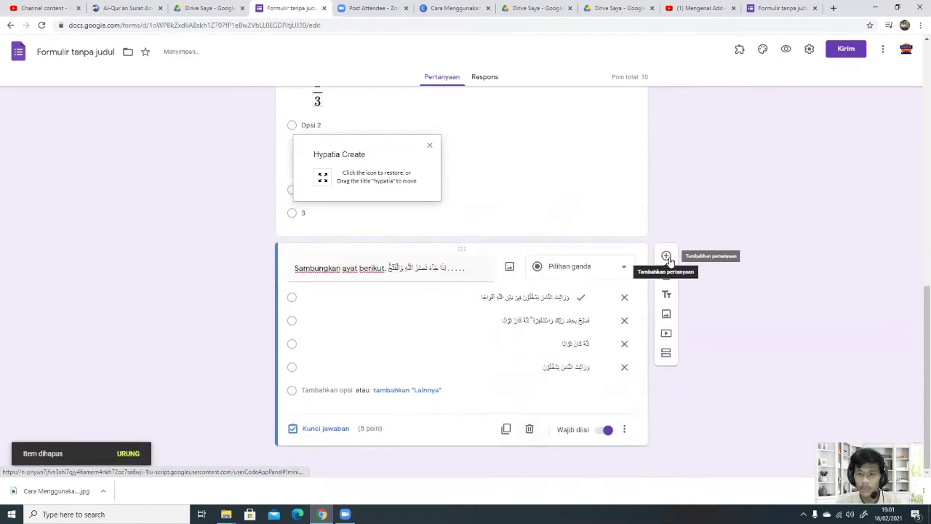
left_click(665, 353)
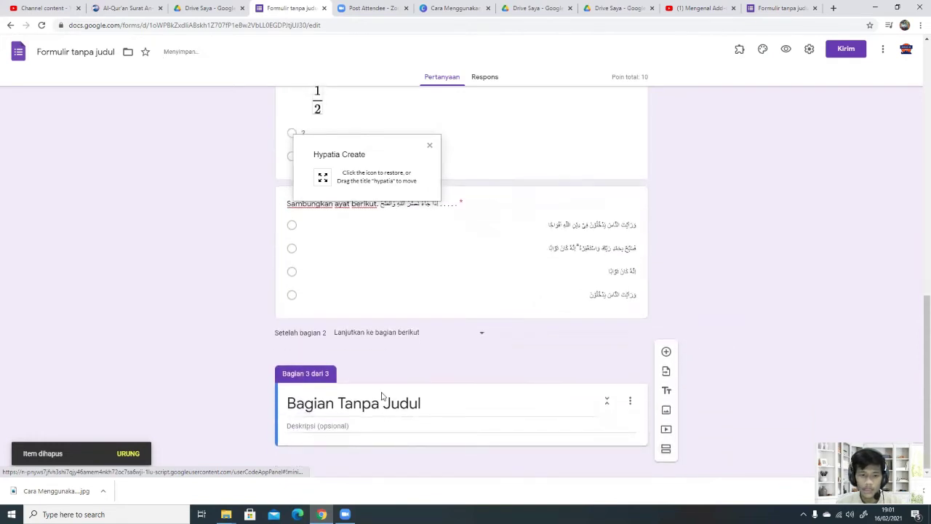
left_click(378, 415)
type("Soal I")
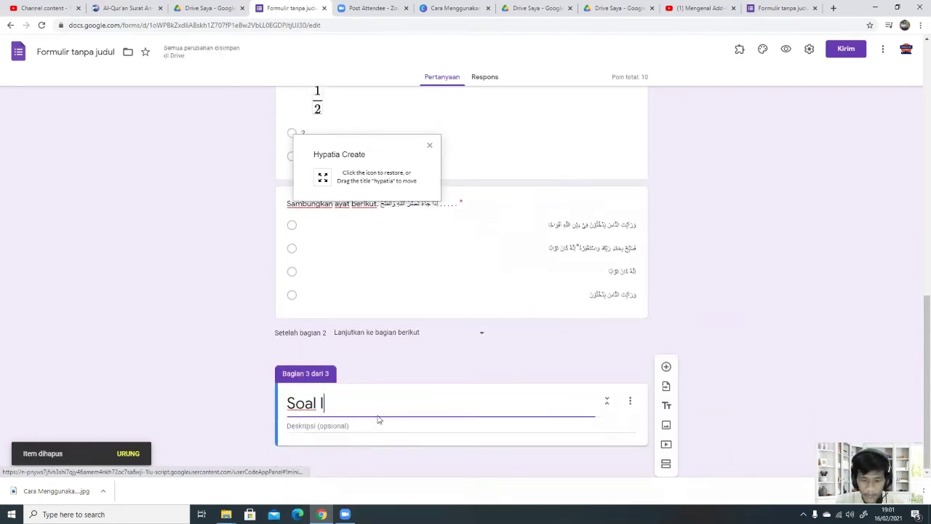
type("sian Singk")
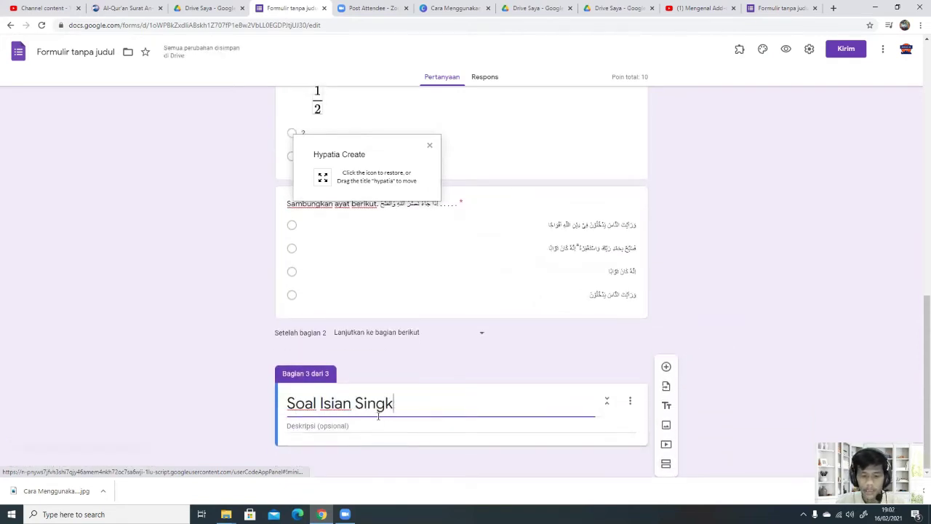
type("at")
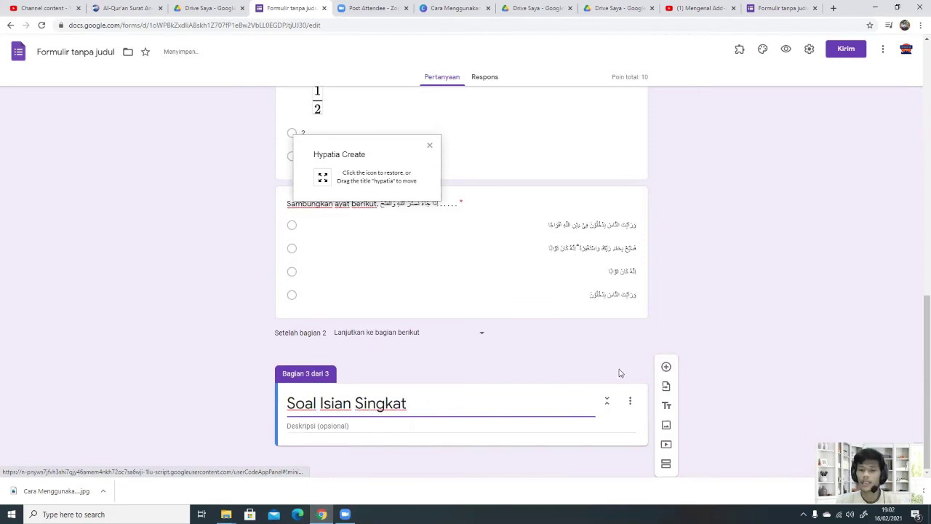
left_click(666, 367)
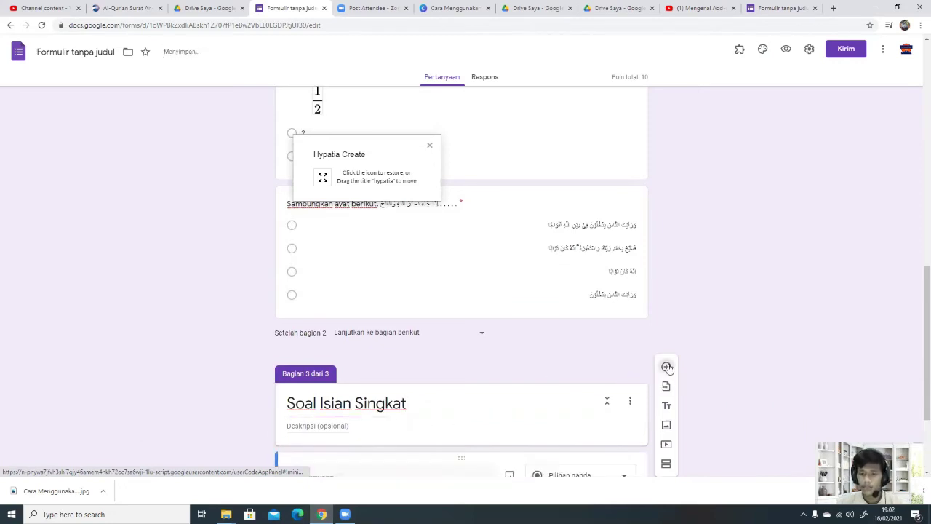
Step: Make the new question short-answer, asking 'Berapa jumlah ayat surat ad dhuha ?'
left_click(616, 385)
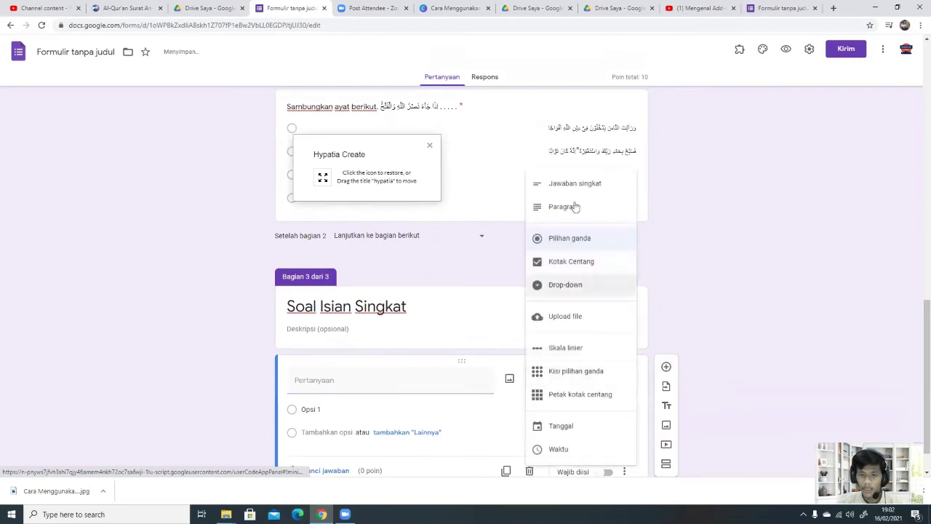
left_click(582, 184)
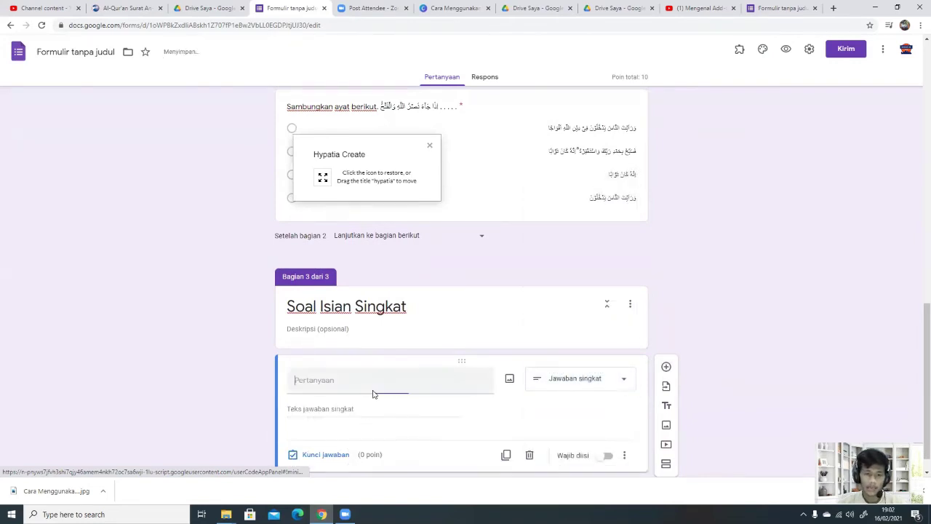
type("Berapa ju")
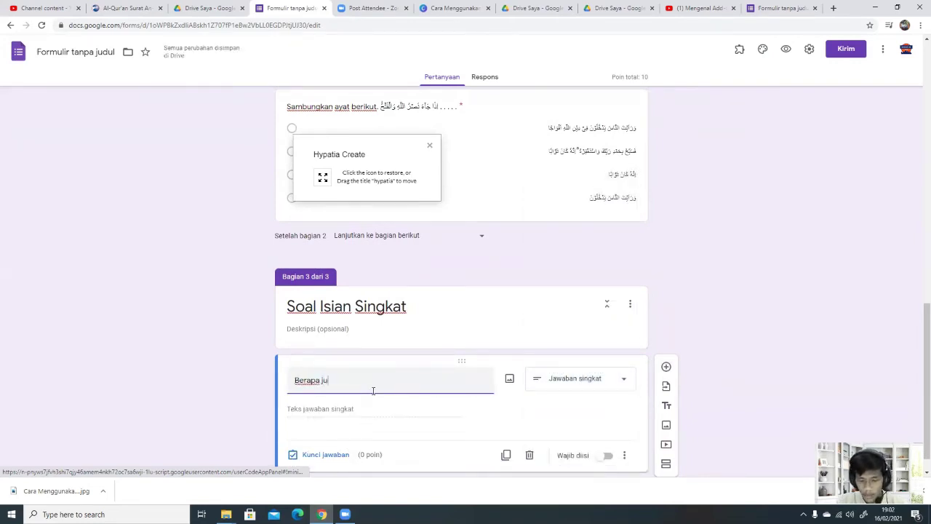
type("mlah ayat surat")
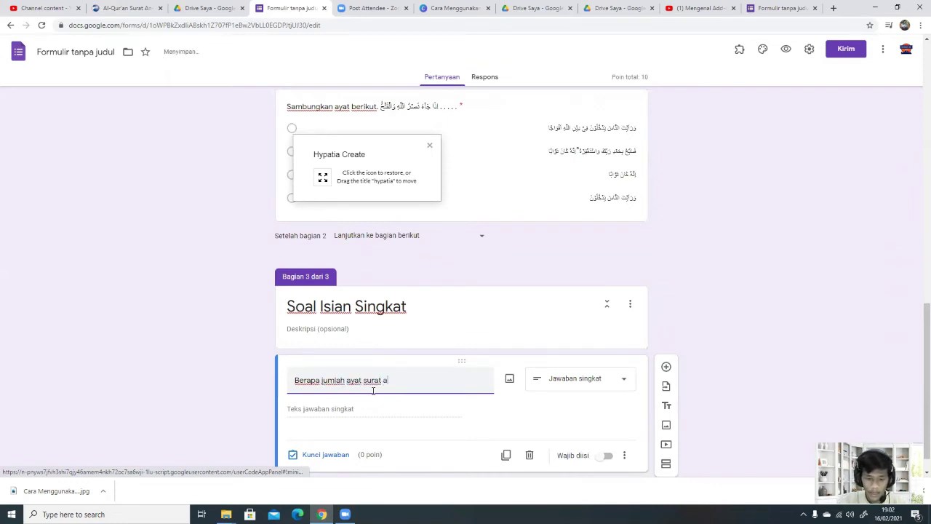
type("ad dhuha ?")
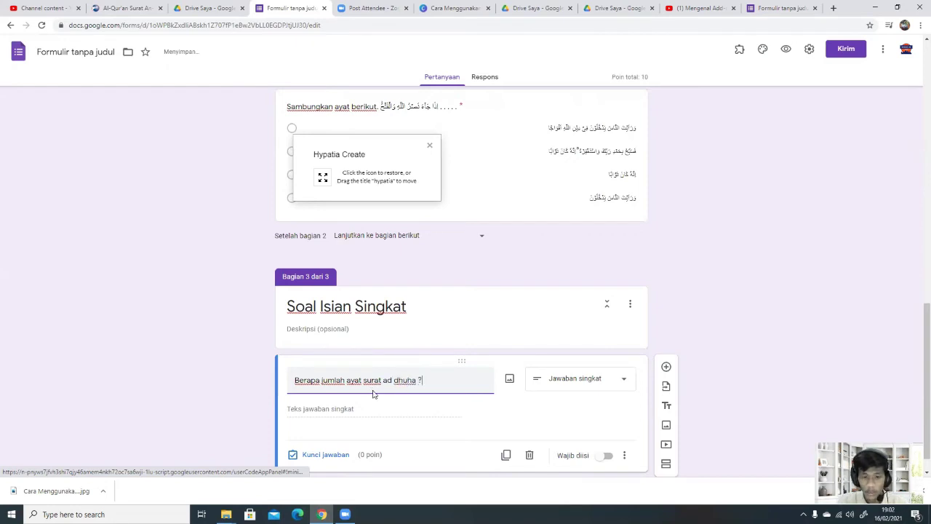
scroll(364, 414, "down", 1)
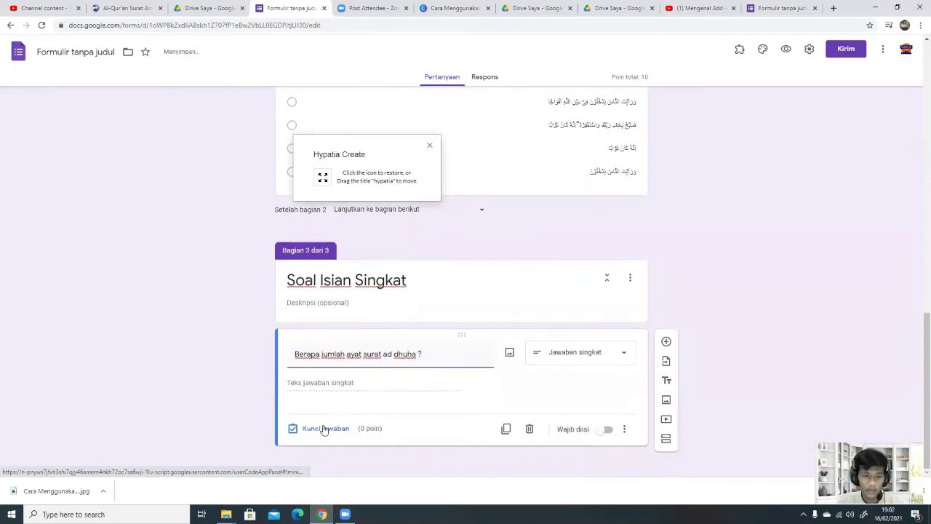
Step: Give the 'ad dhuha' short-answer question 5 points in its answer key and start a correct-answer entry
left_click(324, 428)
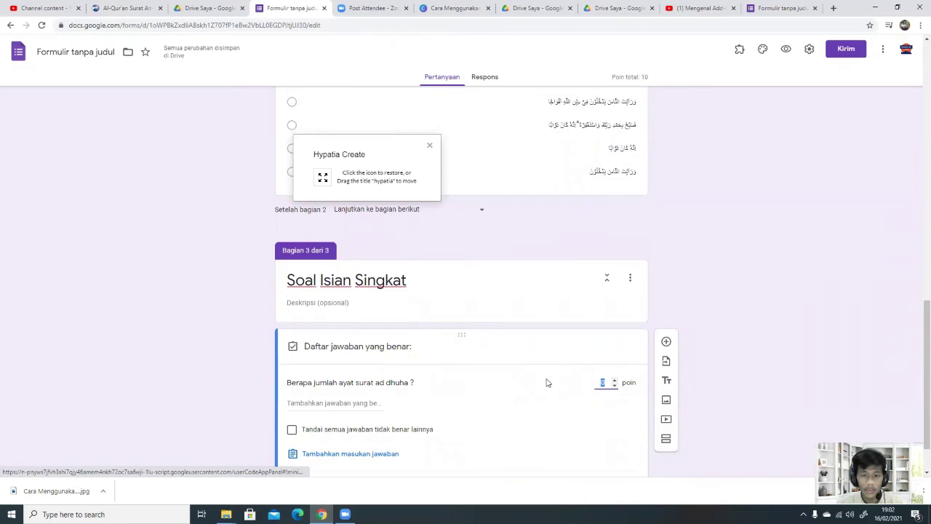
scroll(410, 426, "down", 2)
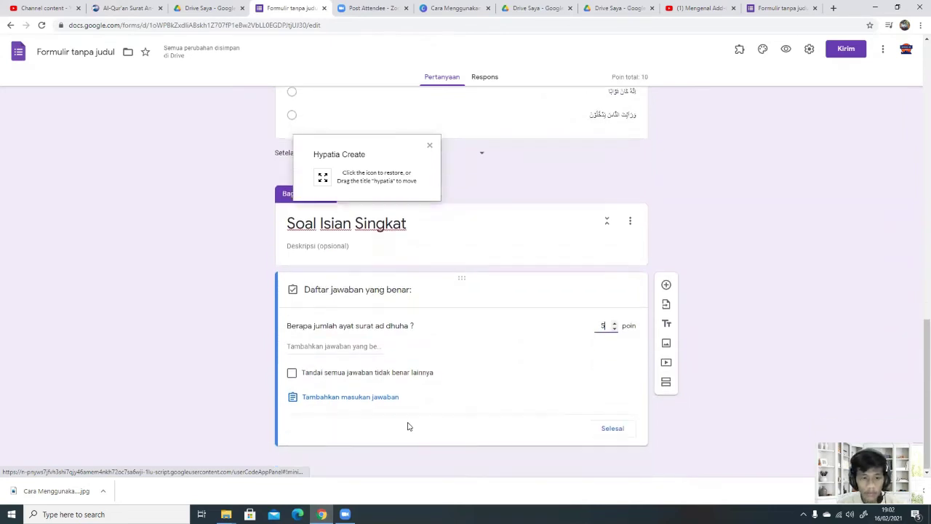
left_click(358, 350)
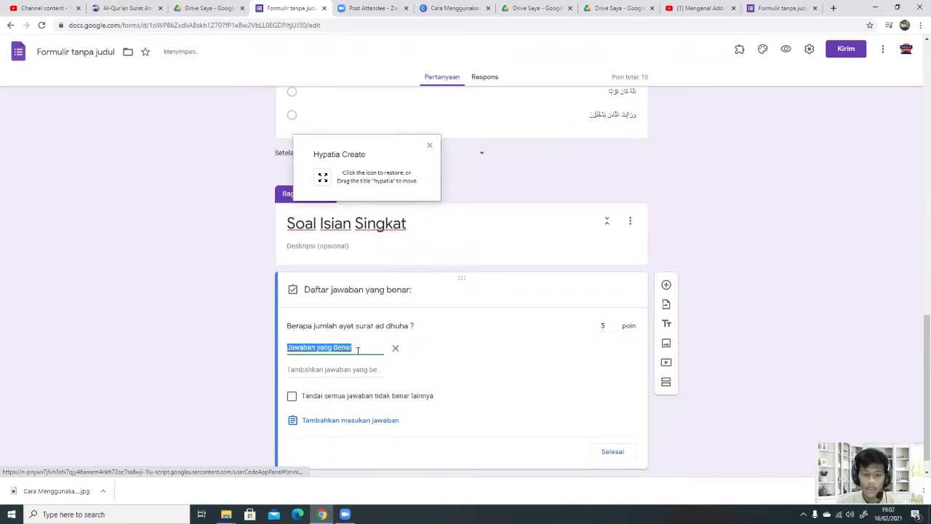
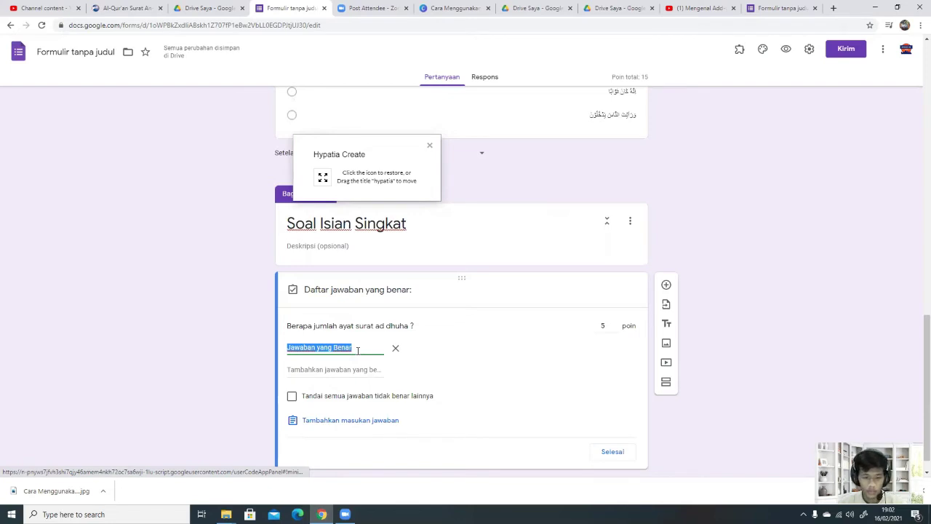
Step: Enter 10 as the correct answer for the ad dhuha question
type("10")
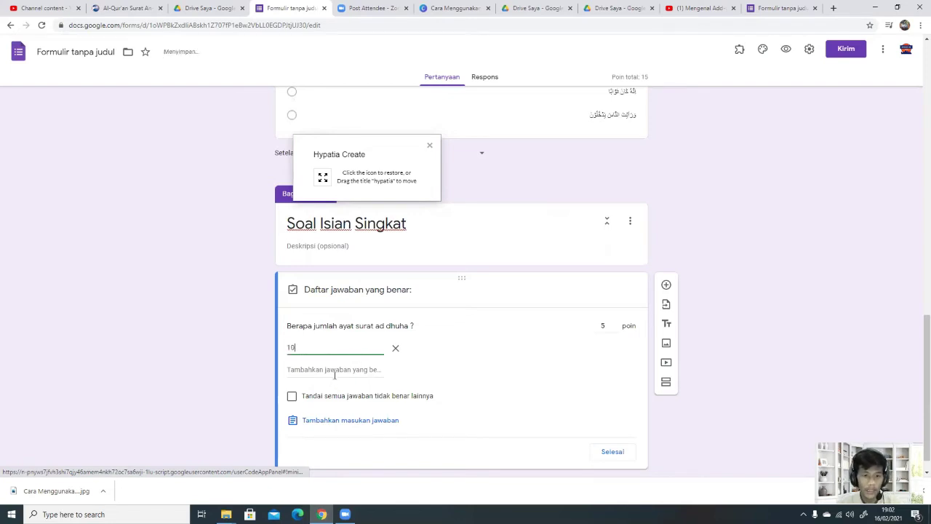
left_click(291, 397)
left_click(291, 398)
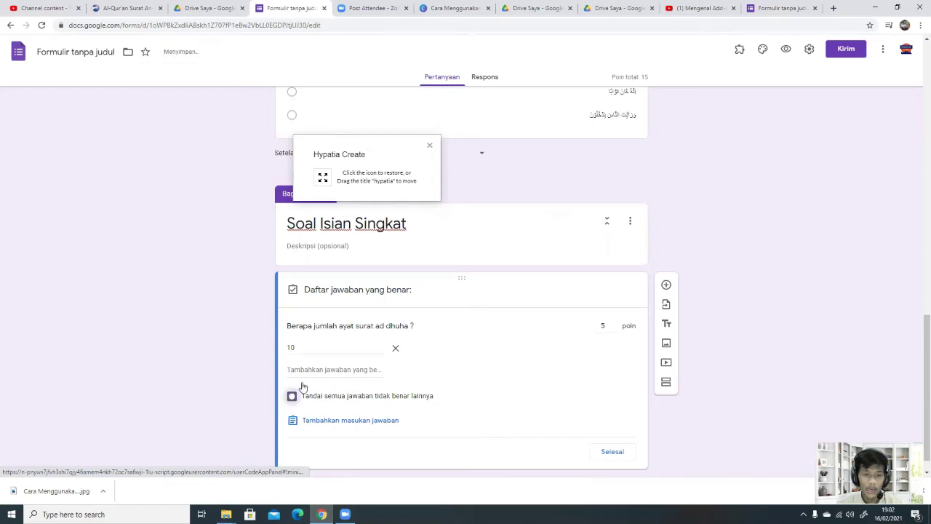
left_click(603, 451)
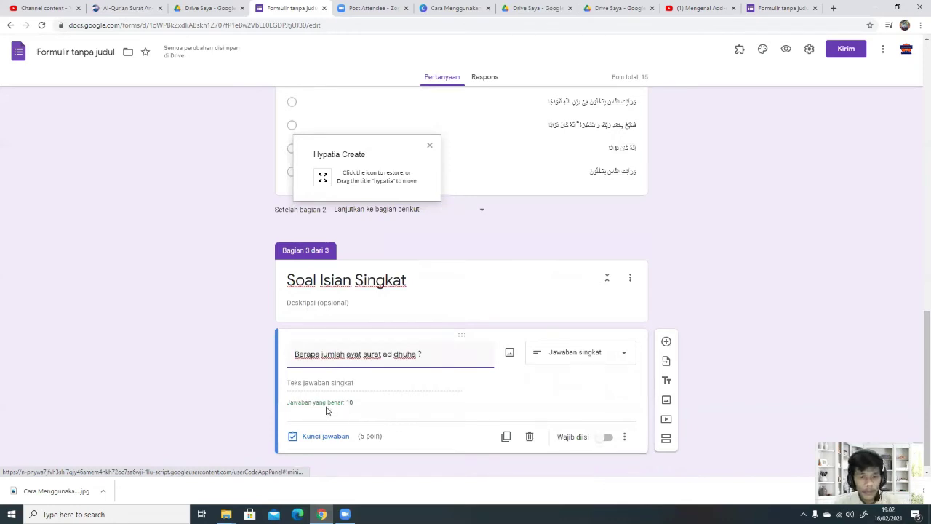
Step: Add 'sepuluh' and 'Sepuluh' as further accepted answers and close the answer key
left_click(325, 436)
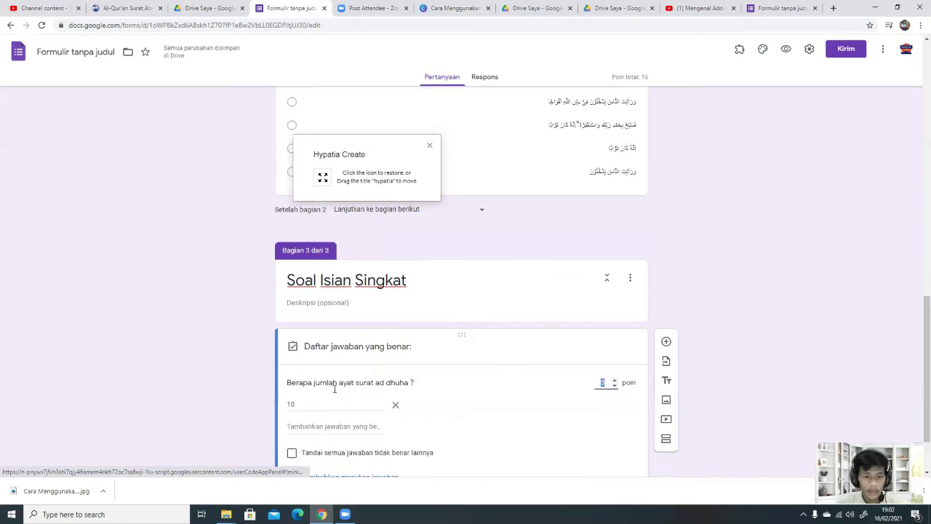
left_click(326, 425)
type("sepuluh")
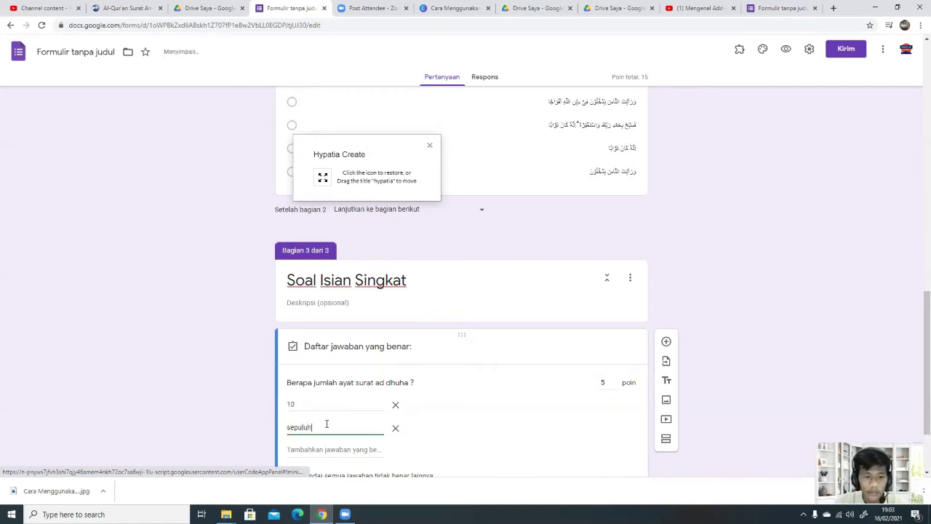
scroll(349, 469, "down", 2)
left_click(366, 352)
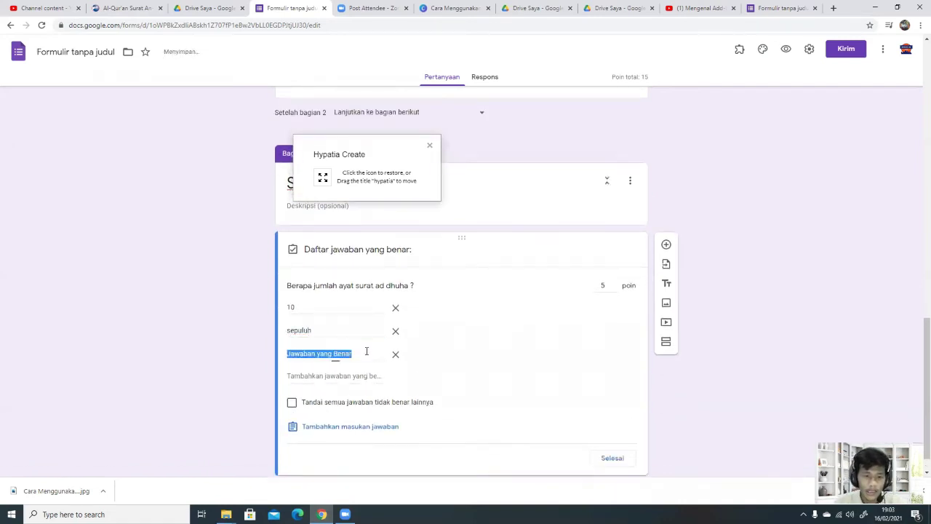
type("Sepul")
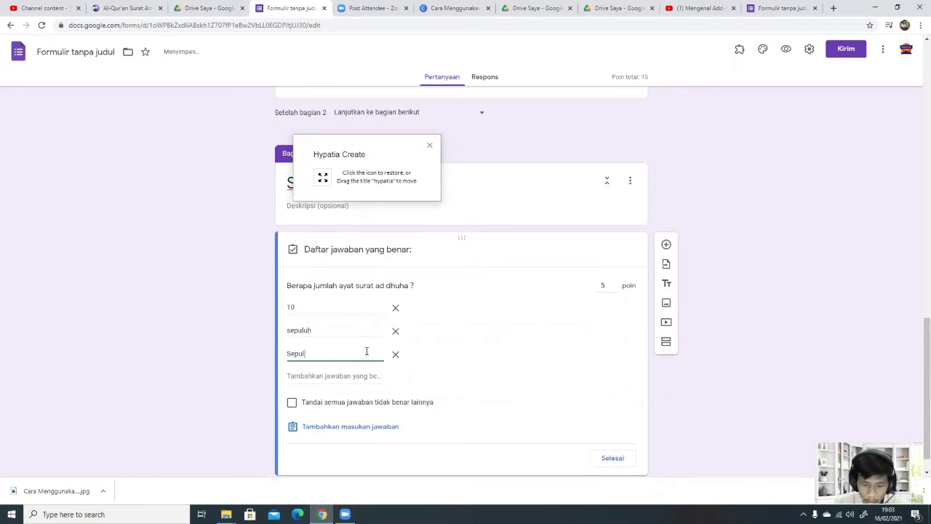
type("uh")
scroll(395, 386, "down", 1)
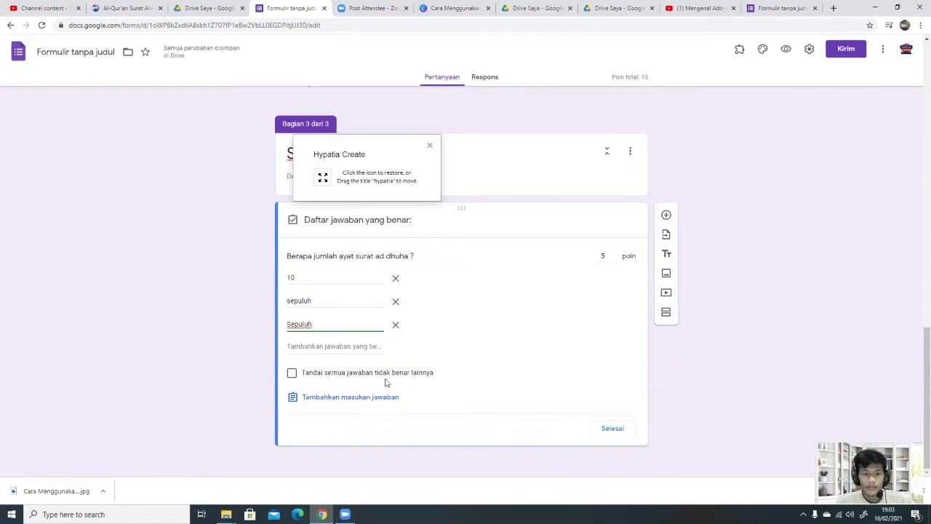
left_click(613, 428)
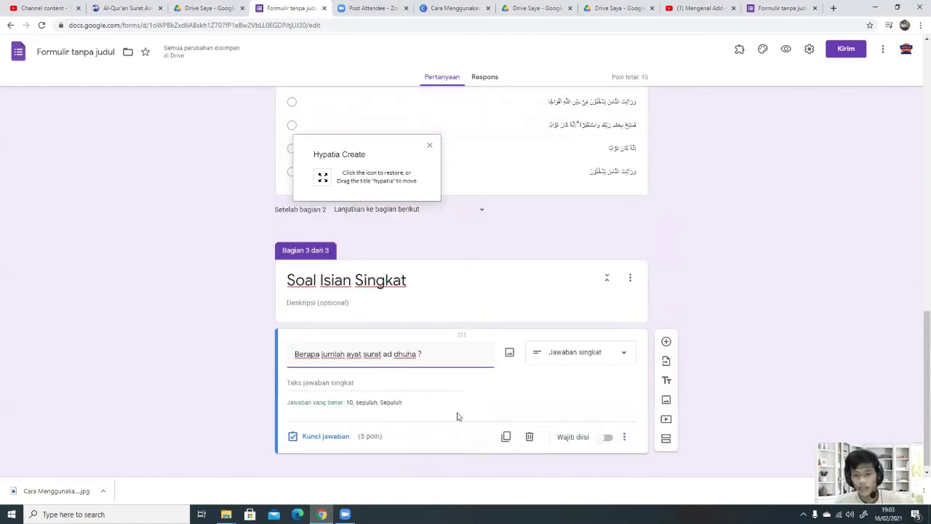
Step: Make the ad dhuha question required, then add section 4 'Soal Menjoodohkan' with a new question
left_click(606, 437)
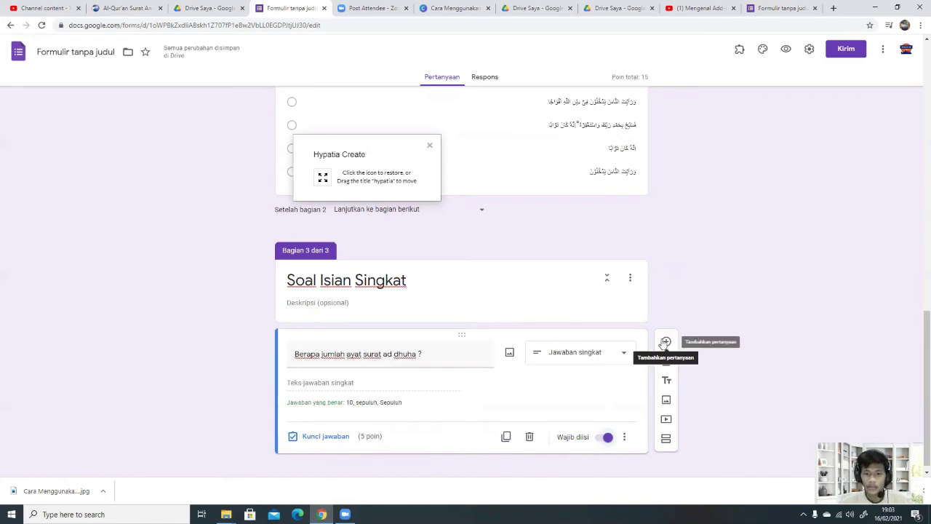
left_click(665, 438)
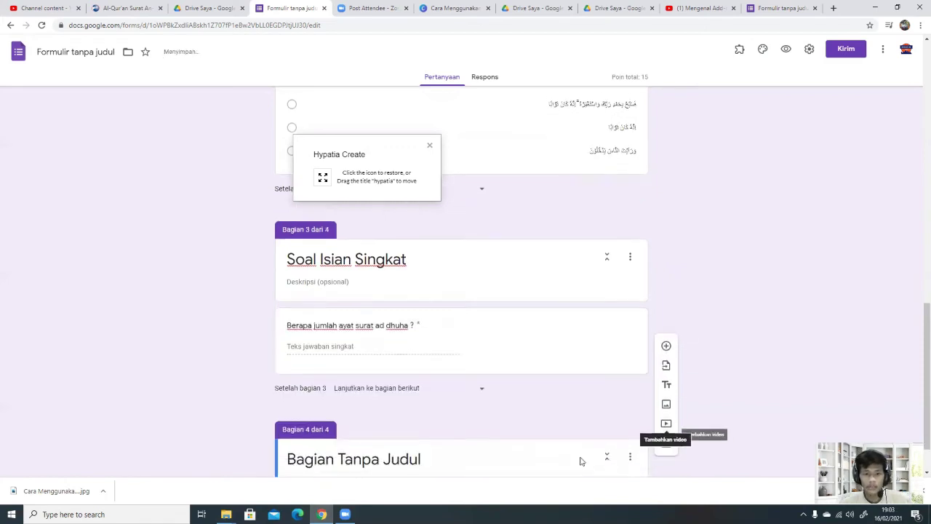
type("So")
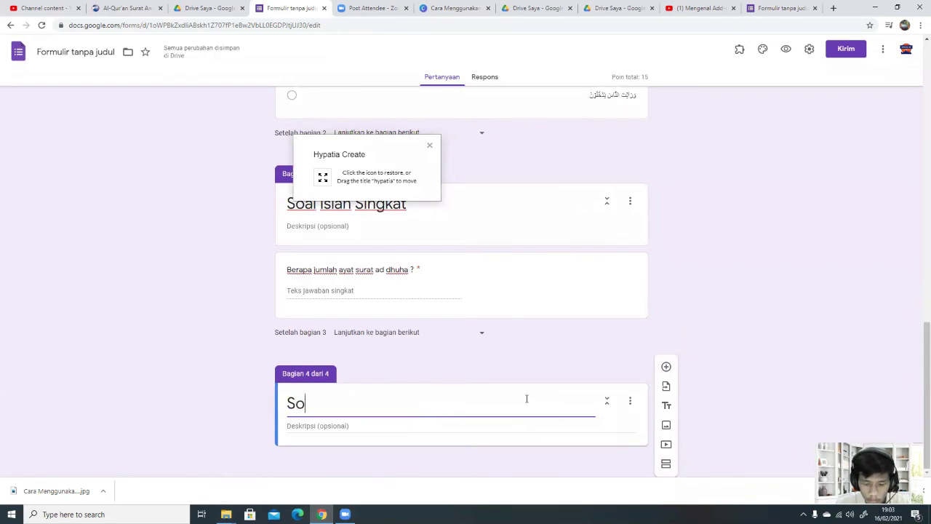
type("al Menjoodohkan")
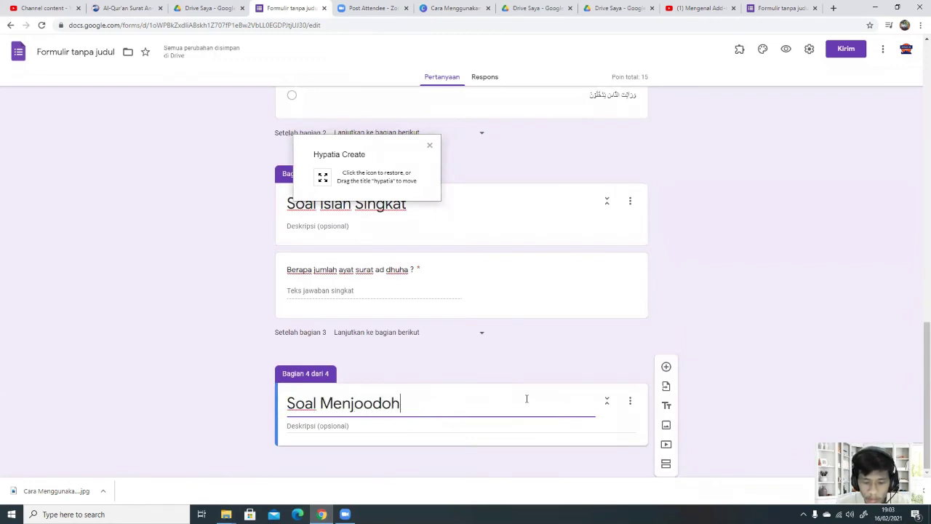
left_click(664, 366)
left_click(580, 386)
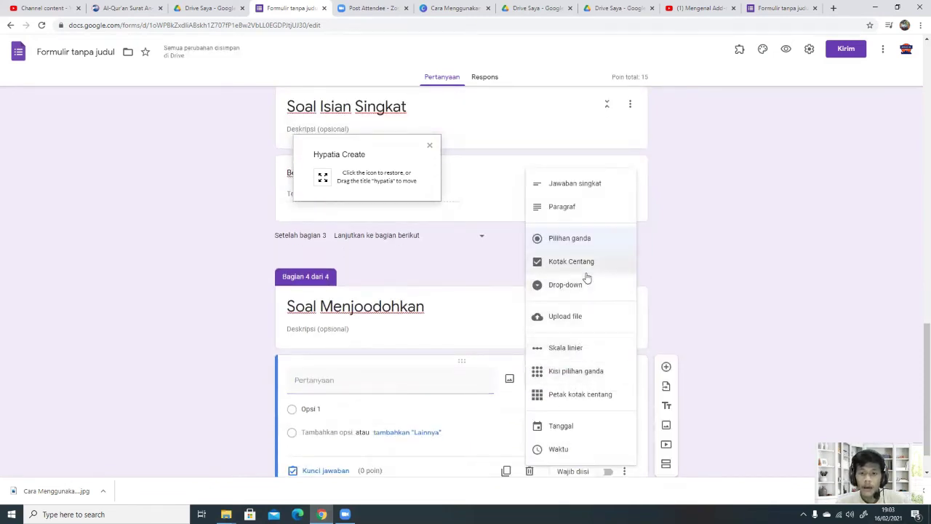
Step: Turn the new question into a multiple-choice grid titled 'Jodohkan soal berikut' with row 1 + 1
left_click(582, 375)
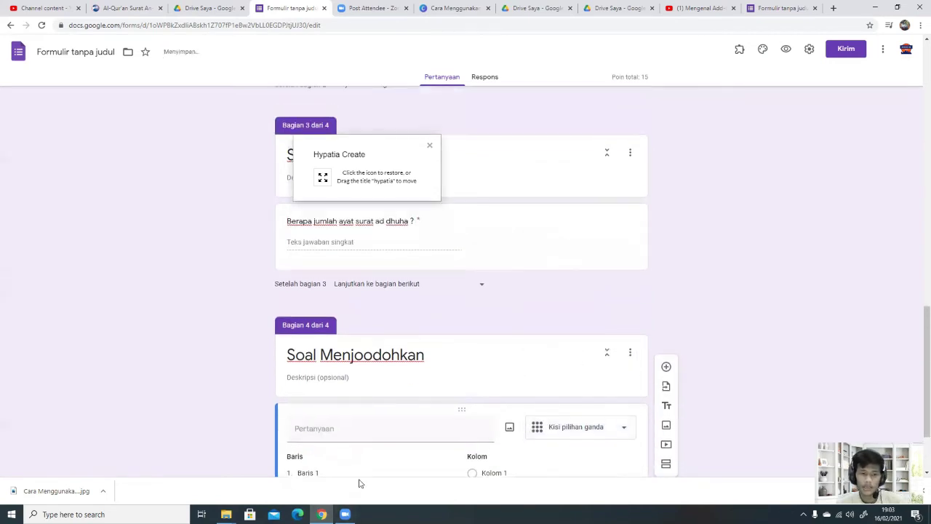
scroll(356, 439, "down", 2)
left_click(377, 342)
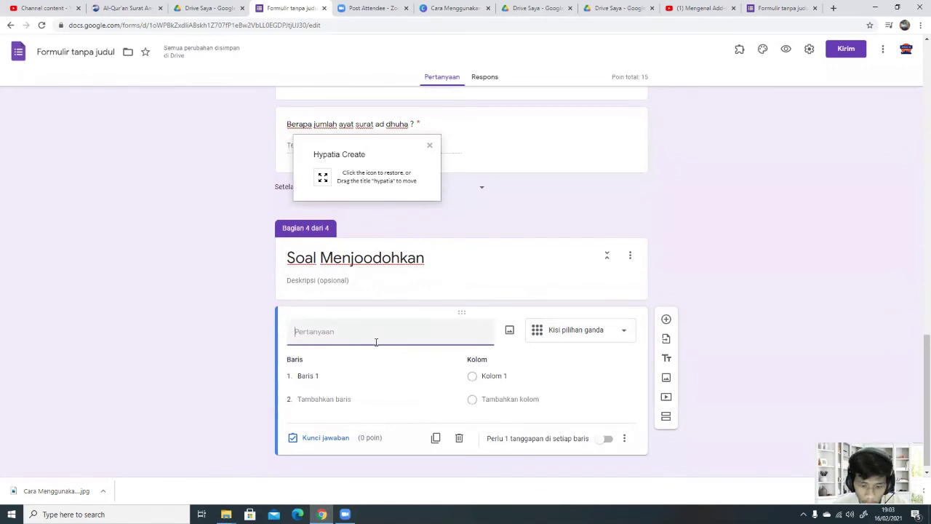
type("Jodohkan soal berikut")
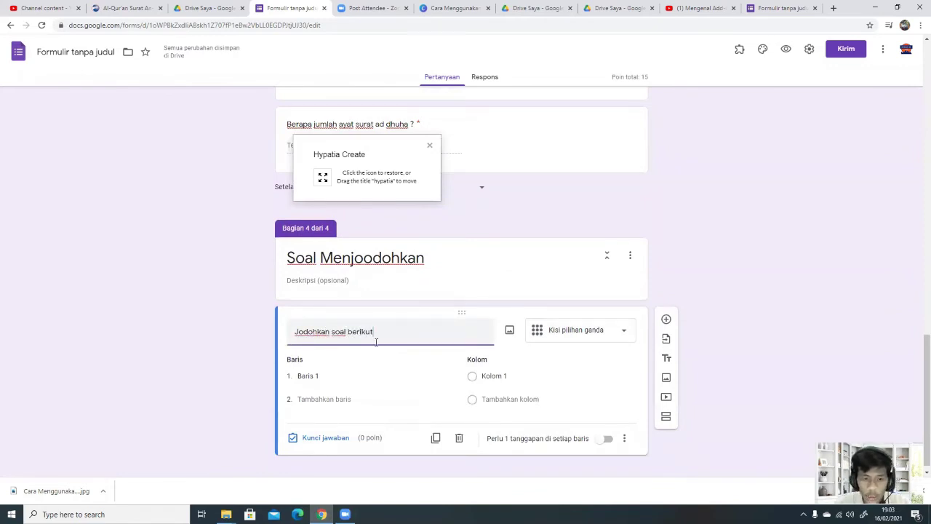
left_click(329, 375)
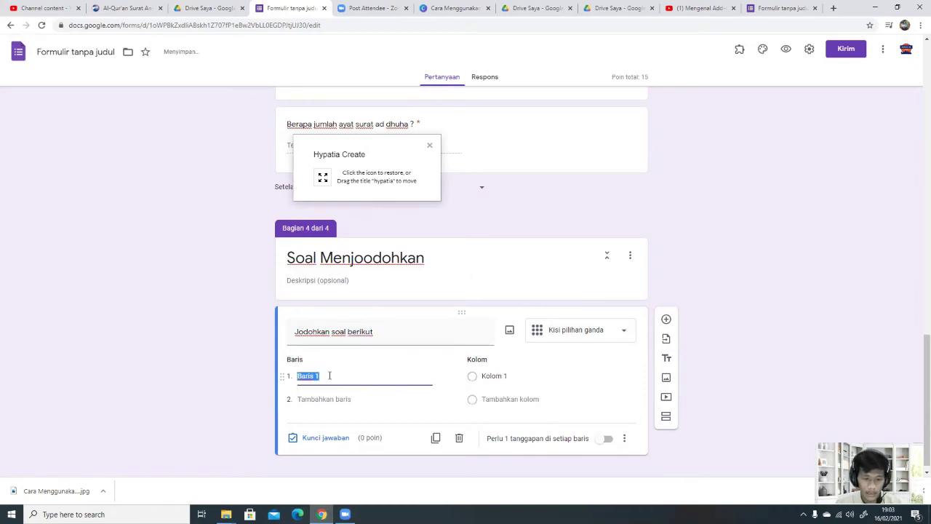
type("1 + 1")
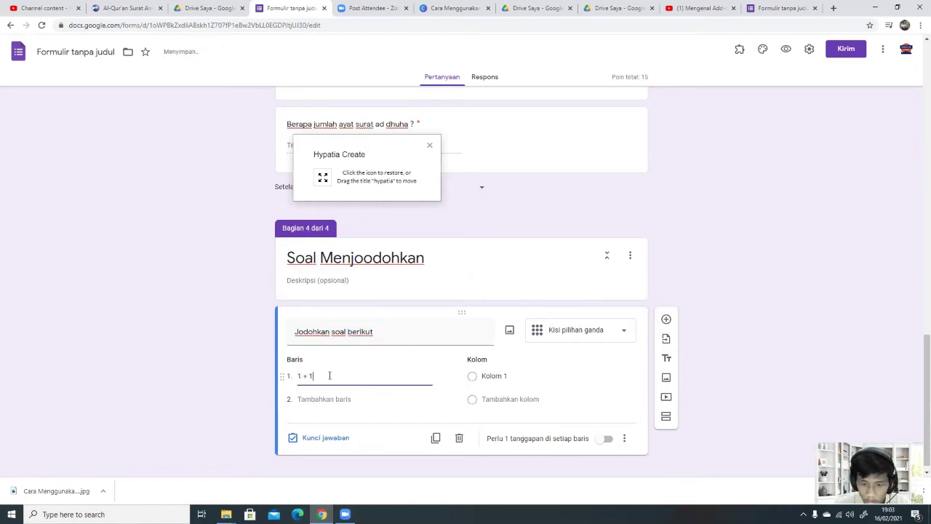
Step: Add grid columns 2 and 4 and a second row for the subtraction item
scroll(417, 367, "up", 1)
left_click(493, 446)
type("2")
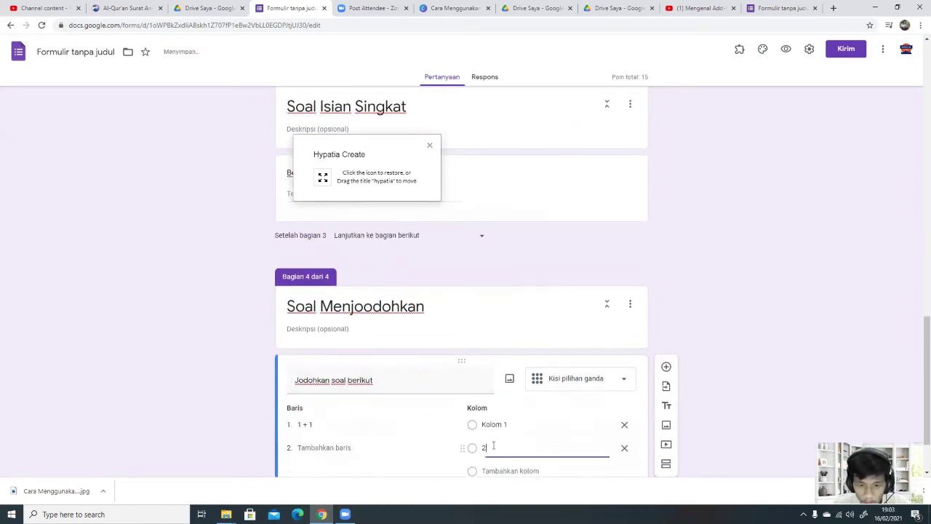
left_click(509, 427)
type("4")
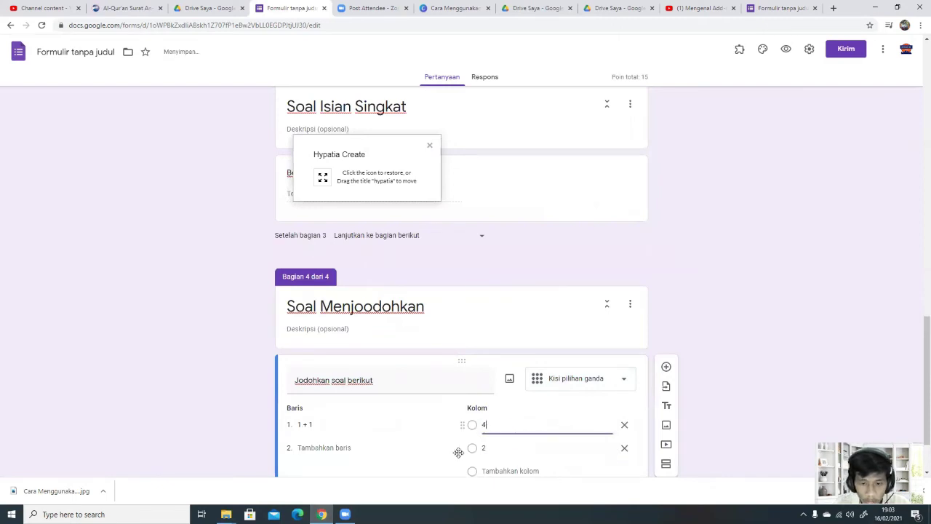
left_click(342, 447)
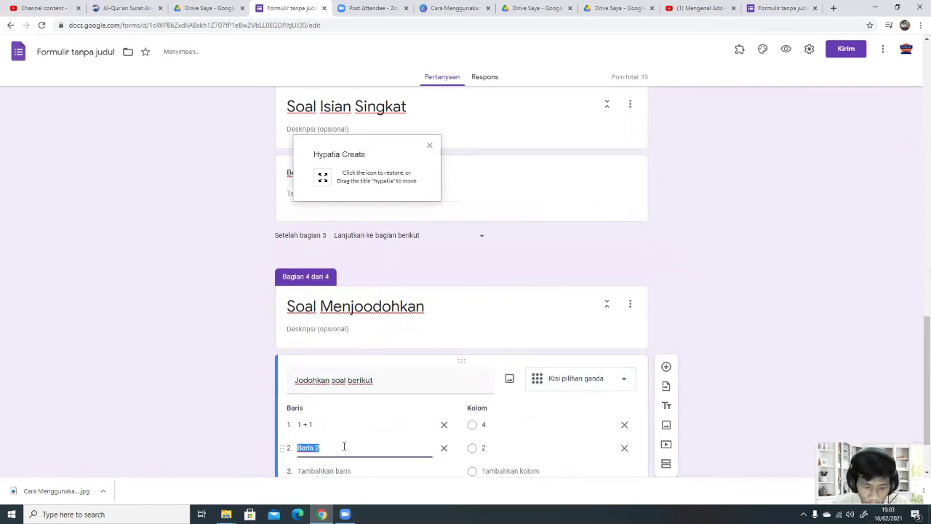
type("3-1")
Step: Correct the grid's column labels so the first column reads 2
scroll(440, 451, "down", 1)
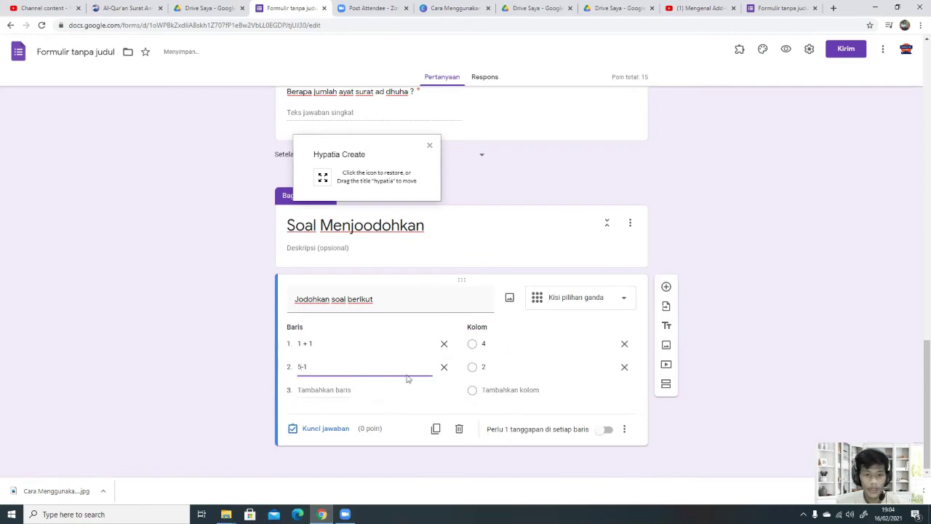
left_click(480, 346)
double_click(483, 345)
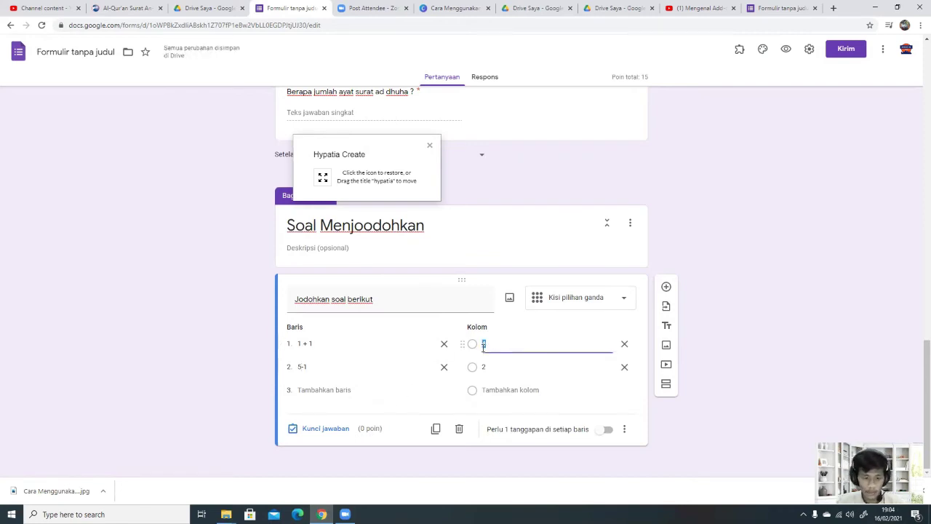
key("BackSpace")
double_click(485, 368)
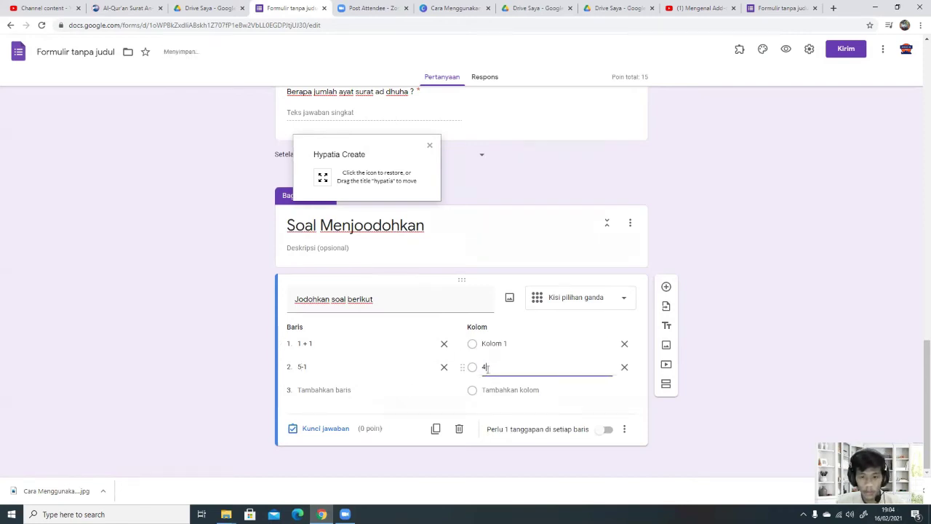
left_click(484, 344)
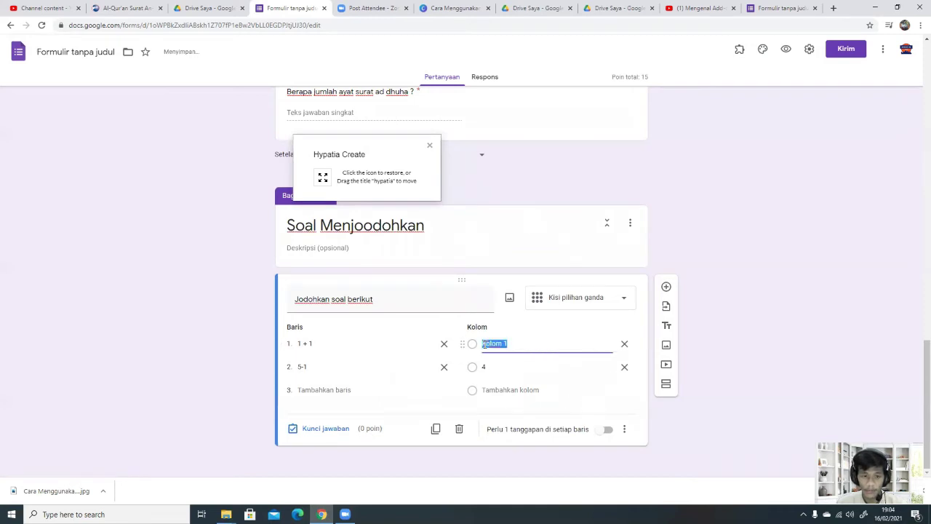
type("2")
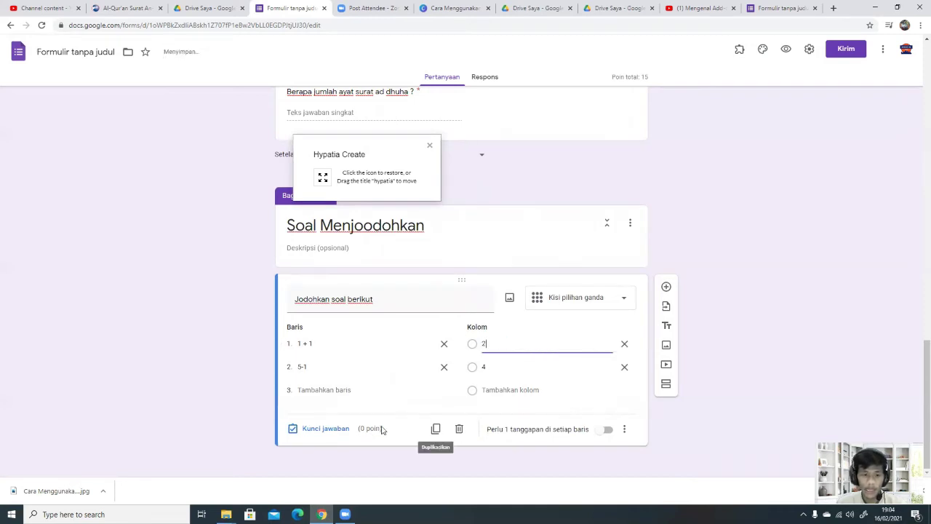
left_click(325, 429)
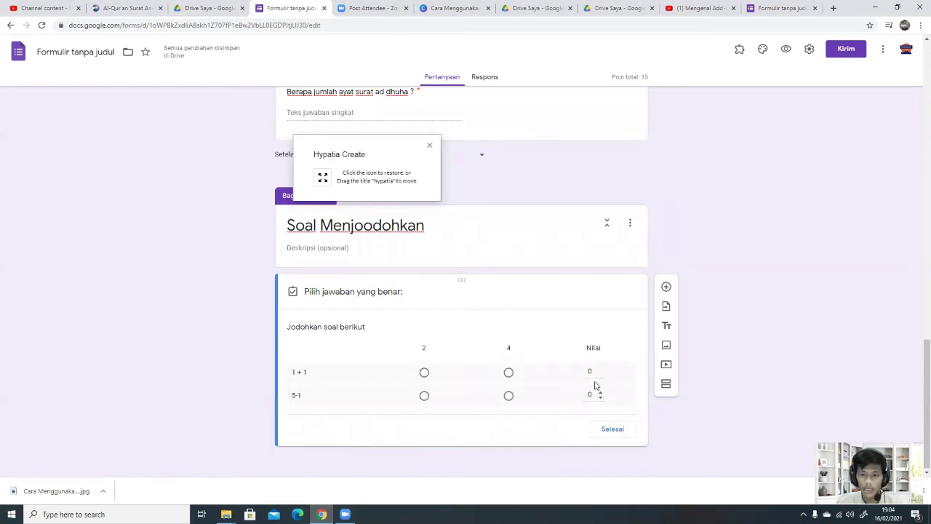
Step: Reorder the grid column labels so they read 2 then 4
left_click(605, 431)
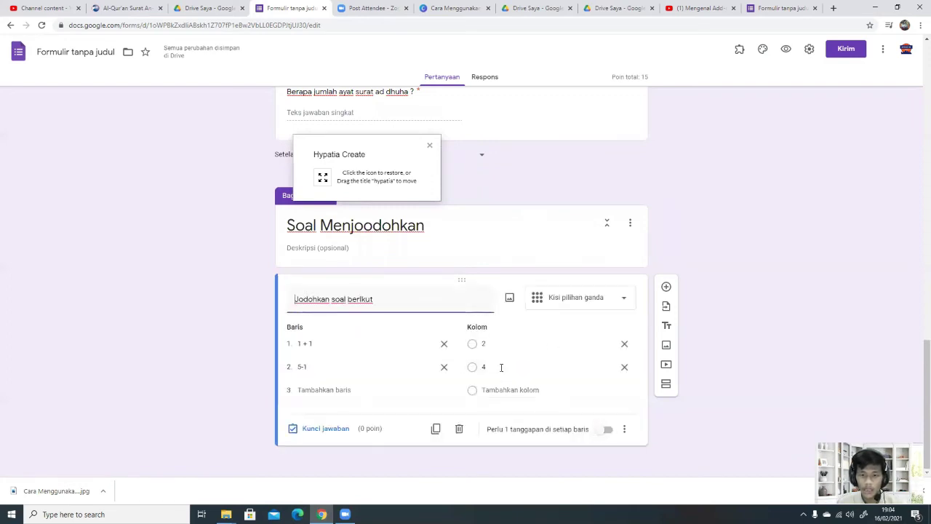
left_click(483, 343)
key("ctrl+x")
left_click(487, 366)
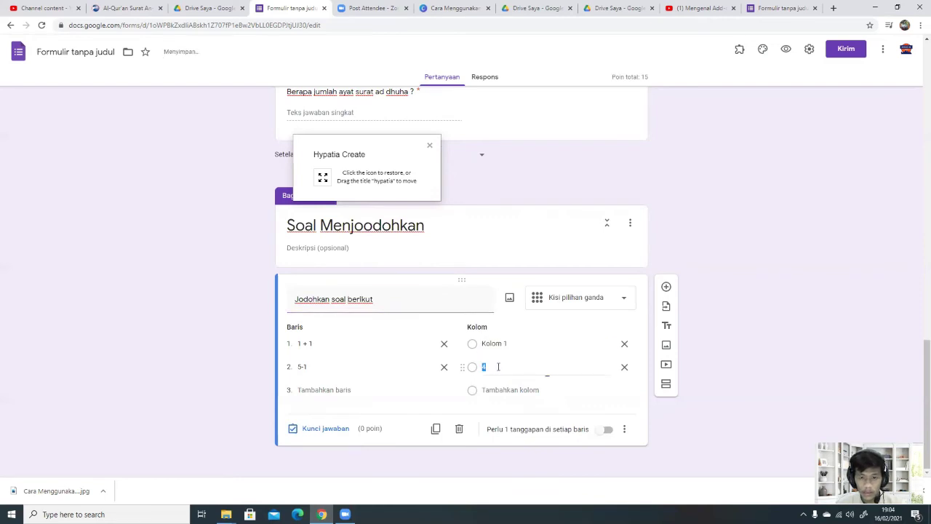
key("ctrl+v")
left_click(507, 342)
type("4")
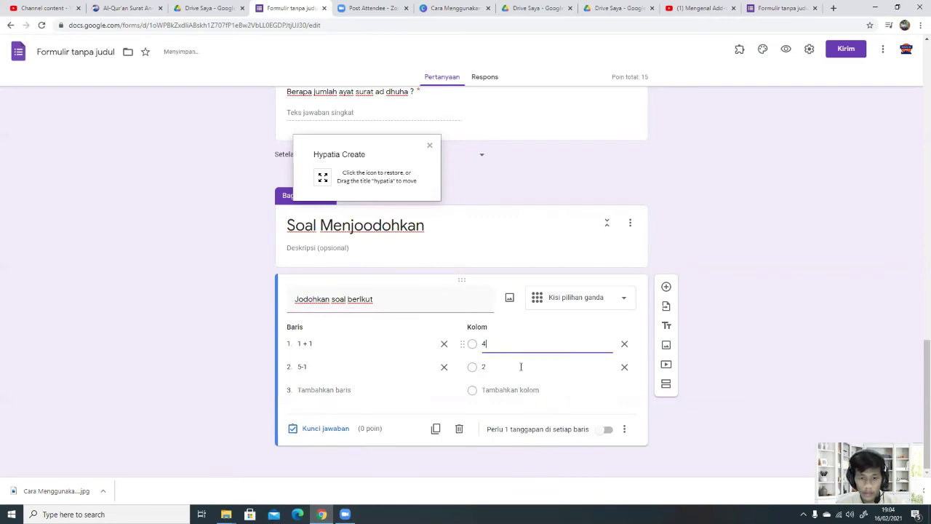
Step: Key 1 + 1 → 2 and 5-1 → 4 for 10 points, and require every row
left_click(334, 429)
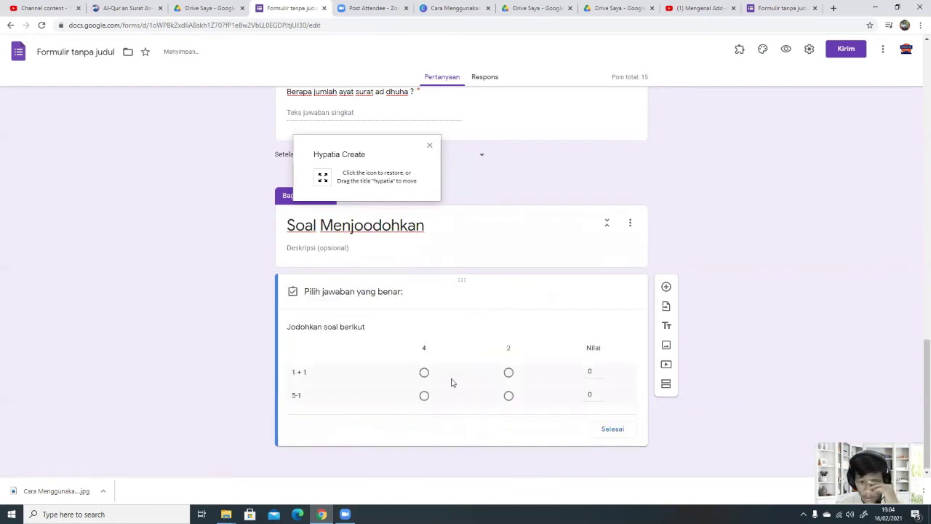
left_click(509, 372)
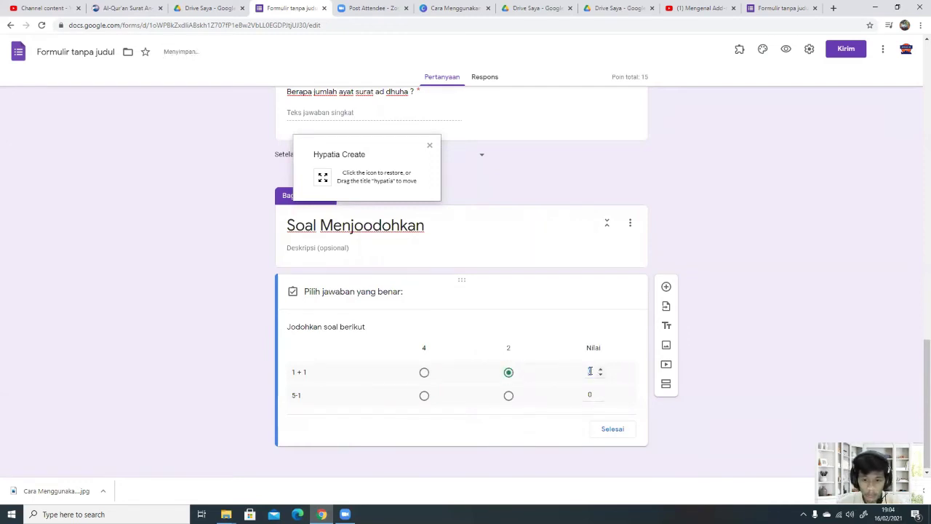
type("5")
left_click(424, 395)
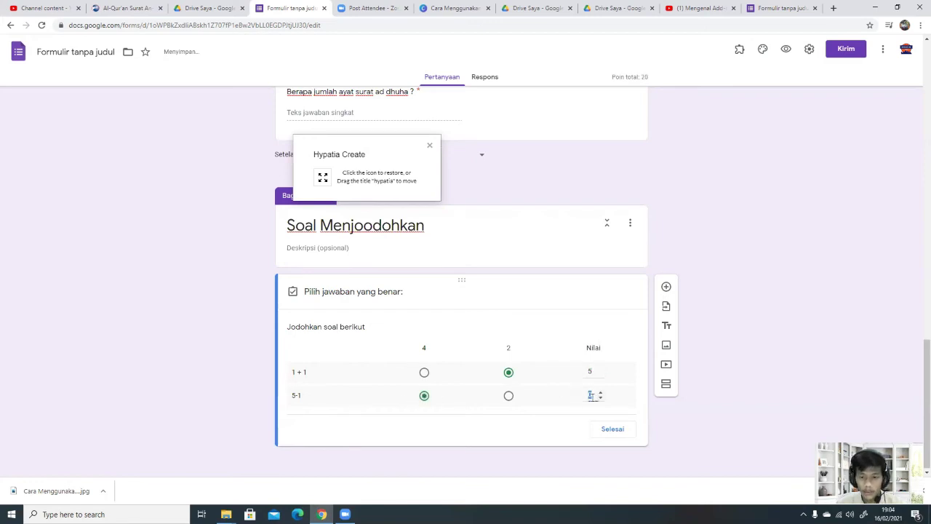
left_click(617, 432)
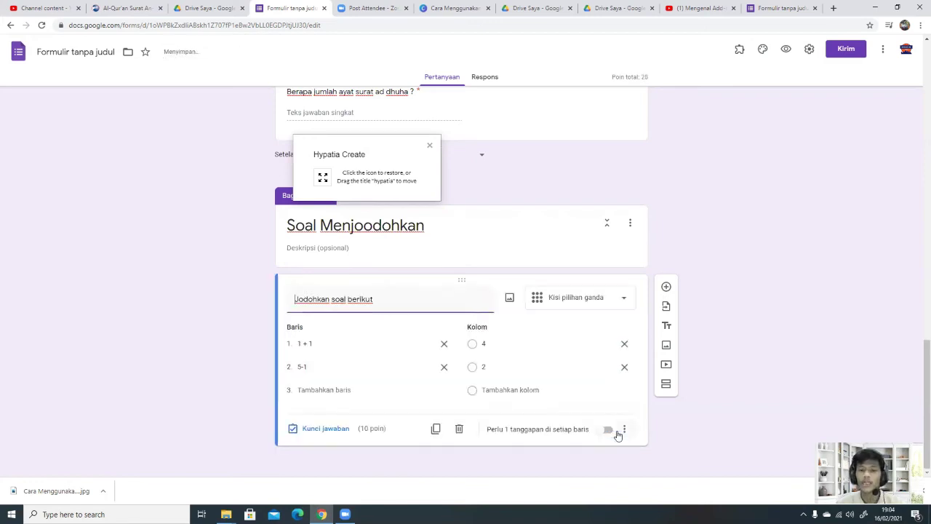
left_click(606, 430)
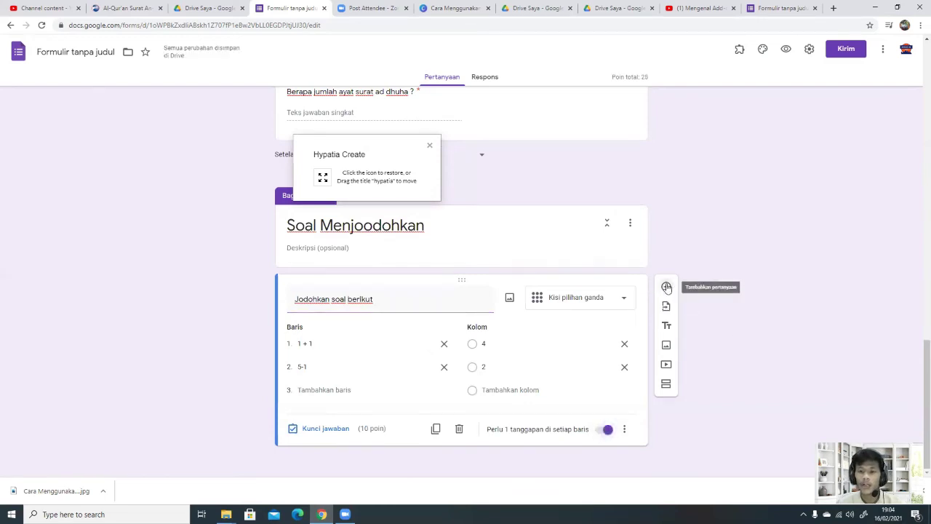
left_click(666, 286)
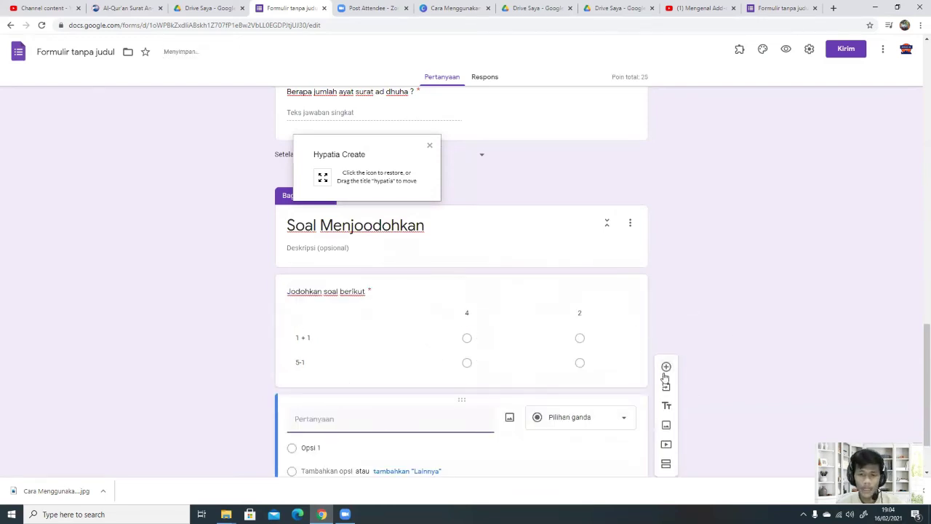
Step: Undo the stray question and add section 5 'Upload Video/File' with a blank question
key("ctrl+z")
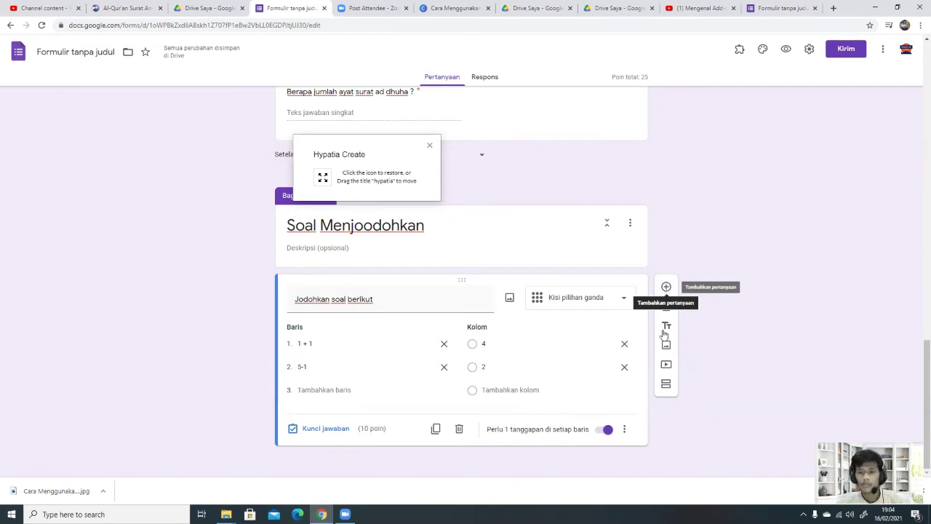
left_click(666, 386)
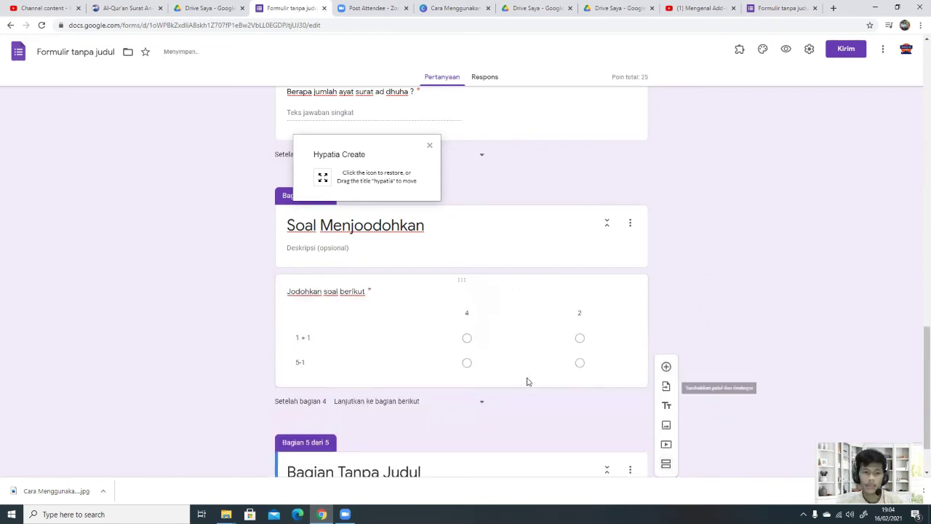
type("Soal")
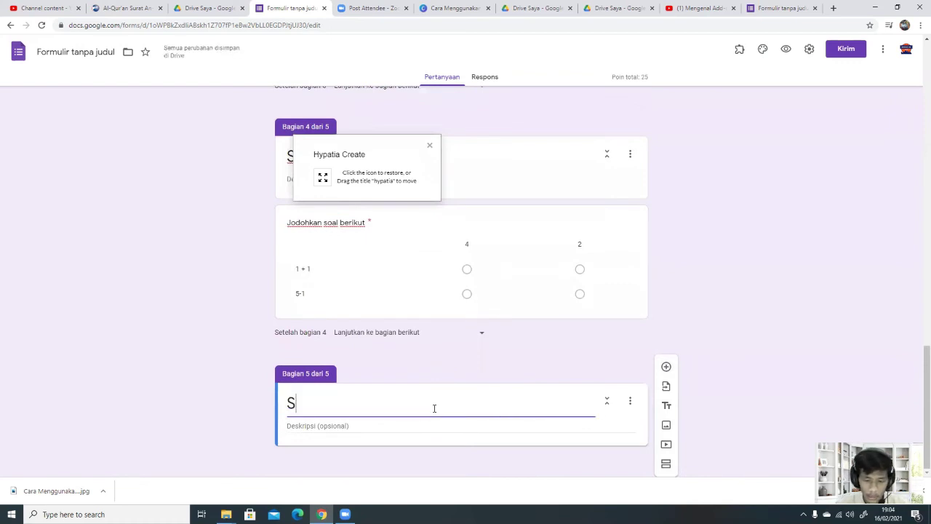
key("BackSpace")
key("BackSpace")
key("BackSpace")
key("BackSpace")
key("BackSpace")
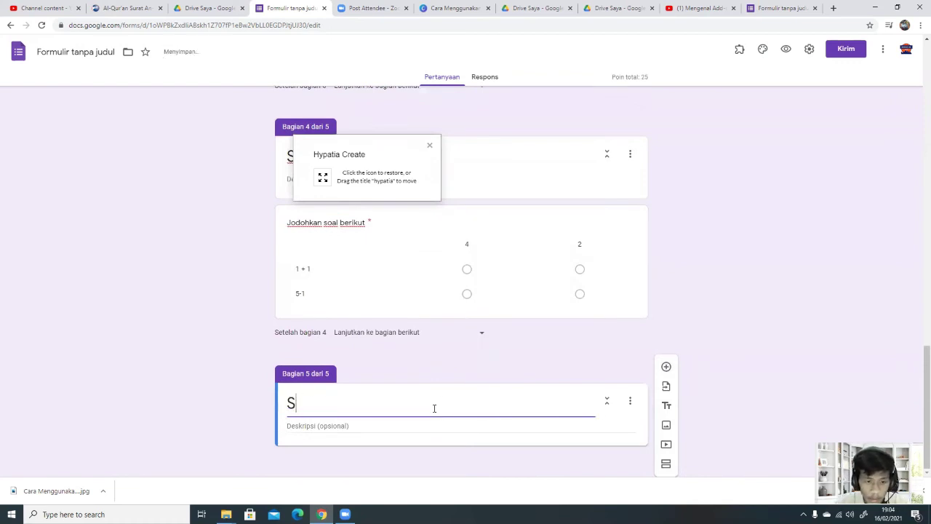
type("Upload ")
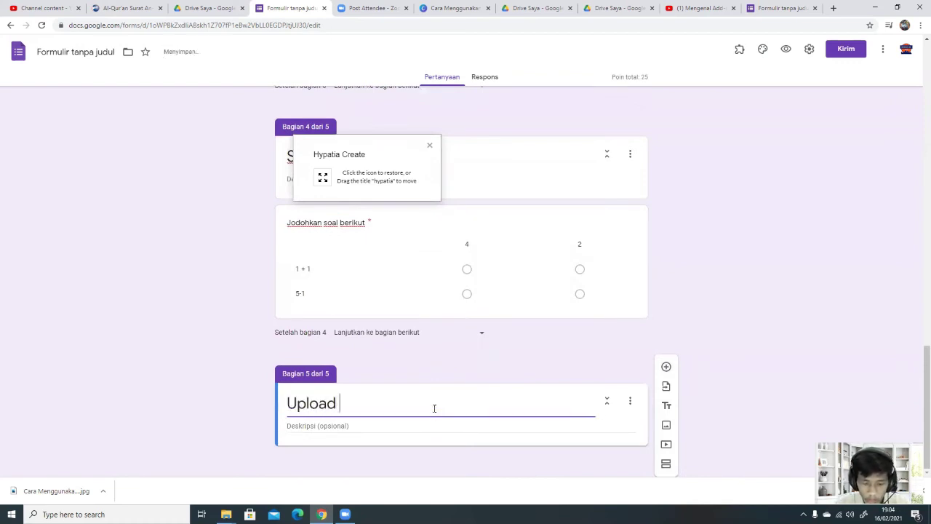
type("Video")
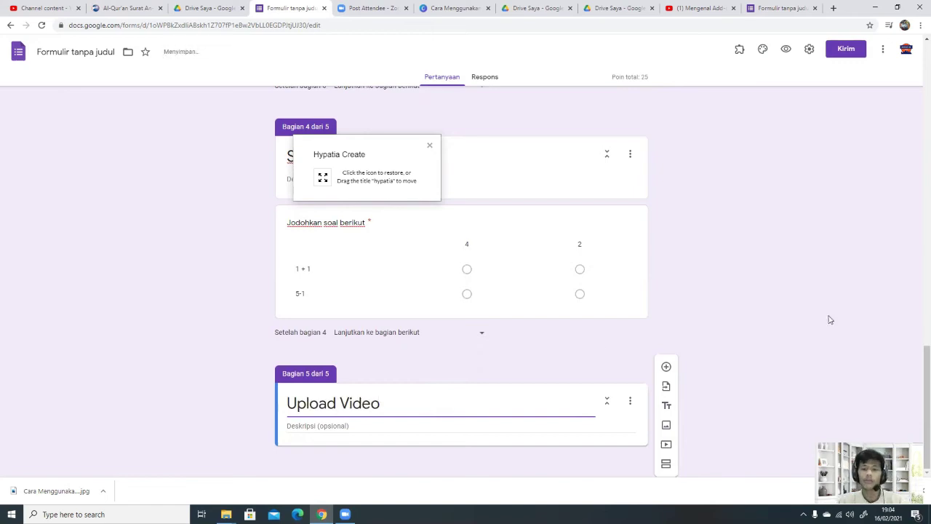
left_click(665, 367)
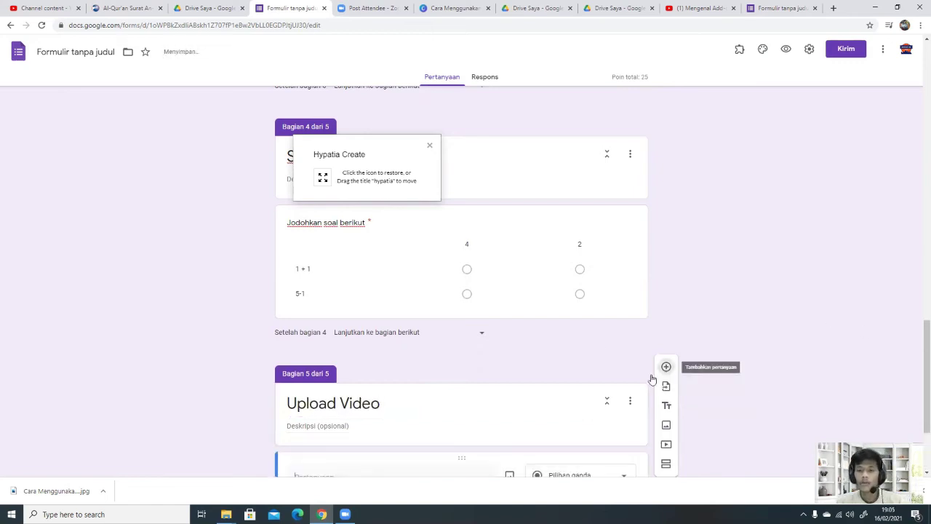
left_click(410, 399)
left_click(411, 399)
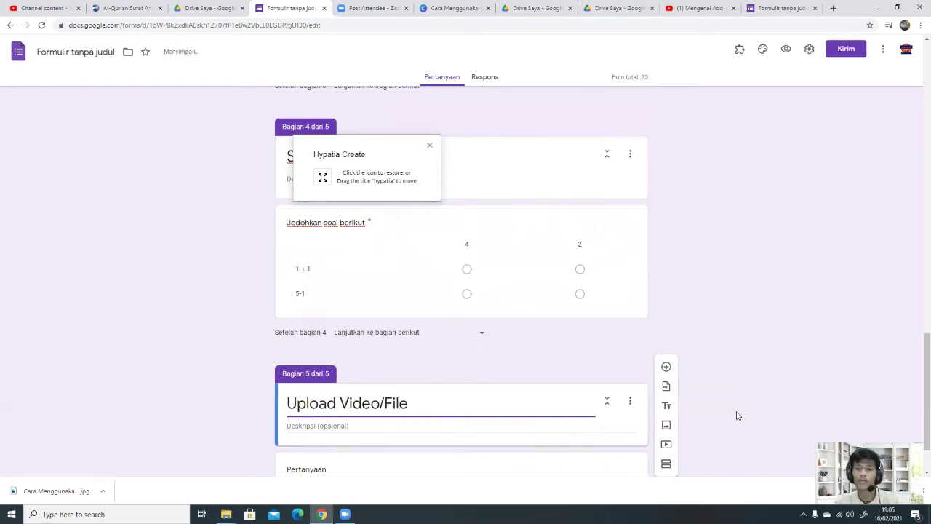
scroll(665, 385, "down", 1)
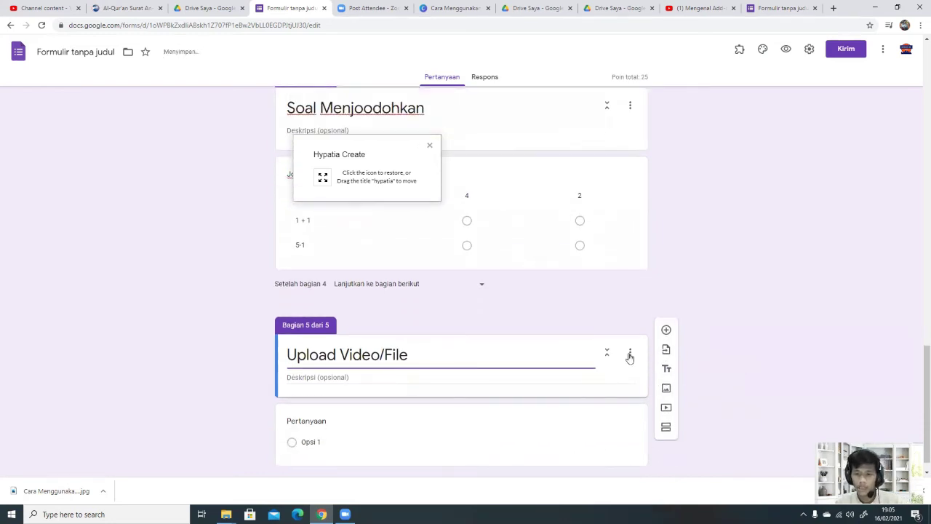
Step: Make the question a file upload restricted to video, PDF, document and image files
left_click(471, 436)
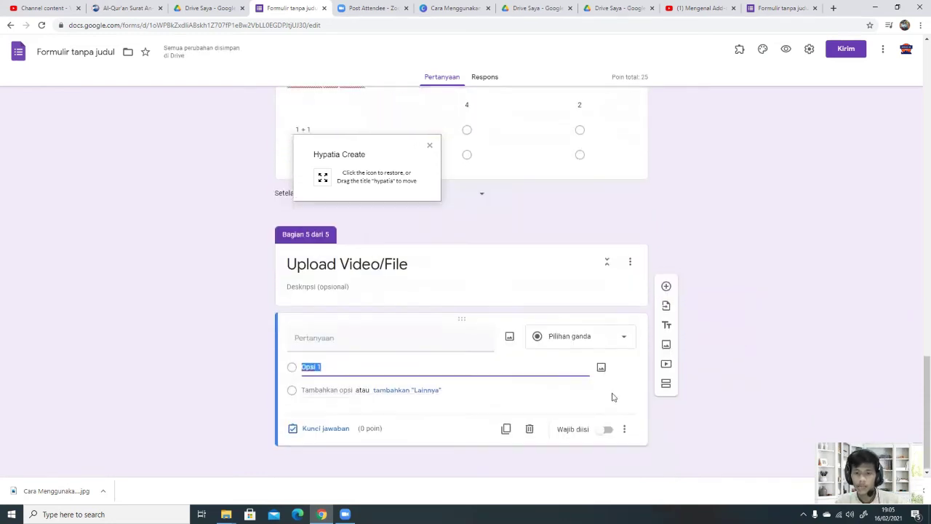
left_click(601, 339)
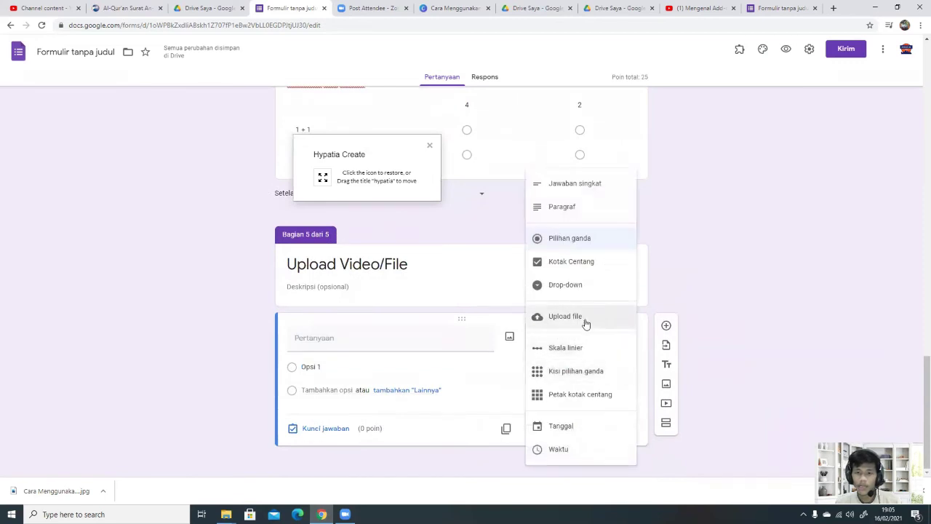
left_click(585, 318)
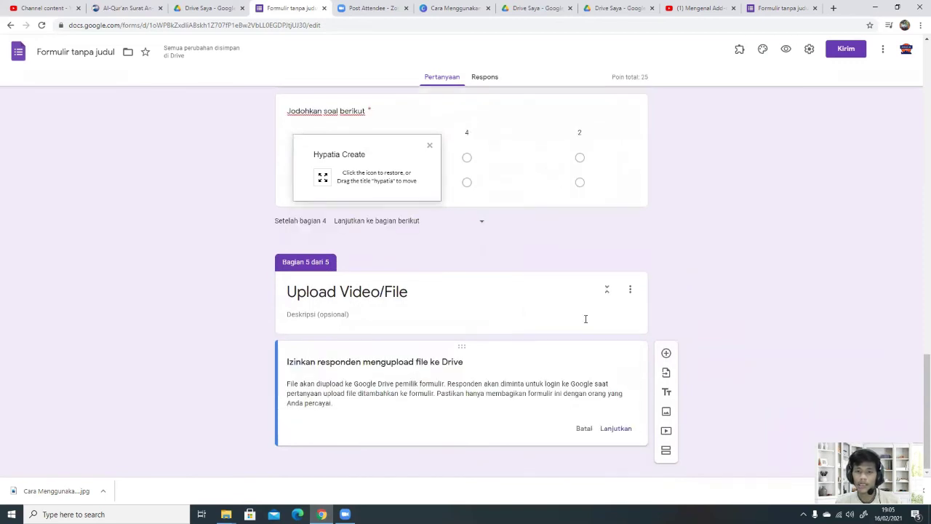
left_click(609, 429)
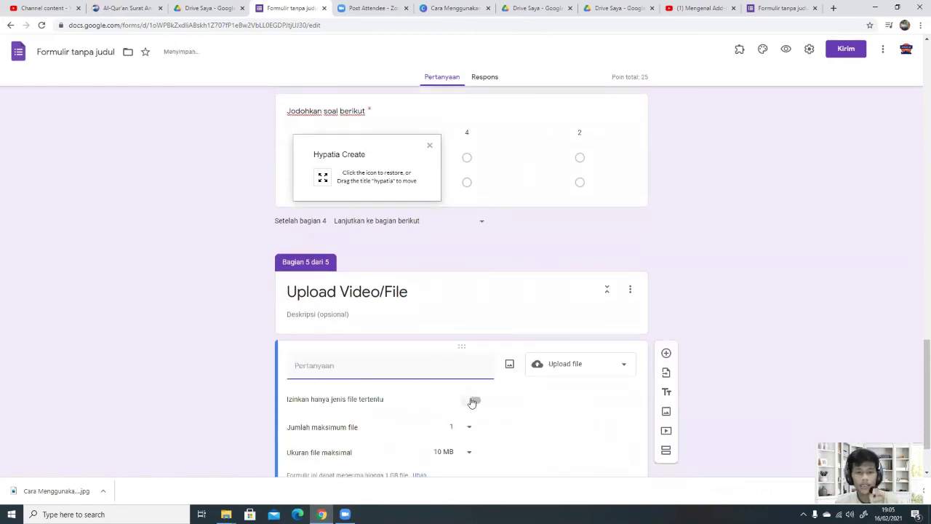
left_click(473, 401)
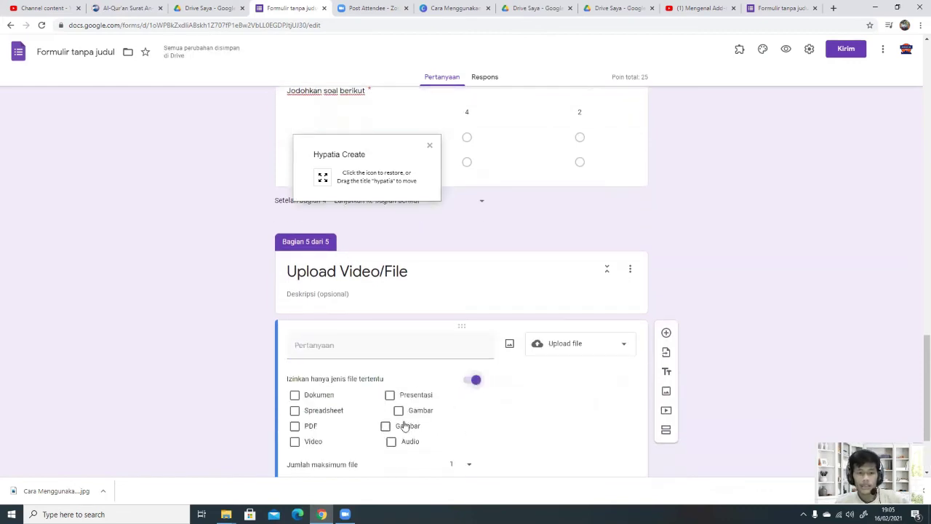
left_click(296, 364)
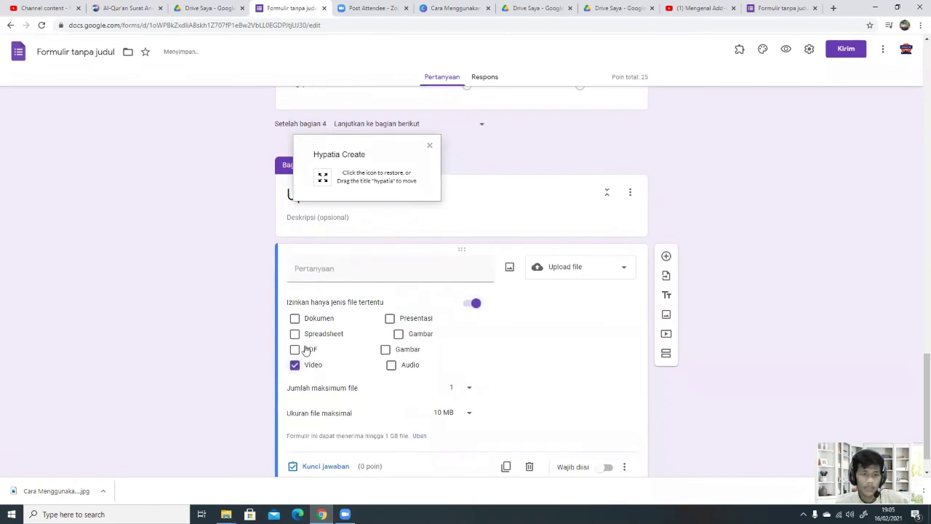
left_click(305, 350)
left_click(335, 319)
left_click(418, 338)
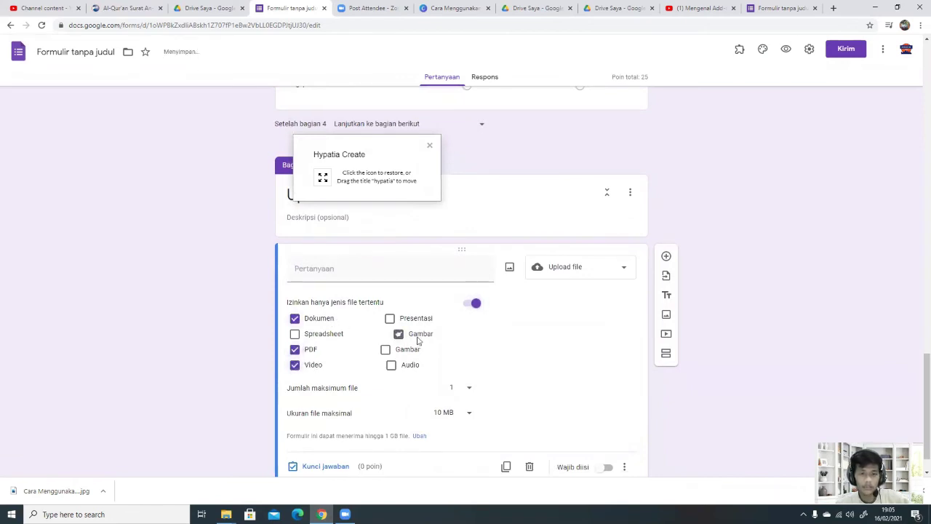
left_click(410, 352)
Step: Limit uploads to 1 GB maximum and make the upload question required
scroll(444, 364, "down", 1)
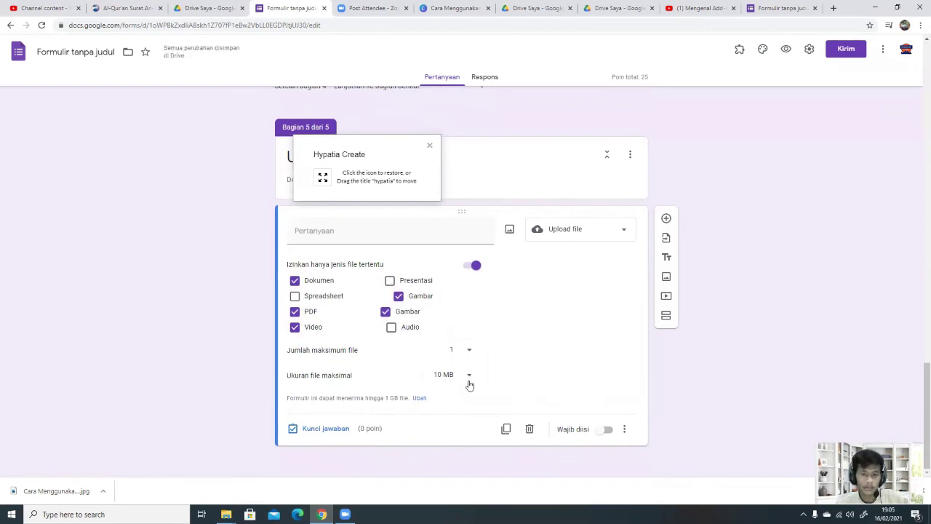
left_click(457, 376)
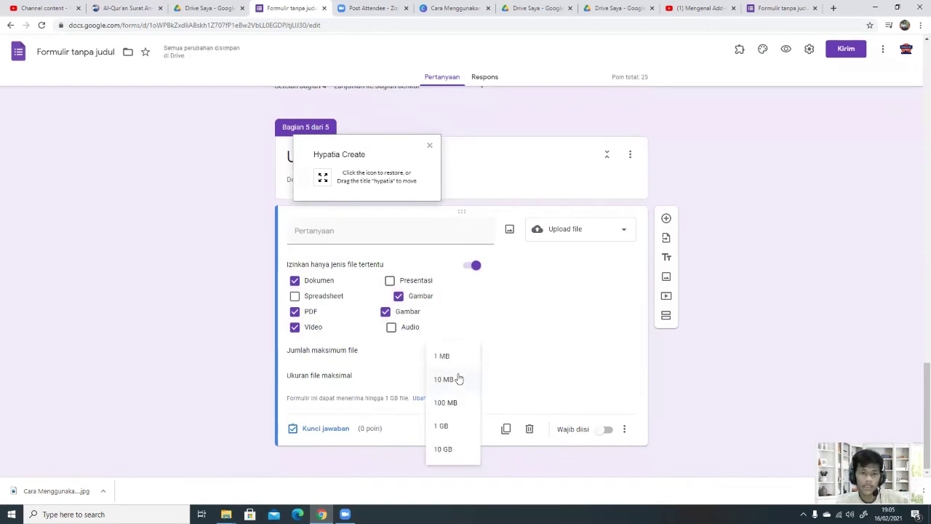
left_click(452, 427)
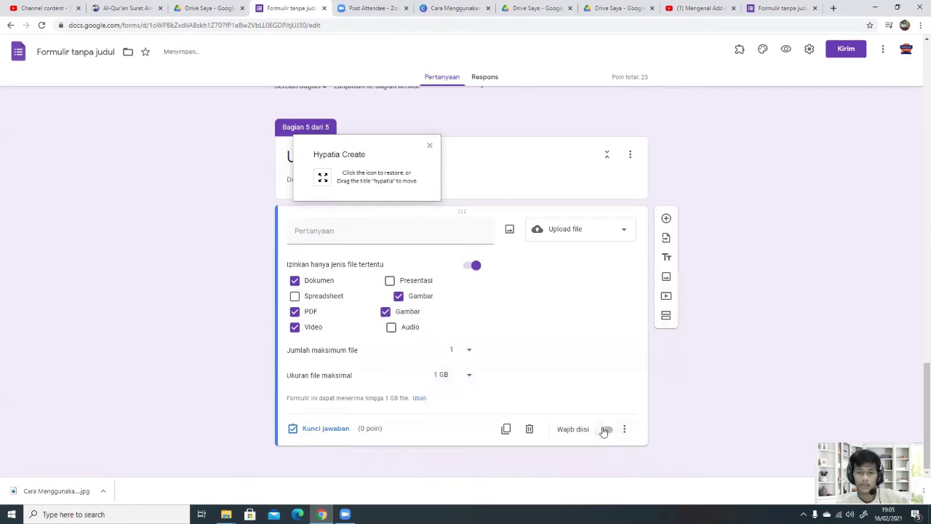
left_click(605, 430)
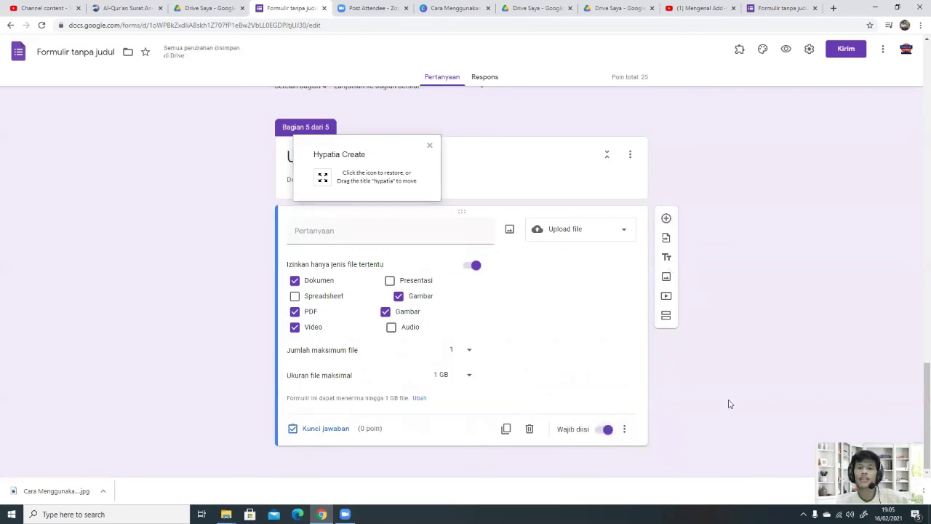
scroll(742, 378, "up", 2)
scroll(754, 351, "up", 20)
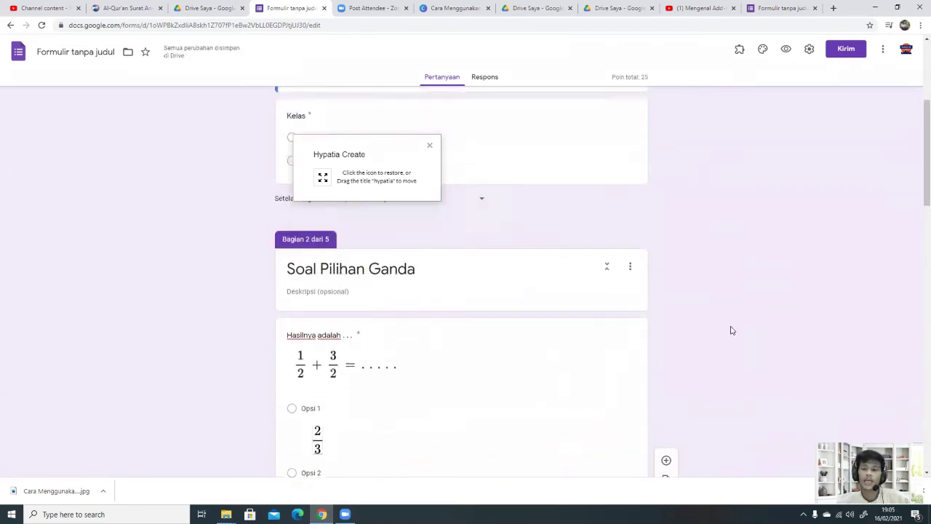
Step: Apply the open-book header image to the form's theme
scroll(732, 328, "up", 1)
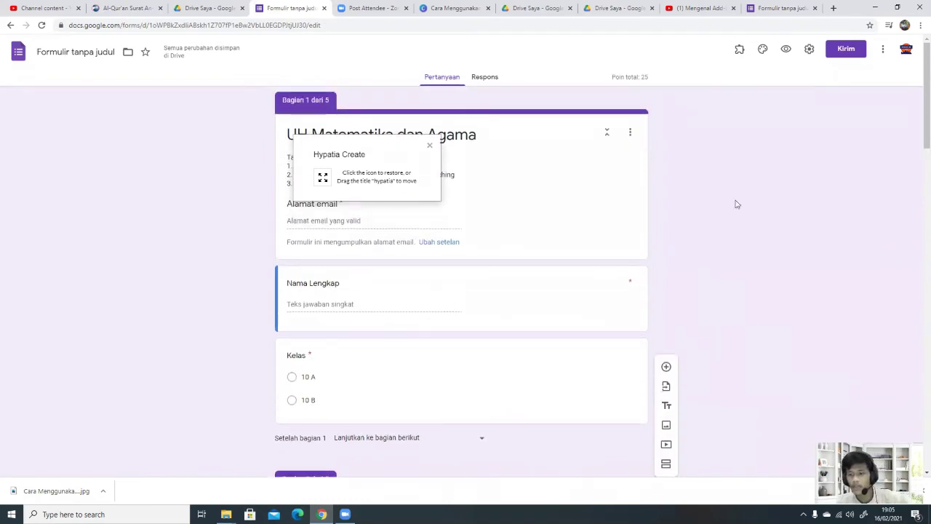
left_click(763, 49)
left_click(819, 146)
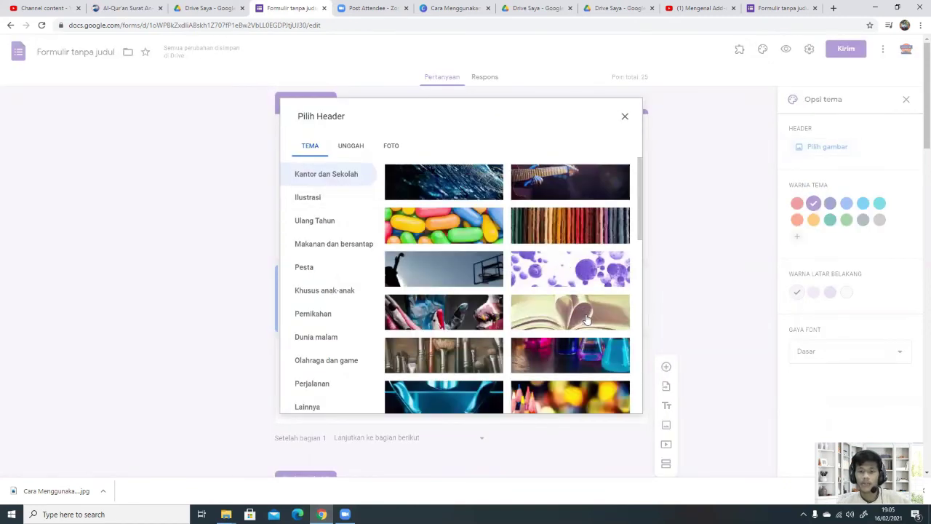
left_click(587, 318)
left_click(617, 401)
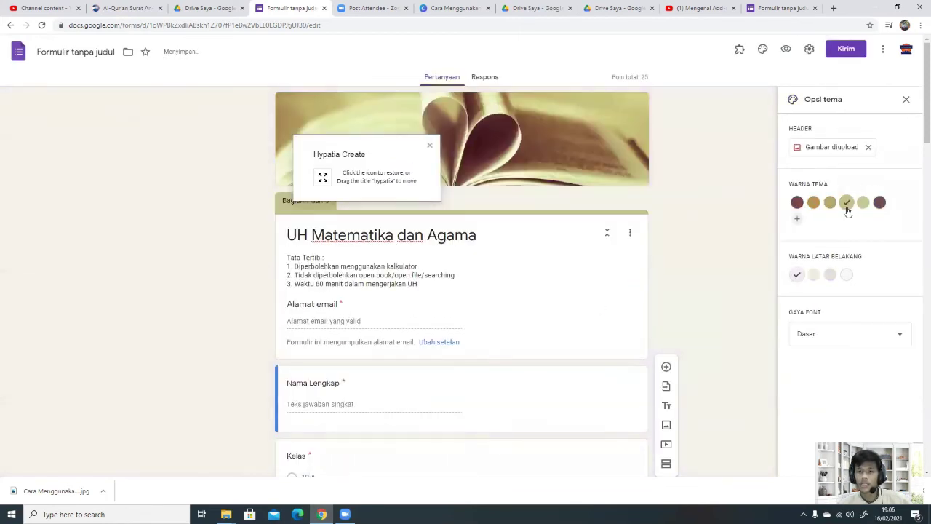
Step: Set the form's theme colour to maroon
left_click(830, 202)
left_click(813, 203)
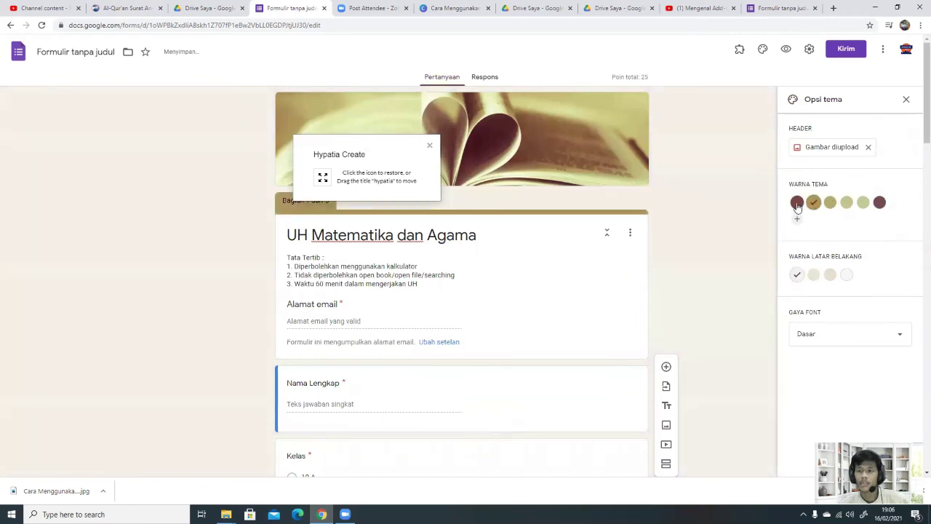
left_click(796, 203)
scroll(793, 258, "down", 1)
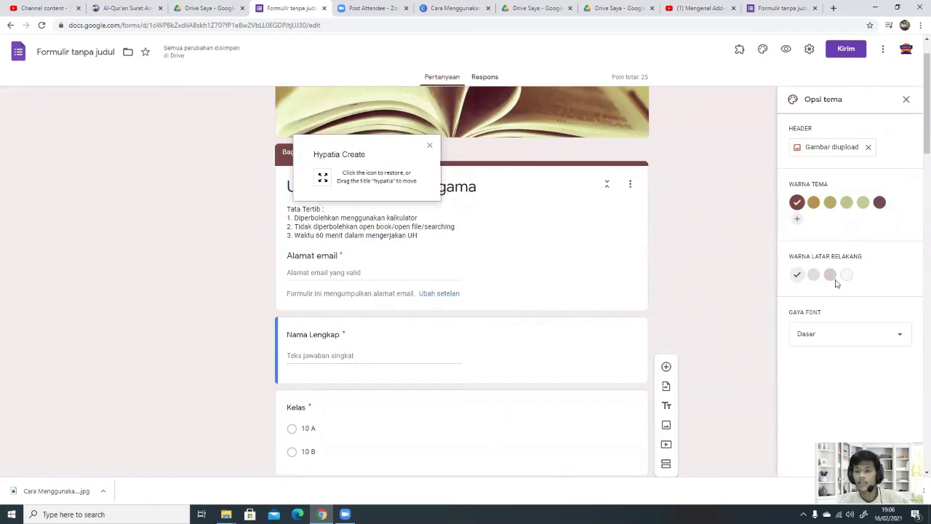
scroll(761, 264, "up", 1)
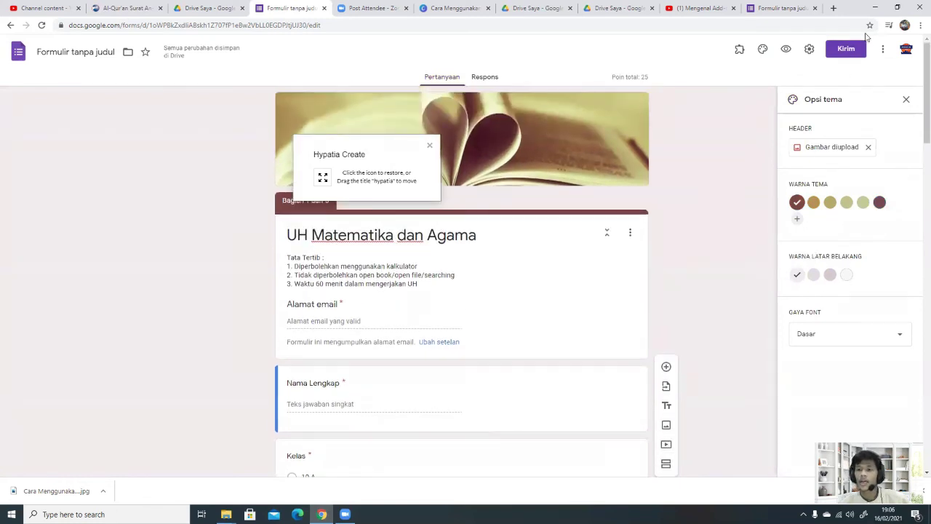
left_click(855, 50)
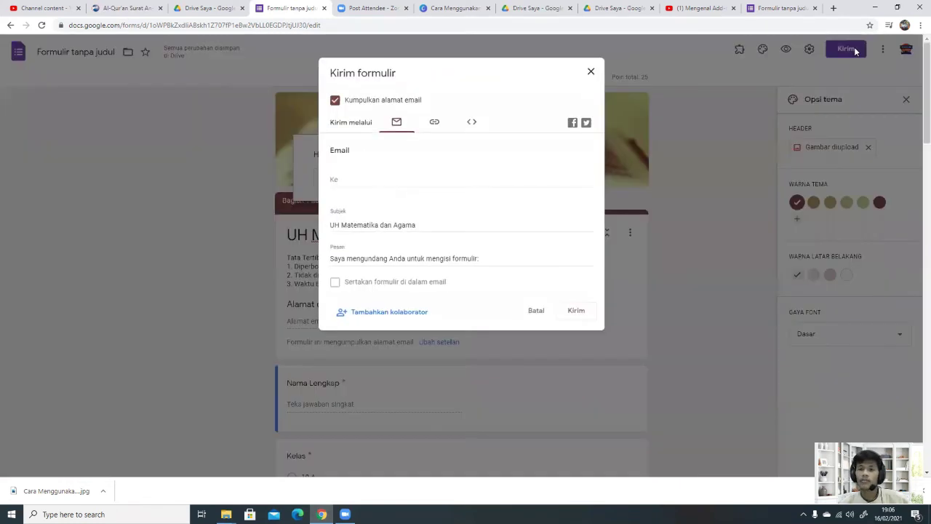
Step: Show the form's shareable link and shorten it to a forms.gle URL
left_click(435, 122)
left_click(344, 186)
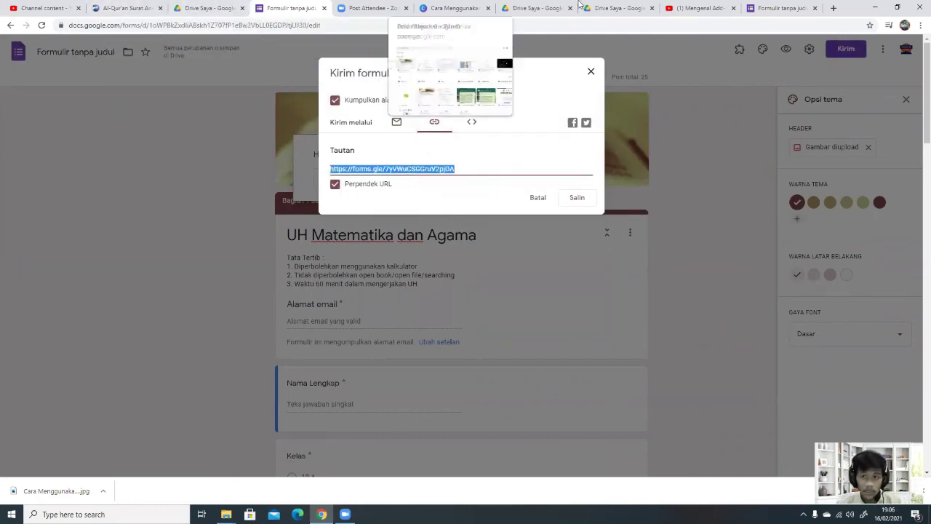
left_click(609, 4)
left_click(698, 7)
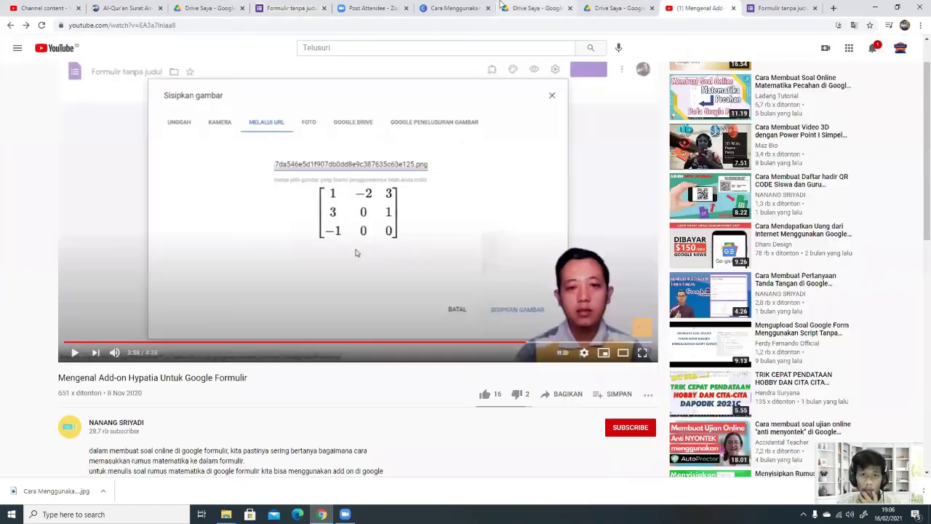
Step: Search 'whatsapp web' and open the WhatsApp Web site in a new tab
left_click(447, 4)
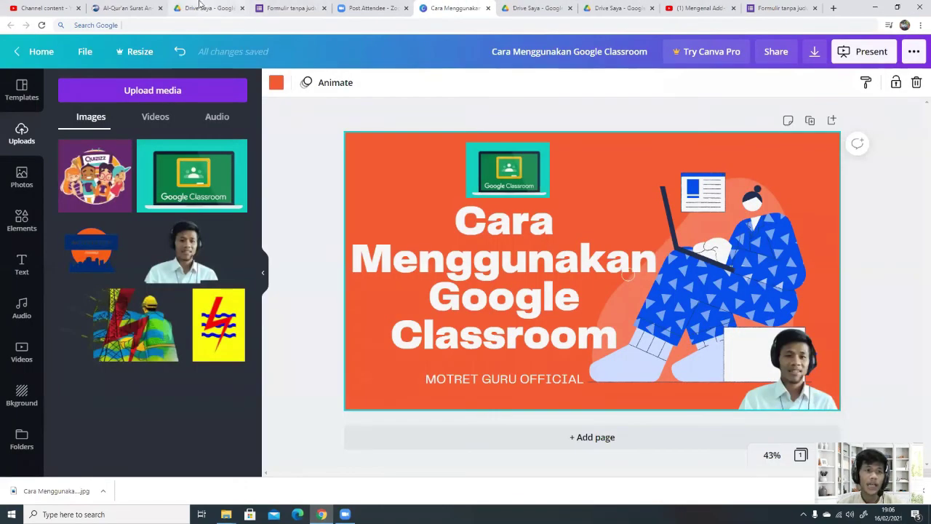
left_click(204, 9)
left_click(134, 10)
left_click(155, 25)
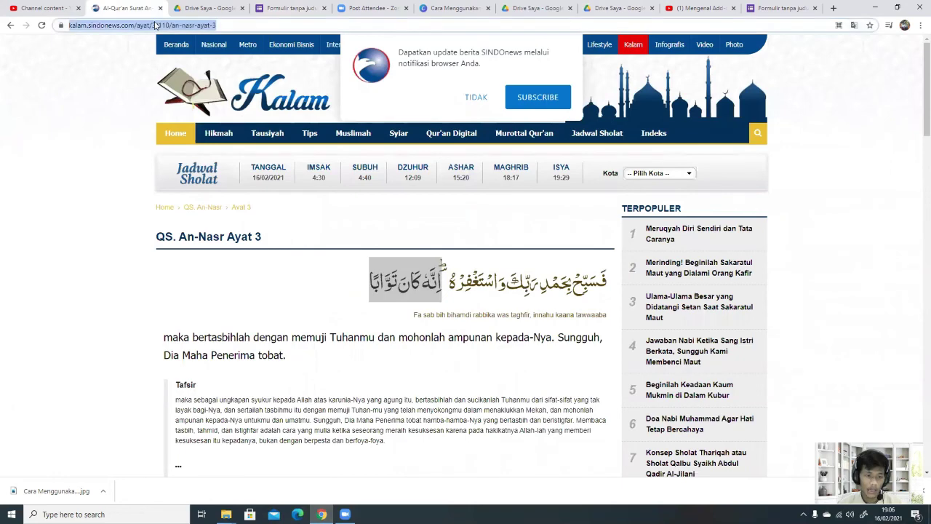
type("whatsapp web")
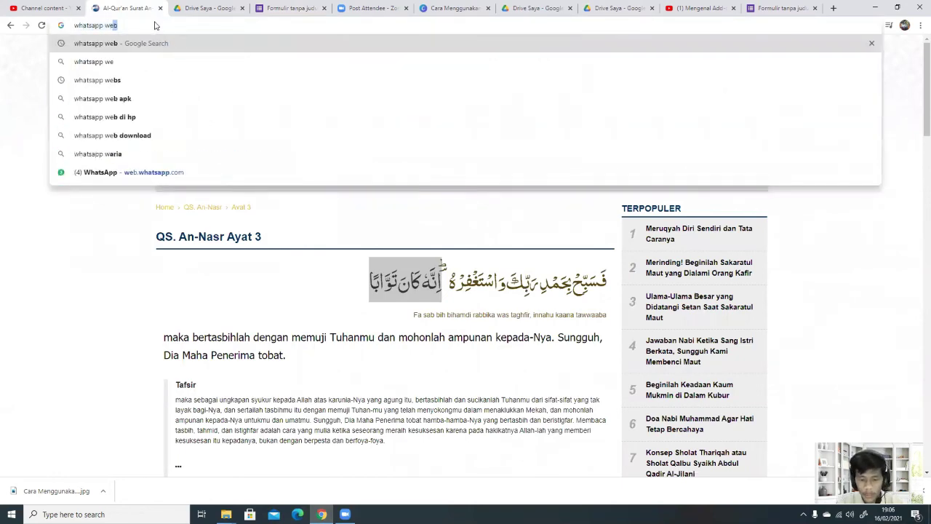
key("Return")
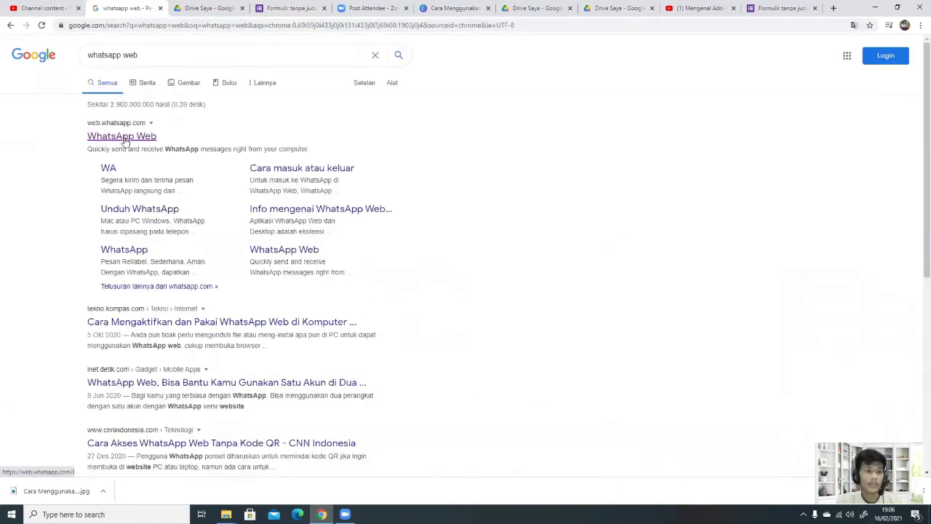
left_click(125, 137)
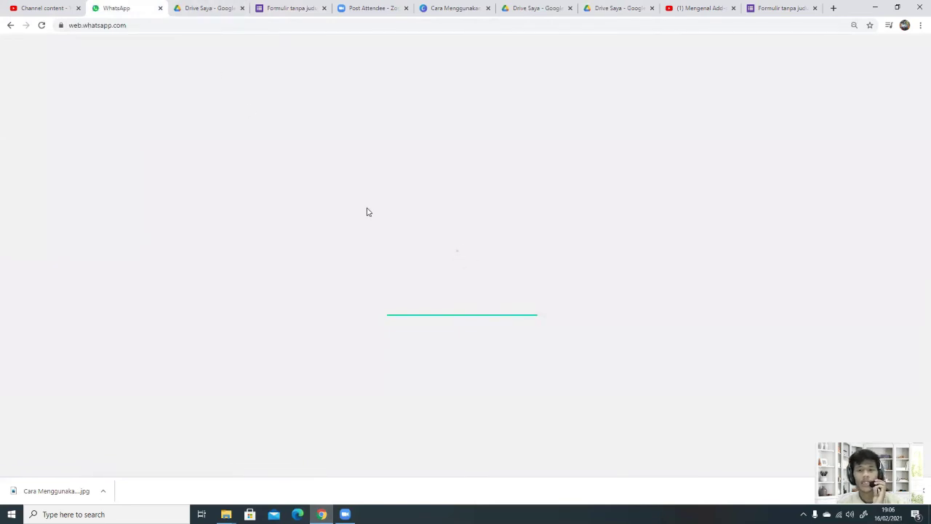
Step: Close the form's send dialog, returning to the quiz form editor
left_click(298, 7)
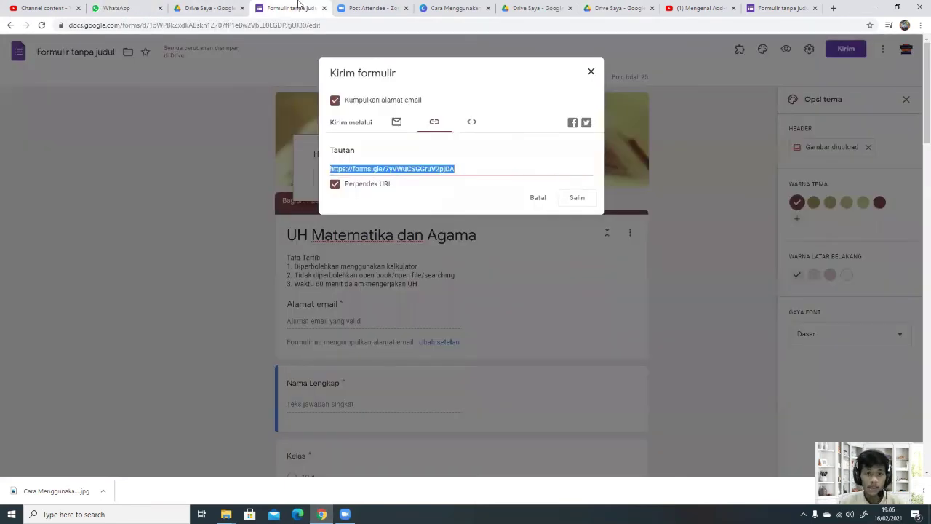
left_click(591, 72)
left_click(114, 5)
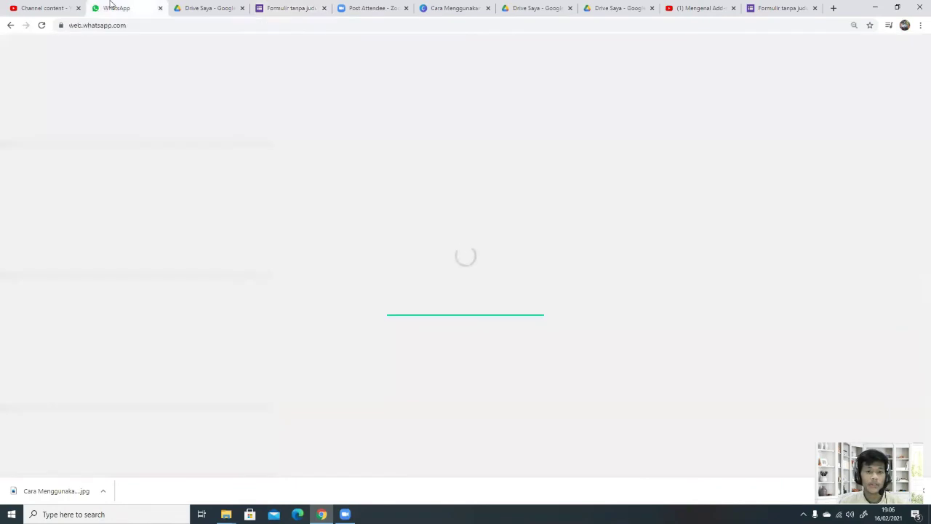
left_click(198, 7)
left_click(291, 6)
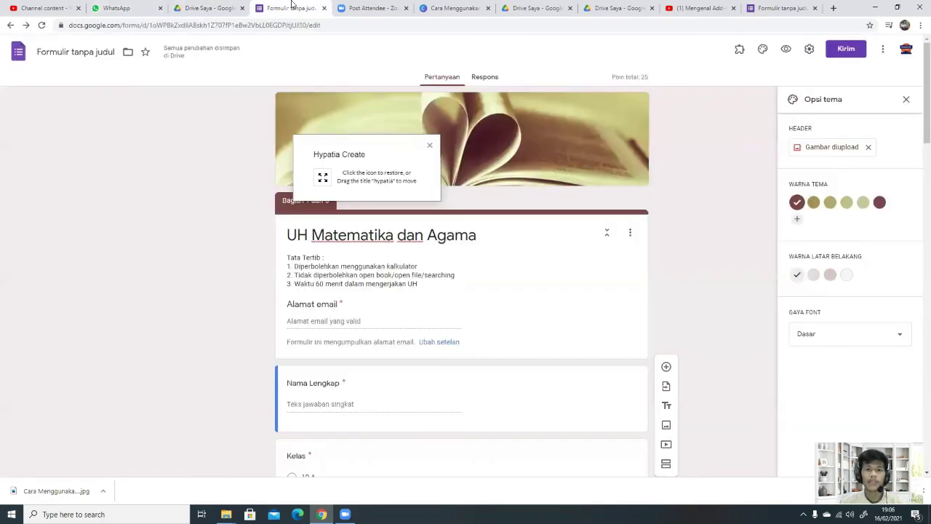
Step: Dismiss the Hypatia popup, view Responses, and confirm the form name 'UH Matematika dan Agama'
left_click(429, 145)
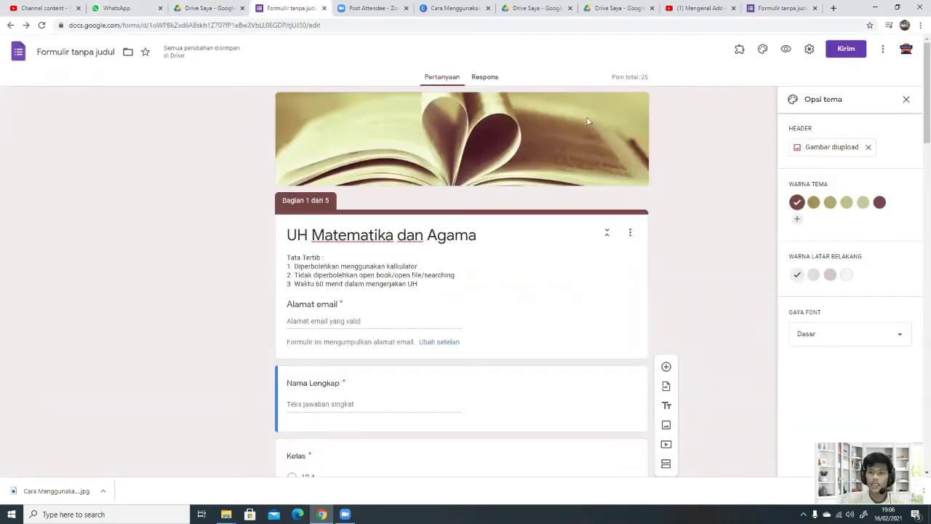
left_click(499, 77)
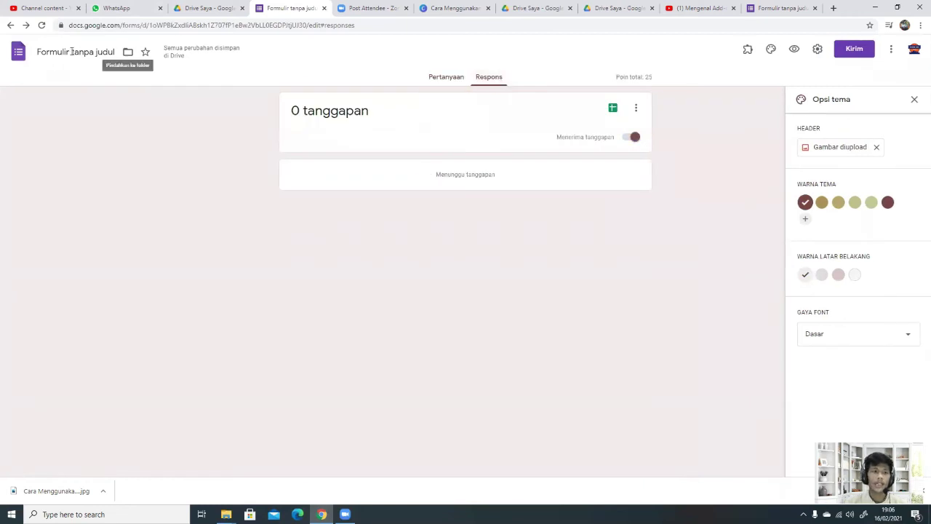
left_click(72, 52)
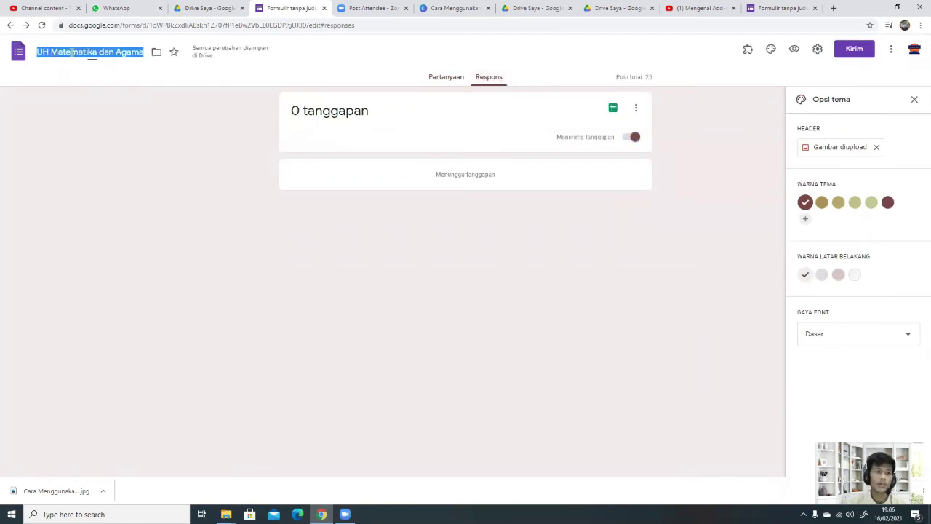
left_click(122, 98)
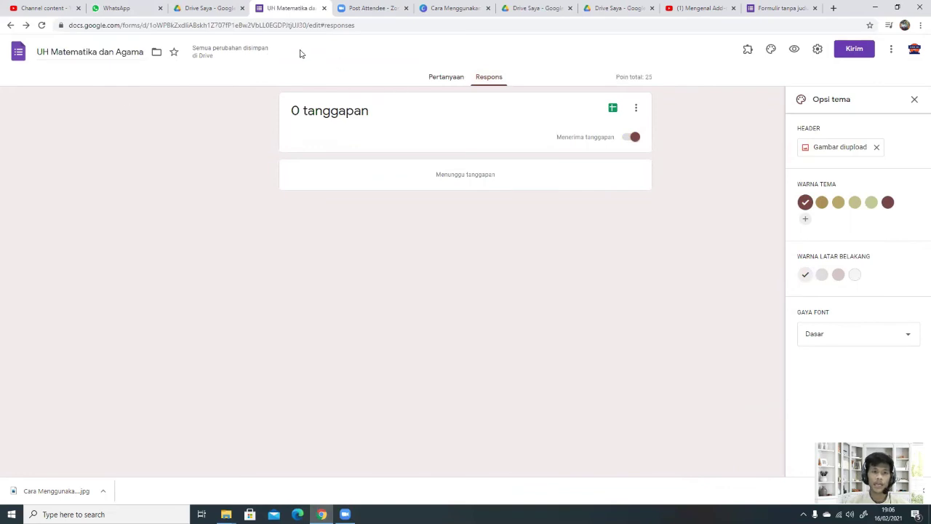
left_click(203, 9)
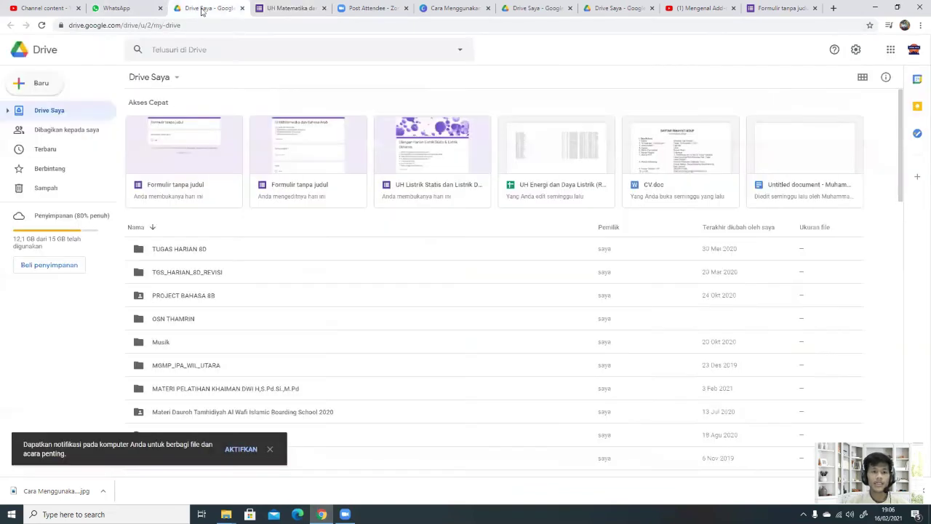
Step: Reload the Drive file list to show the UH Matematika dan Agama form and responses folder
scroll(176, 306, "down", 1)
scroll(333, 250, "up", 1)
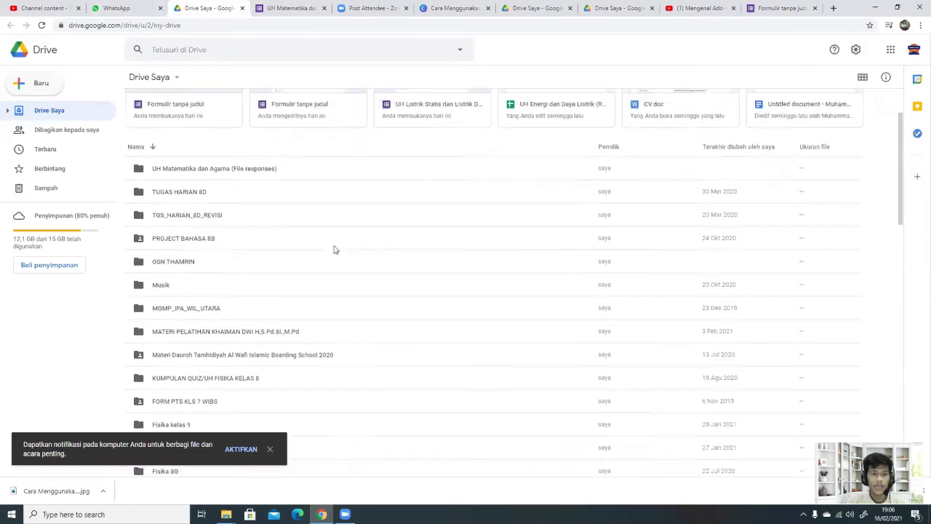
scroll(336, 255, "down", 2)
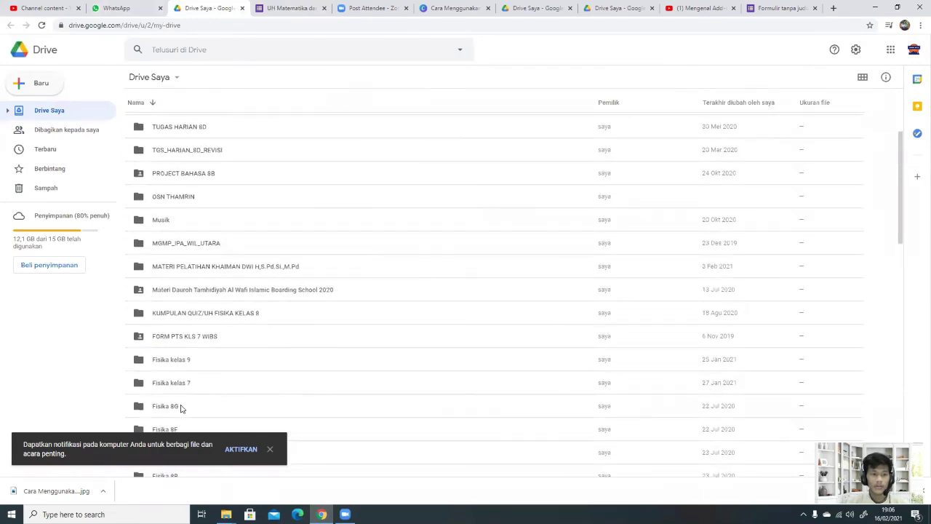
scroll(196, 102, "up", 4)
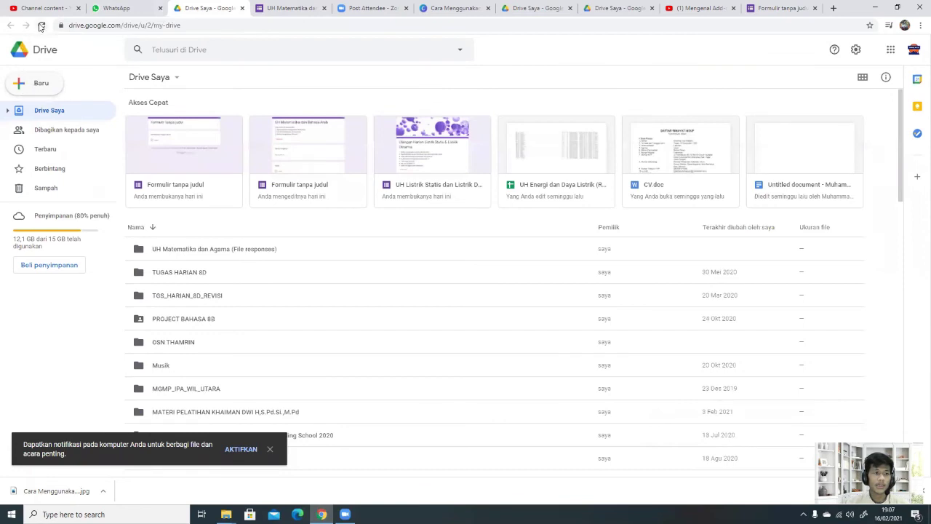
left_click(41, 25)
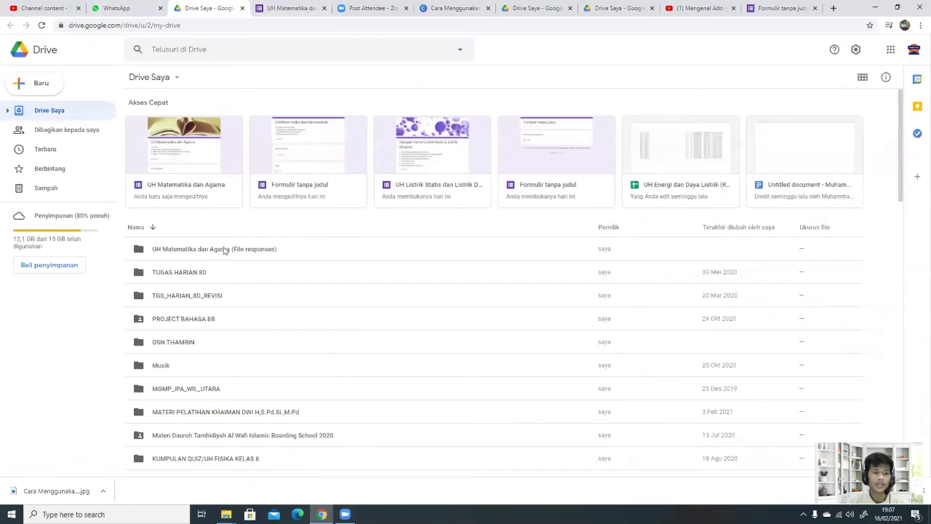
Step: Go back through the browser tabs to the quiz form's Respons page
left_click(451, 7)
left_click(288, 7)
left_click(207, 7)
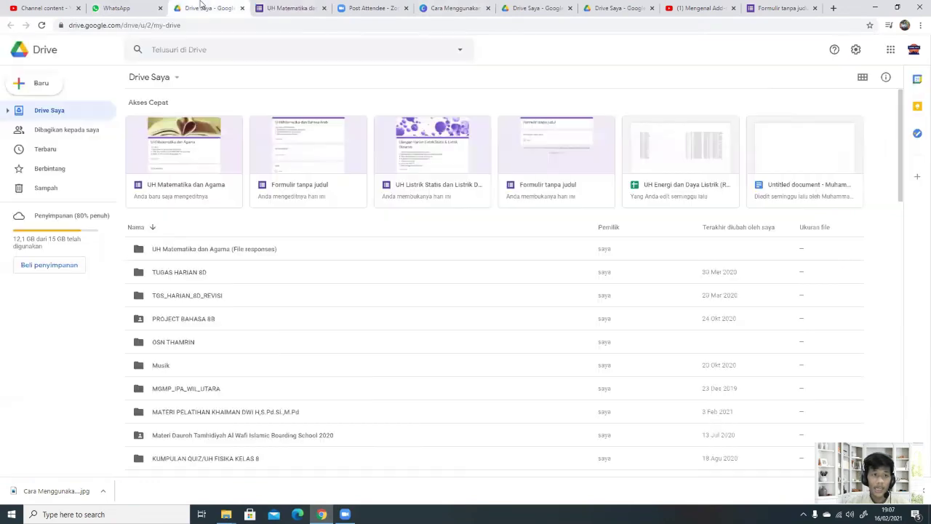
left_click(123, 8)
left_click(209, 7)
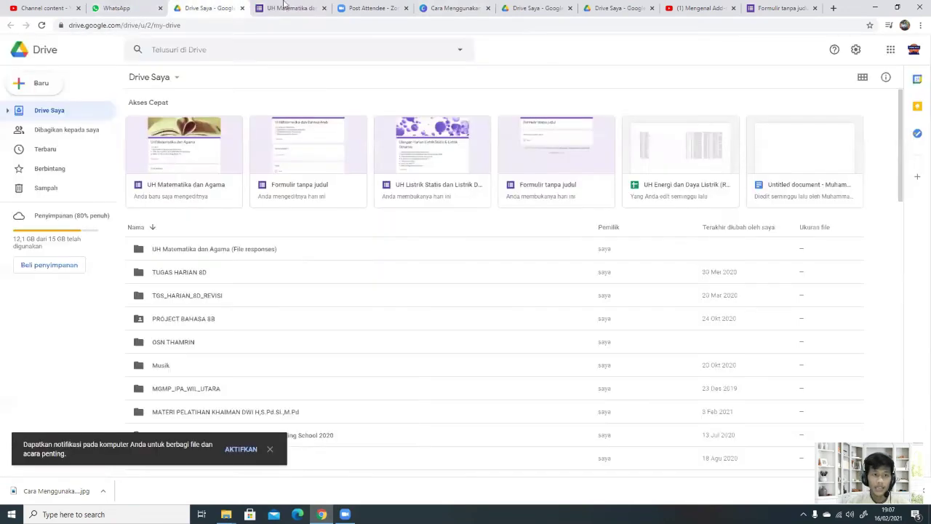
left_click(295, 7)
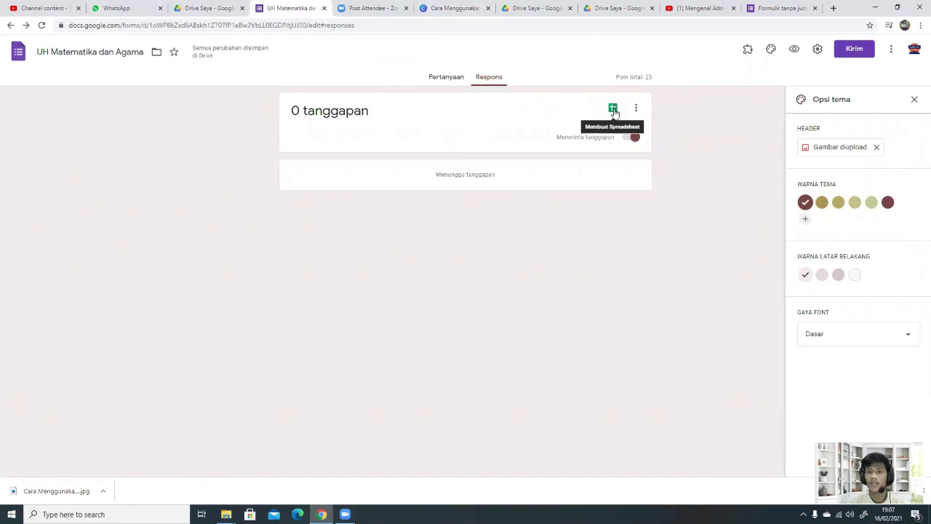
Step: Link the quiz responses to a new 'UH Matematika dan Agama' spreadsheet with Buat spreadsheet baru
left_click(614, 109)
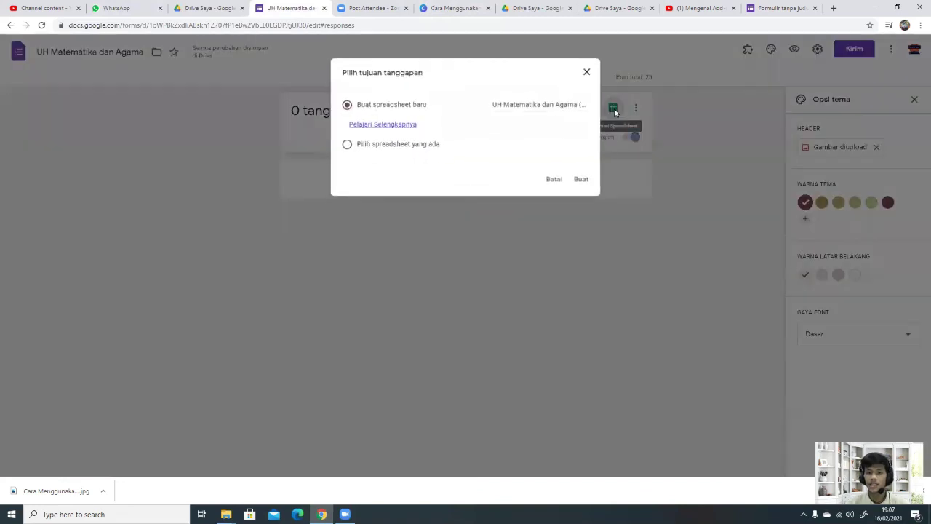
left_click(581, 182)
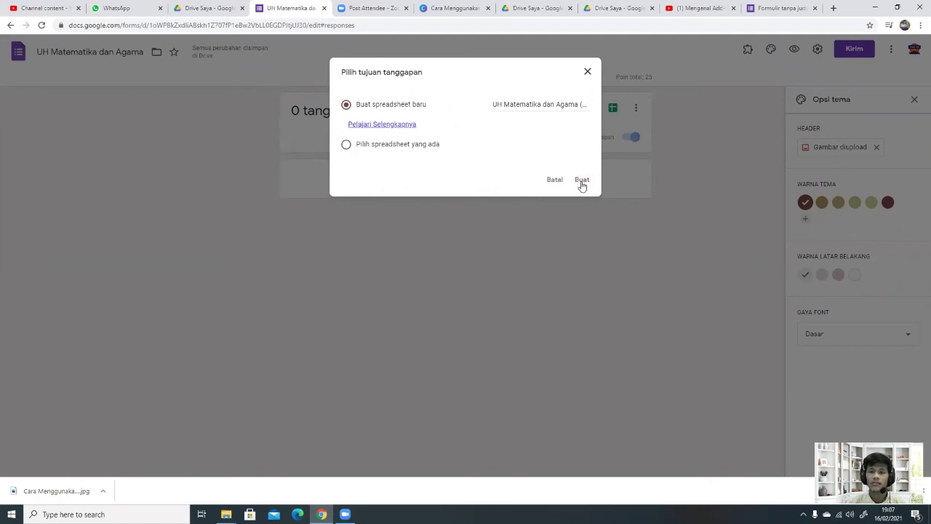
left_click(581, 183)
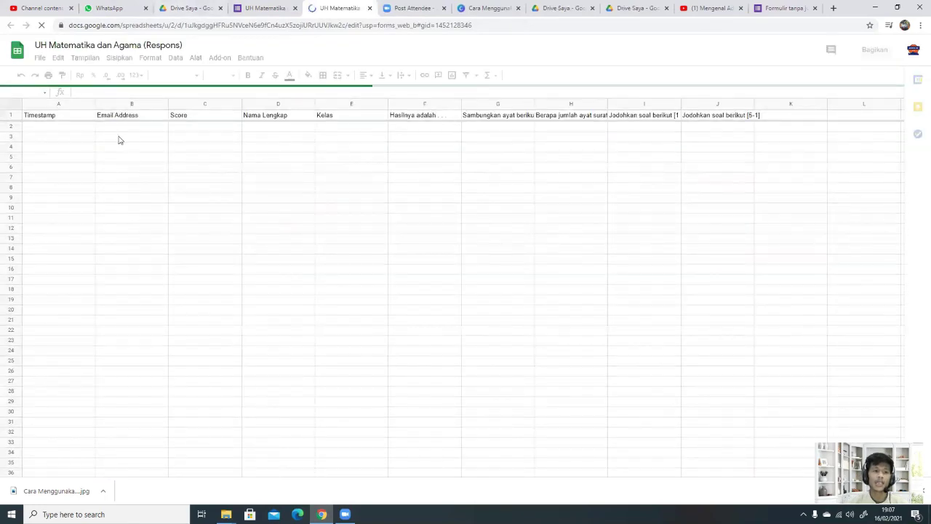
Step: In Drive, open the 'UH Listrik Statis dan Listrik Dinamis' responses sheet in Fisika kelas 9
left_click(184, 8)
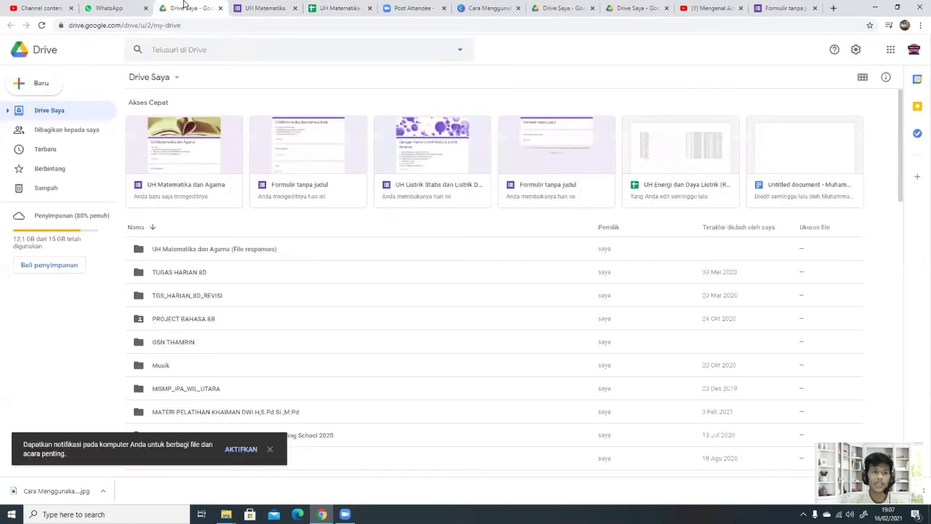
left_click(266, 8)
left_click(188, 7)
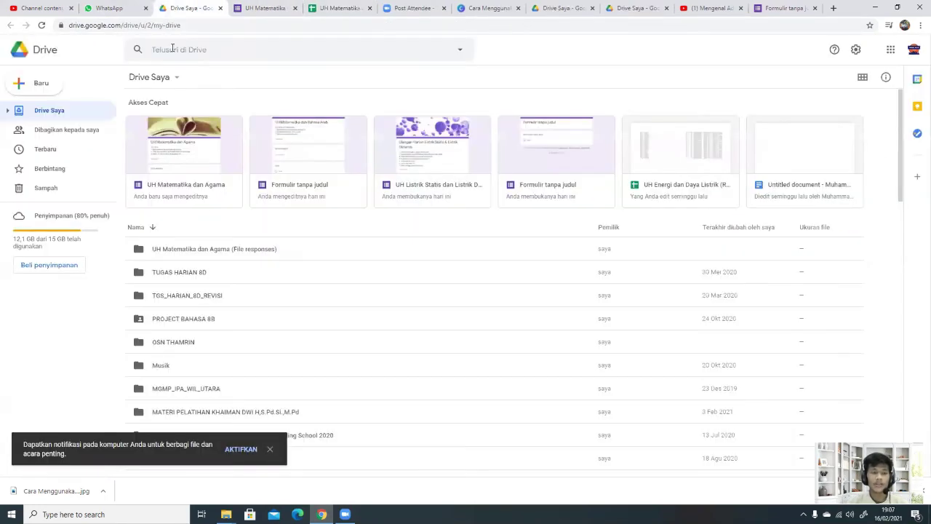
scroll(186, 304, "down", 2)
double_click(188, 409)
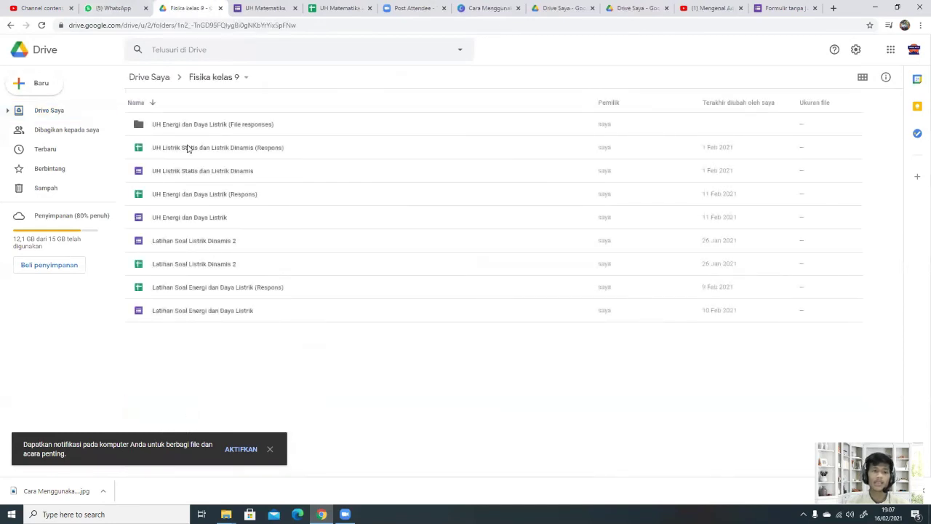
double_click(188, 149)
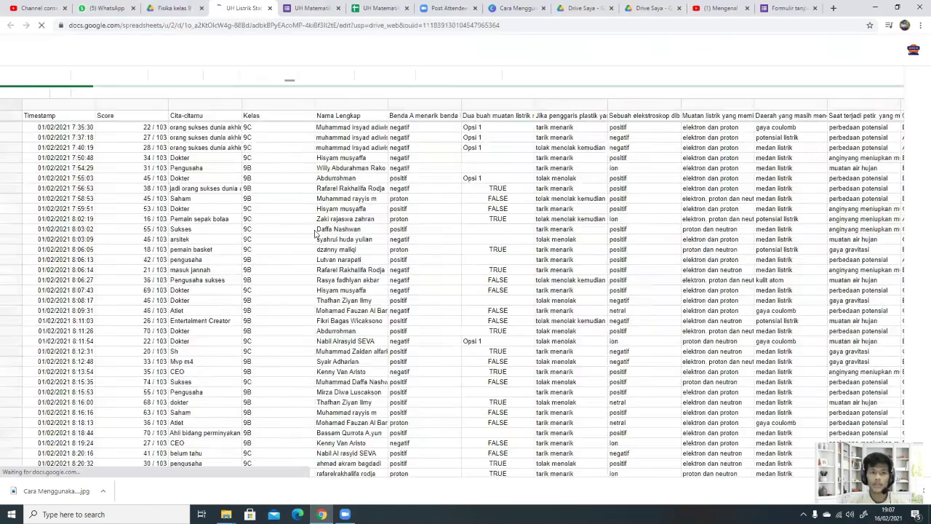
Step: Scroll through the old electricity responses, then return to the UH Matematika dan Agama form
scroll(437, 245, "down", 4)
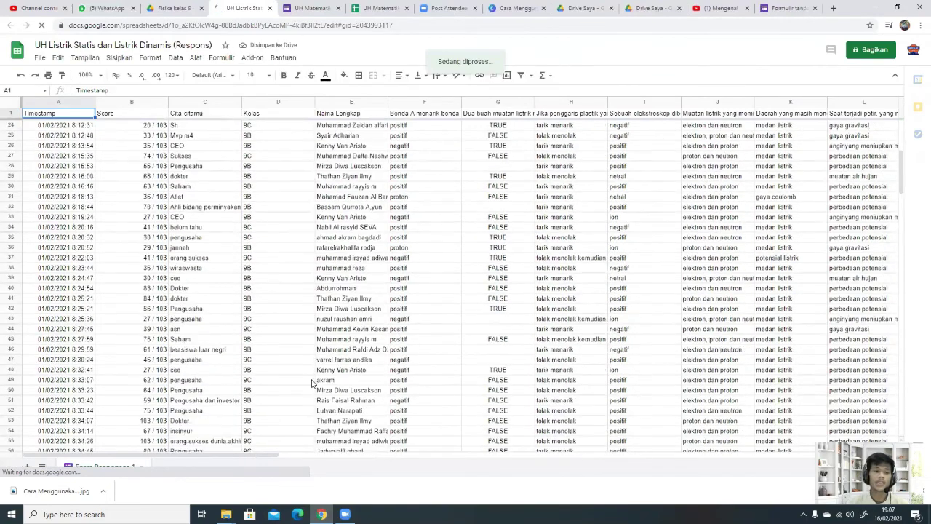
scroll(313, 383, "down", 15)
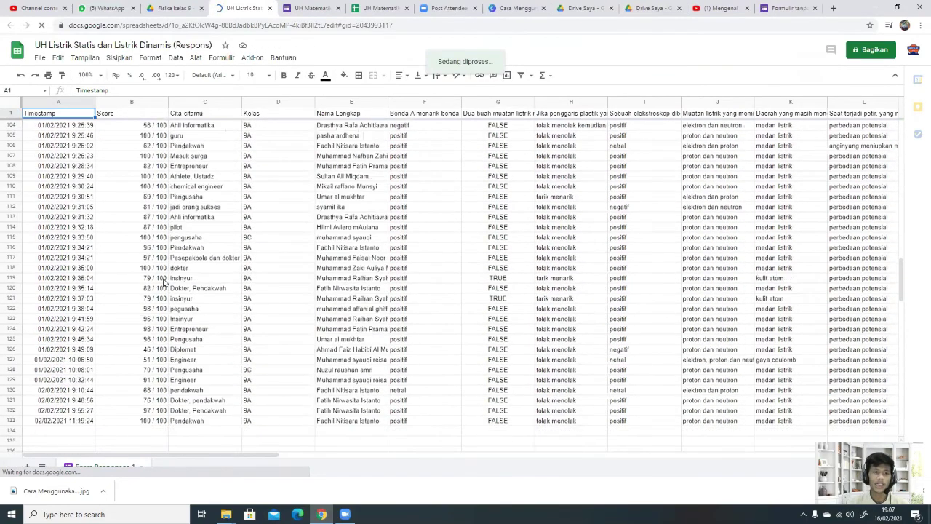
scroll(278, 254, "up", 6)
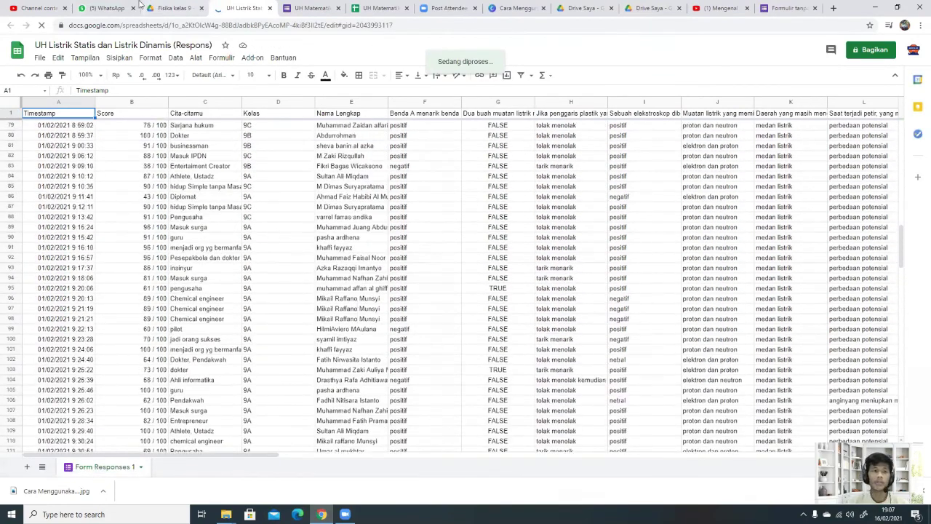
left_click(167, 8)
left_click(240, 8)
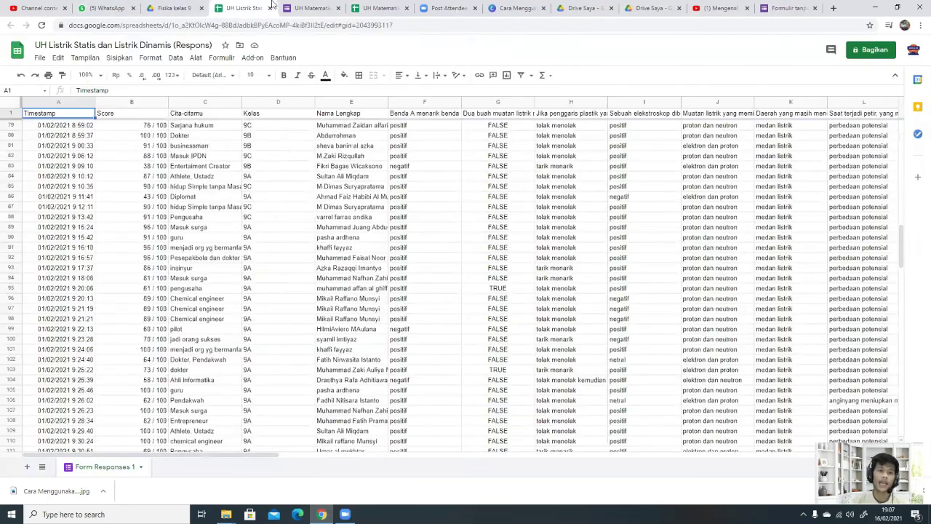
left_click(316, 6)
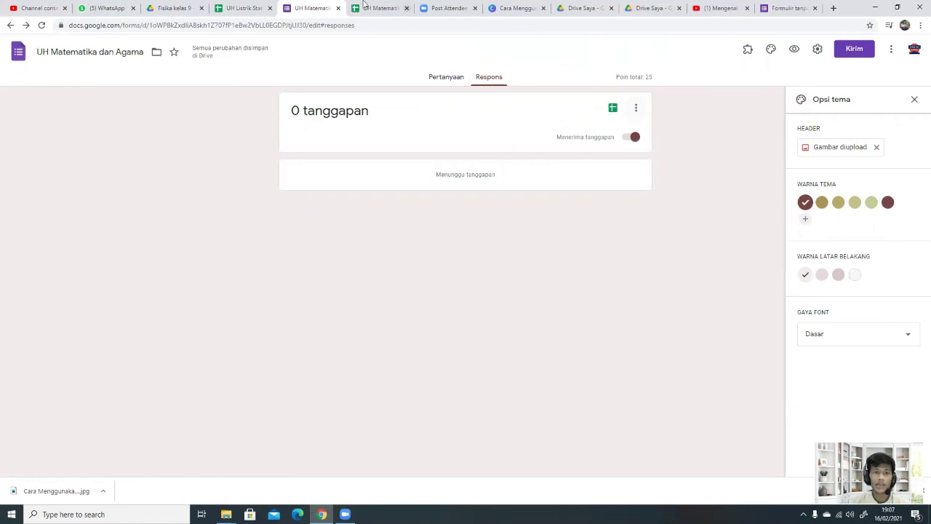
Step: In the Fisika kelas 9 folder, start a Baru > Upload folder and cancel it, then return to My Drive
left_click(243, 7)
left_click(174, 8)
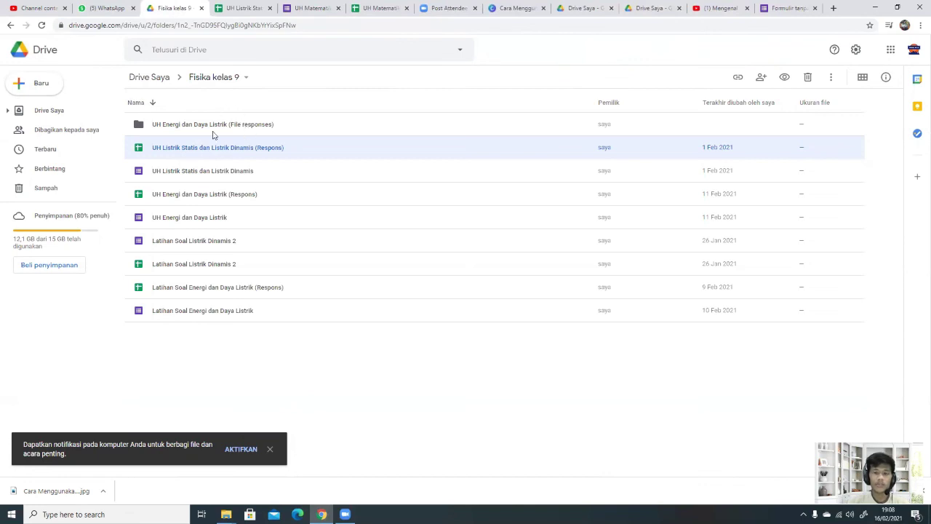
left_click(24, 84)
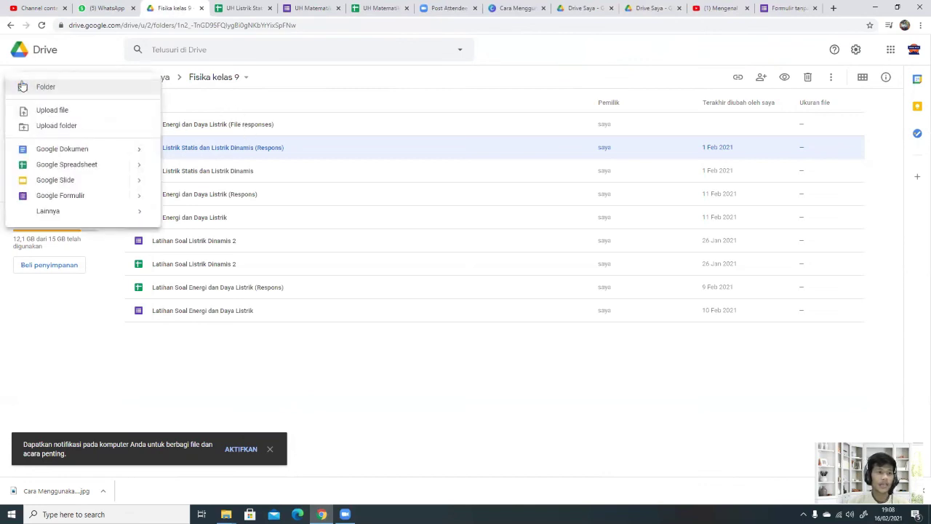
left_click(64, 126)
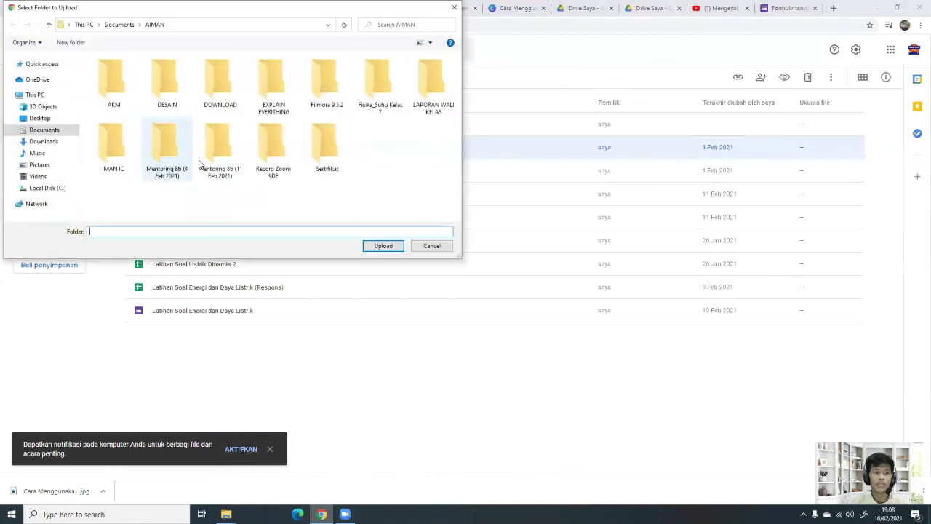
left_click(439, 248)
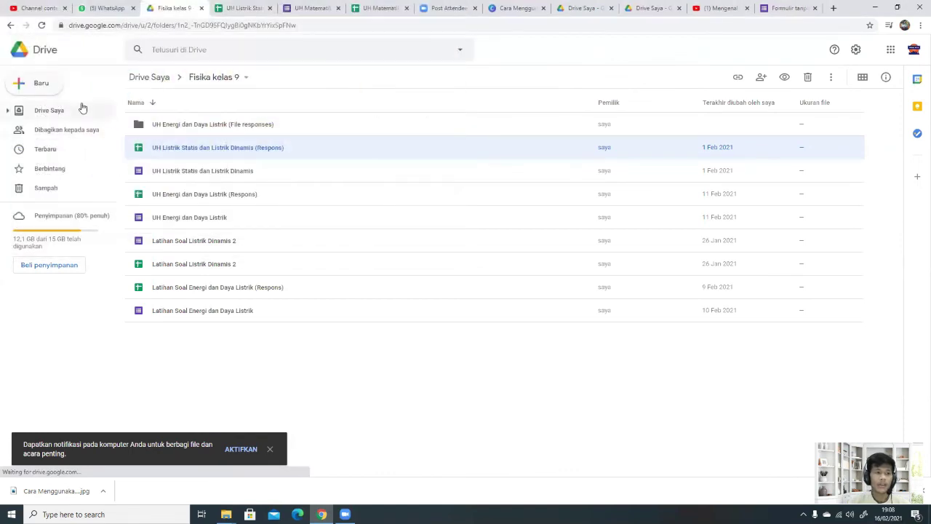
left_click(38, 85)
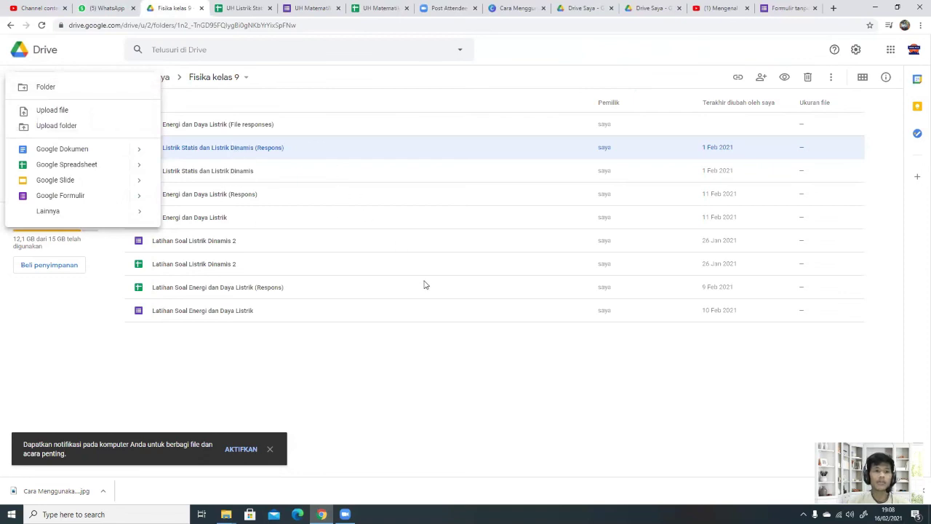
left_click(411, 359)
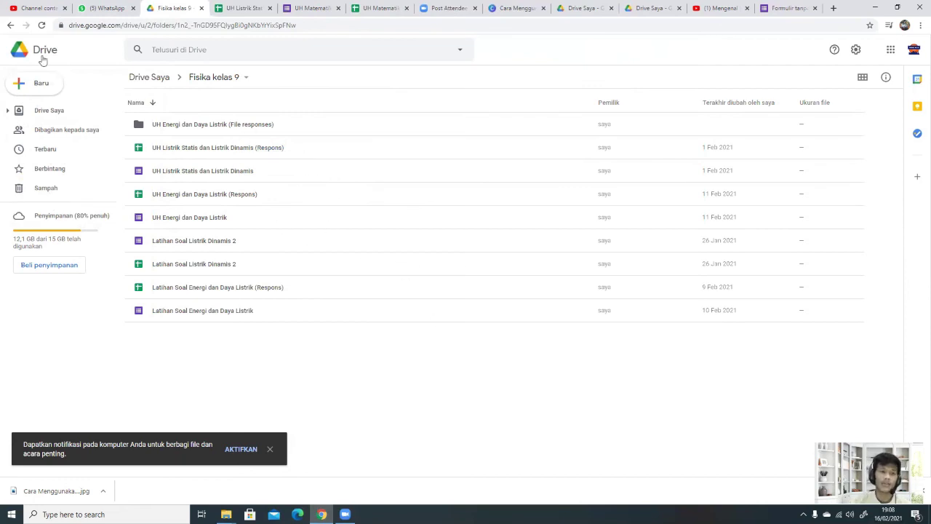
left_click(10, 26)
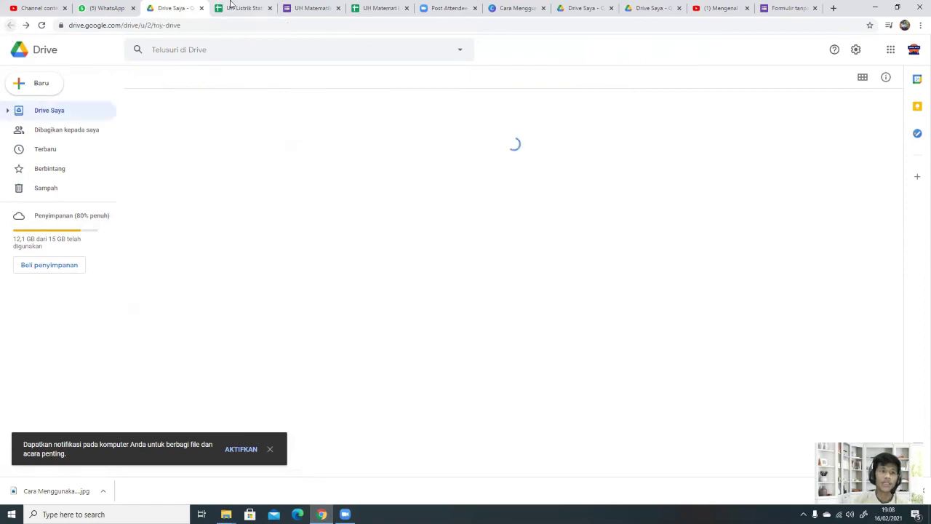
Step: Switch among My Drive, both responses spreadsheets and the quiz form, ending on the form
left_click(242, 8)
left_click(311, 8)
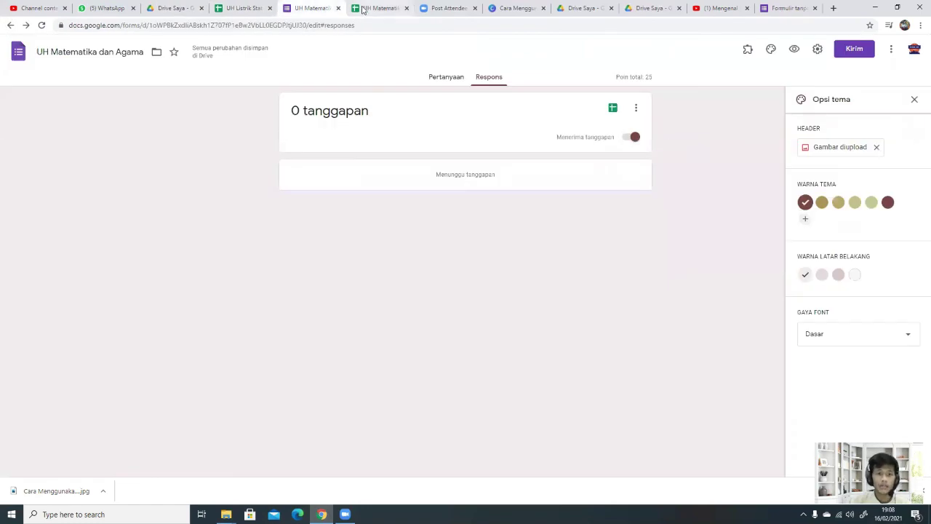
left_click(386, 8)
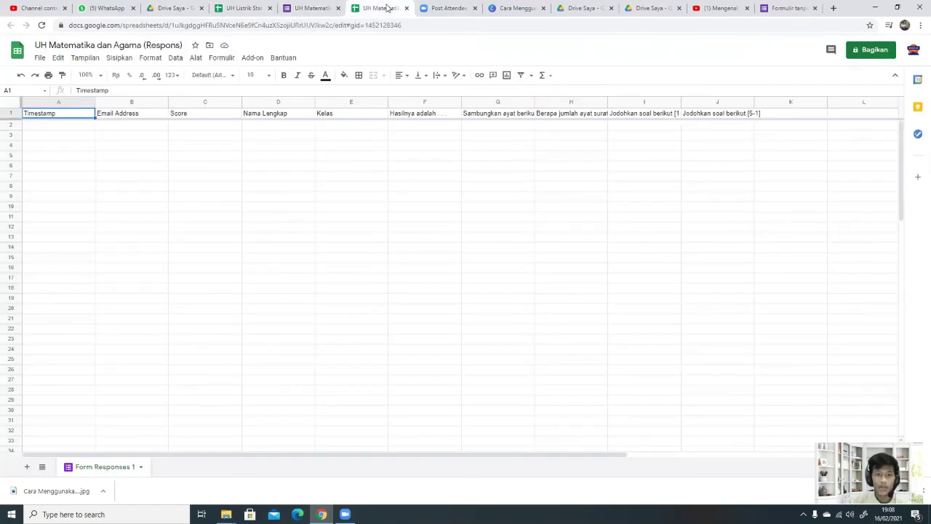
left_click(311, 5)
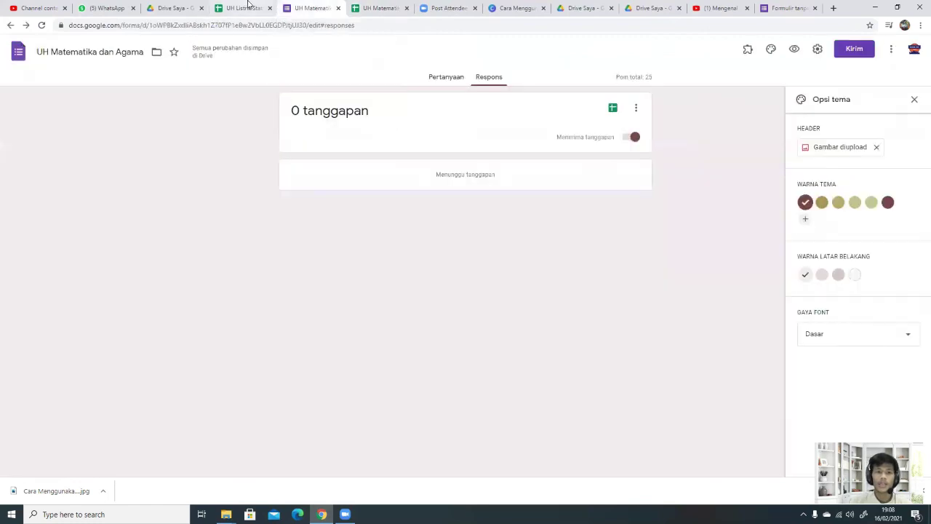
left_click(247, 7)
left_click(326, 8)
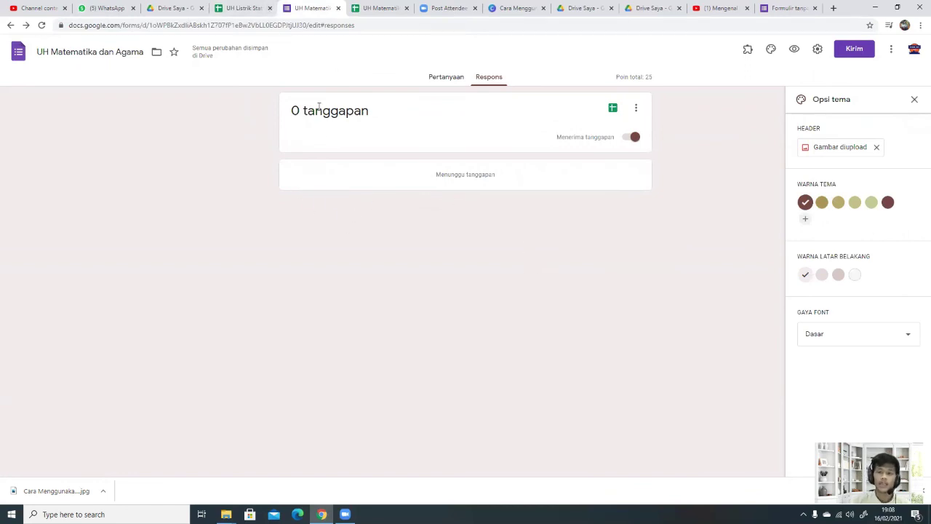
left_click(187, 7)
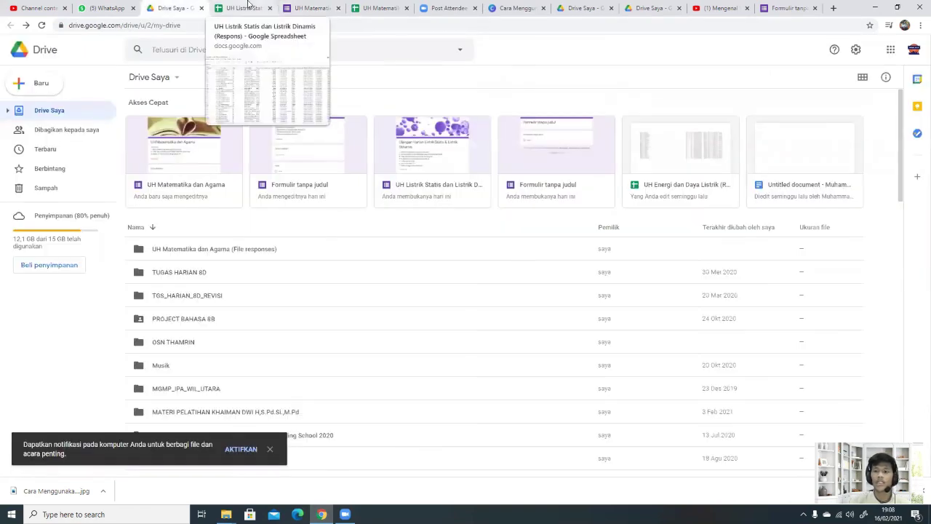
left_click(248, 7)
left_click(302, 7)
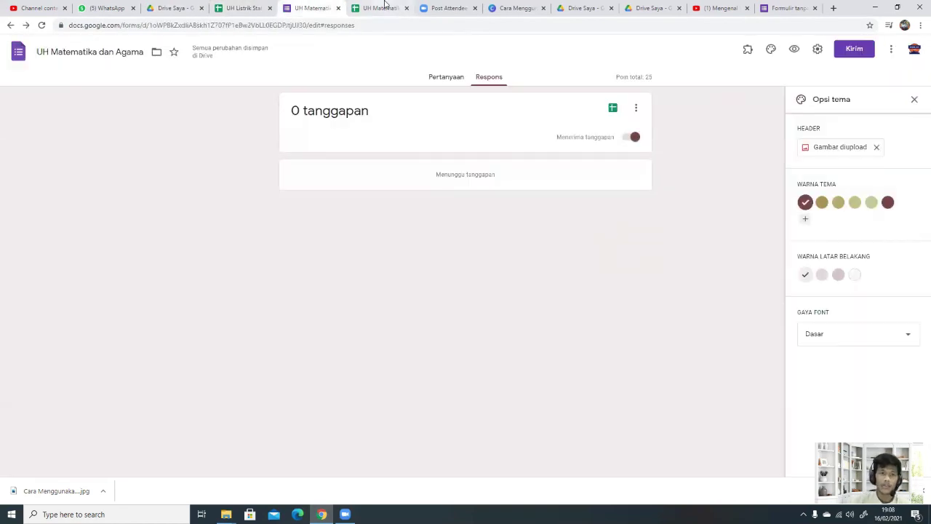
left_click(382, 7)
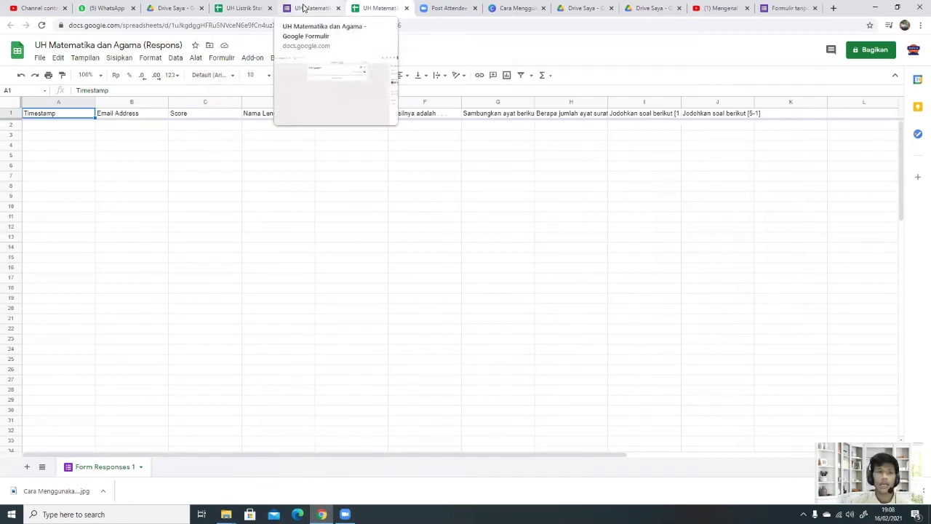
left_click(245, 7)
left_click(173, 8)
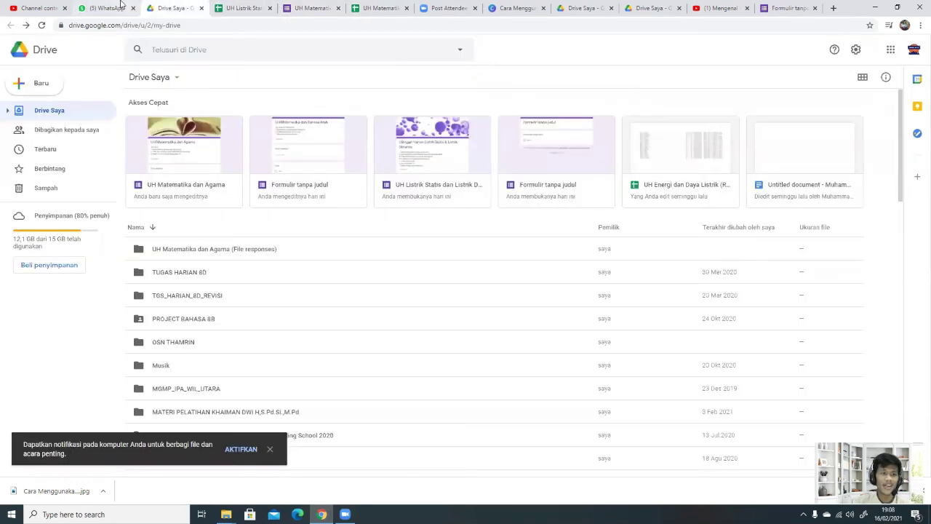
left_click(240, 7)
left_click(309, 7)
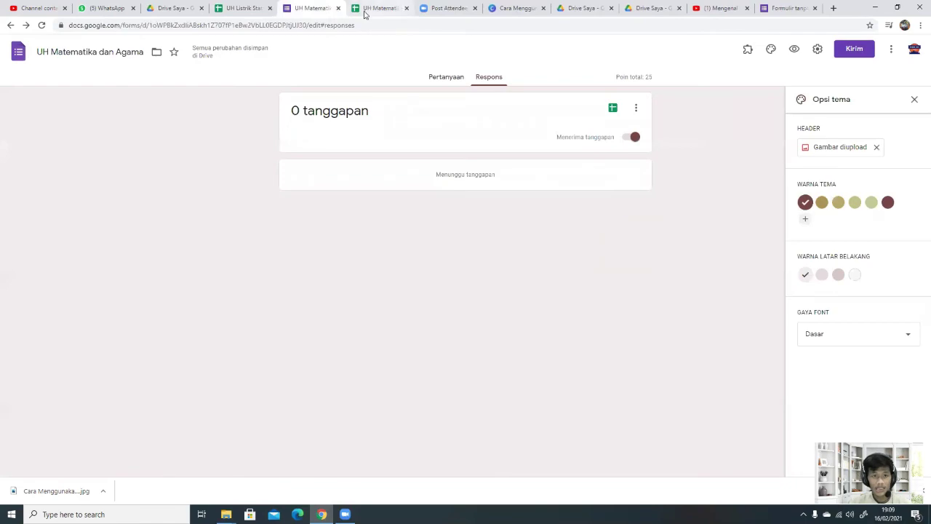
left_click(260, 6)
left_click(313, 6)
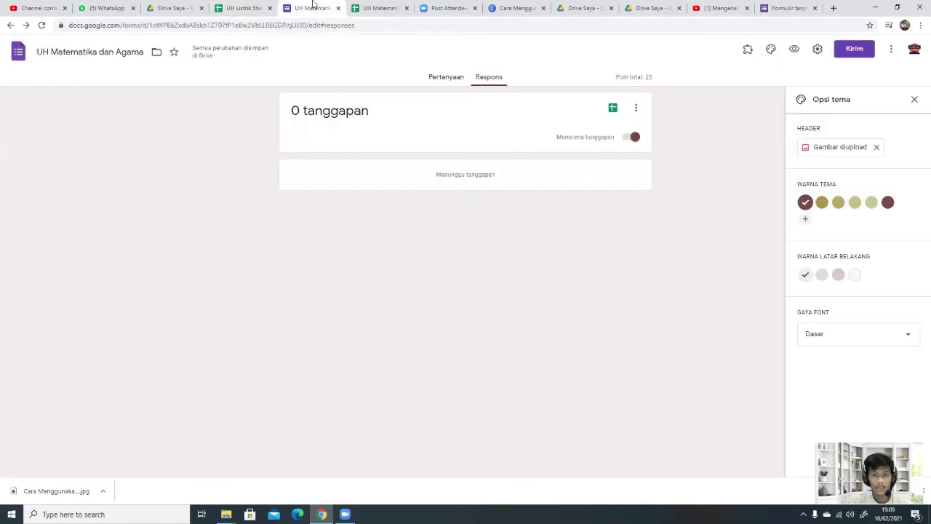
Step: Get the form's shortened forms.gle link and open the File Mengajar chat in WhatsApp Web
left_click(850, 53)
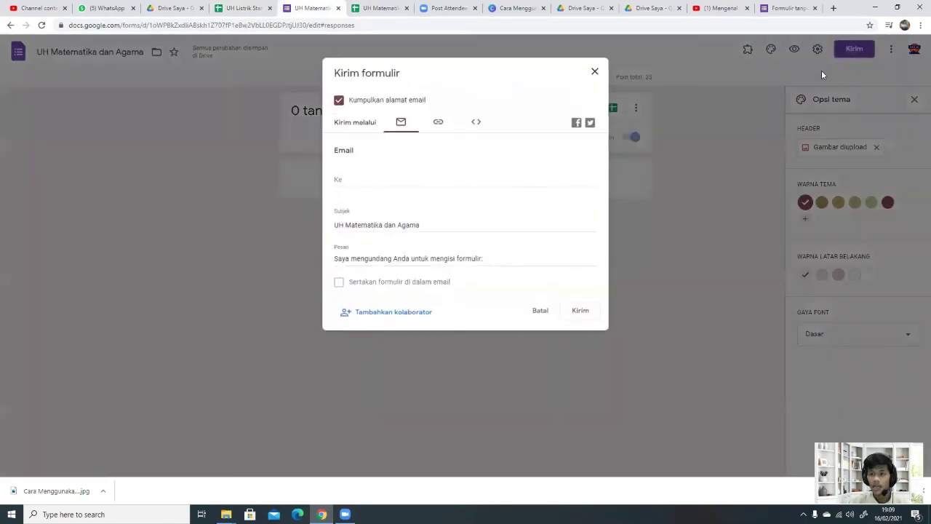
left_click(438, 123)
left_click(368, 185)
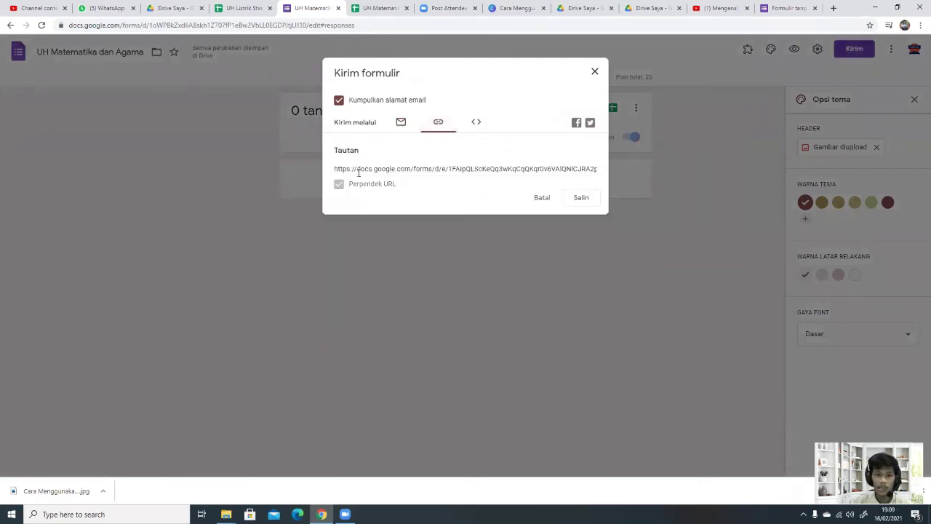
left_click(106, 8)
left_click(248, 144)
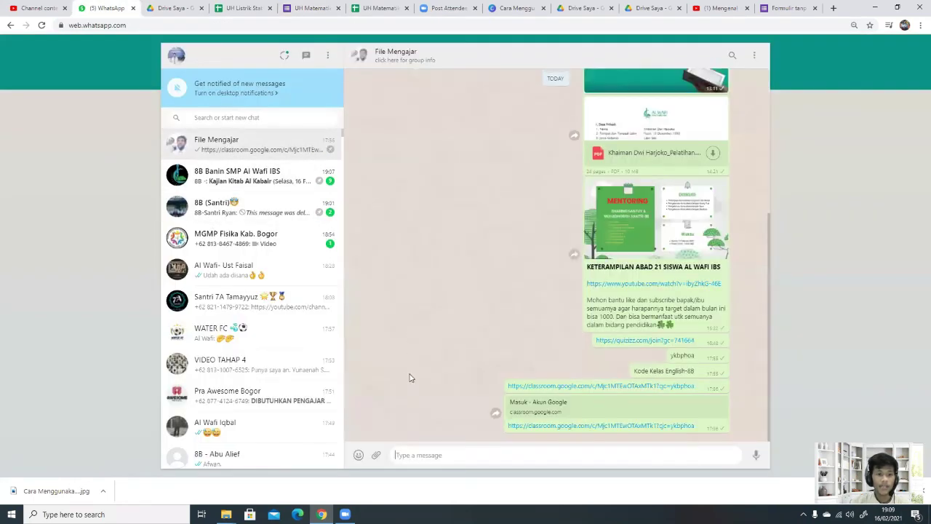
Step: Paste and send the short form link in the File Mengajar chat
type("https://forms.gle/jgw9Xc32n2uRea7G6")
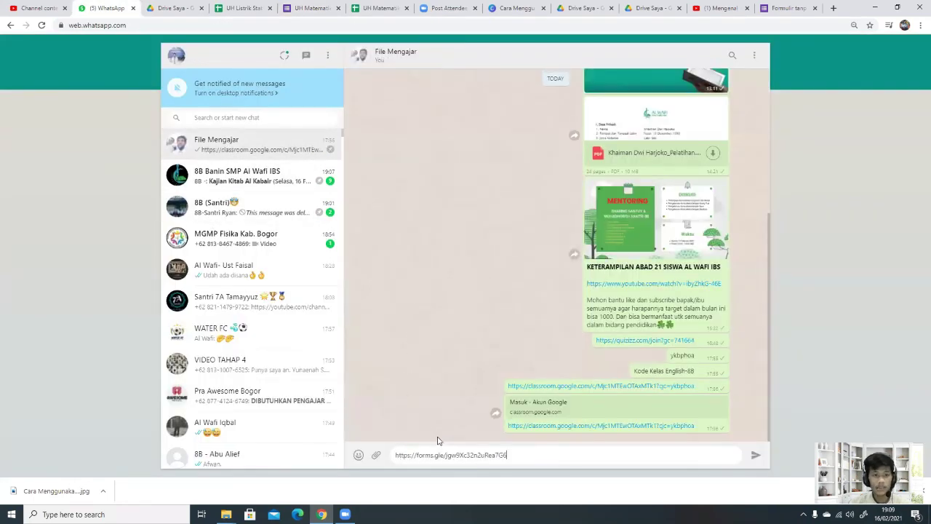
key("Return")
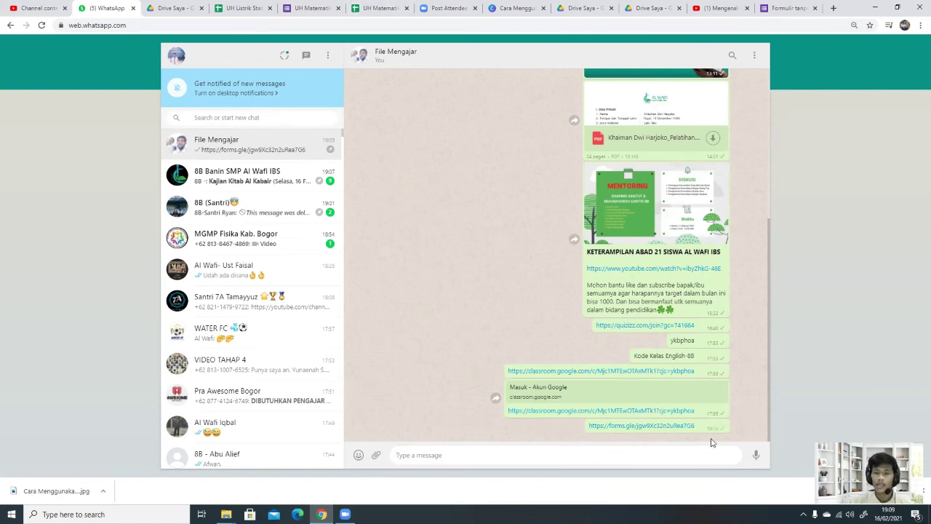
left_click_drag(699, 425, 575, 428)
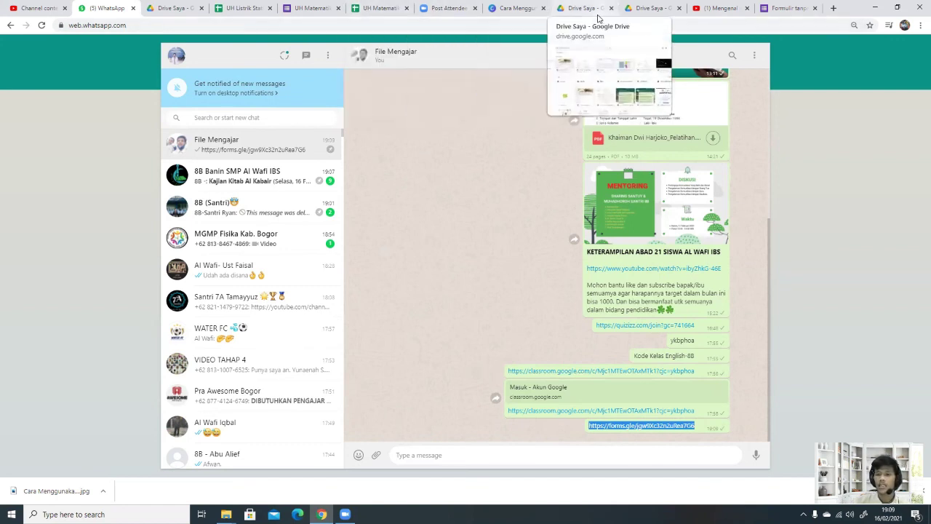
Step: Back on the quiz form, close the Kirim formulir dialog
left_click(389, 7)
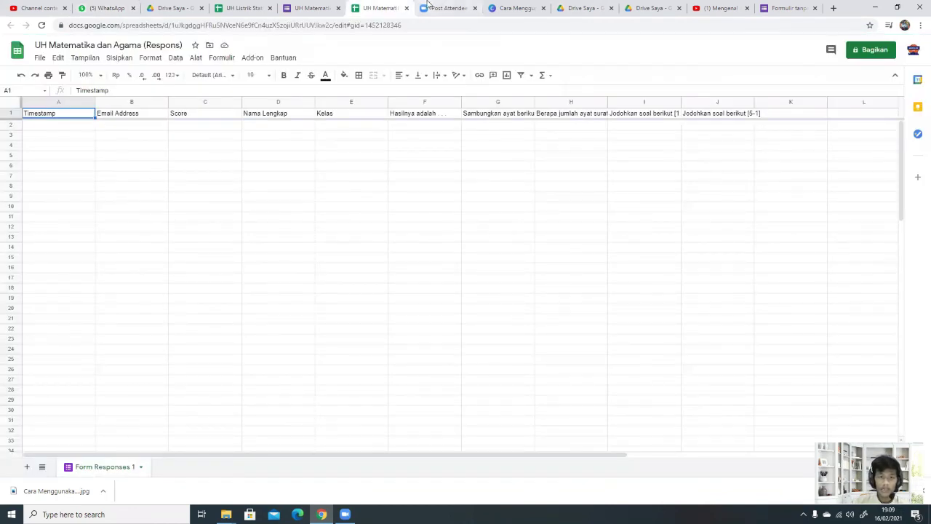
left_click(314, 7)
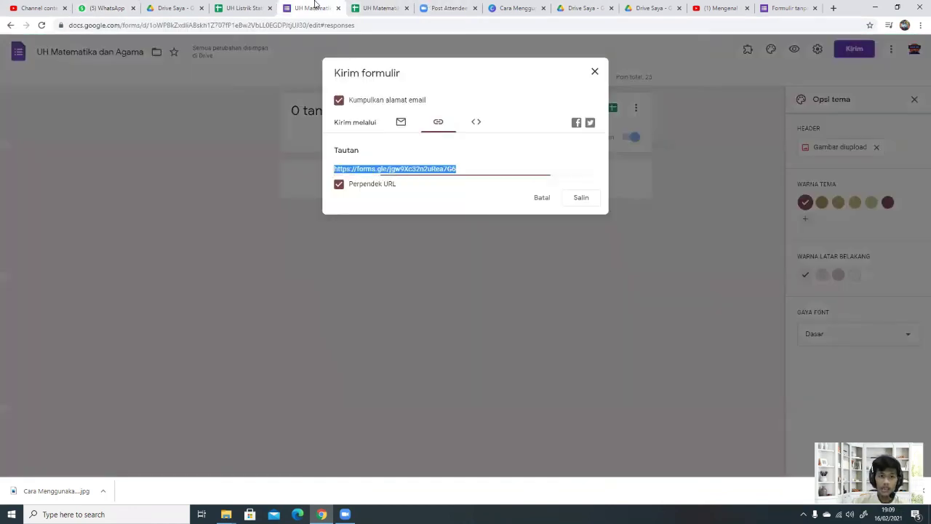
left_click(595, 71)
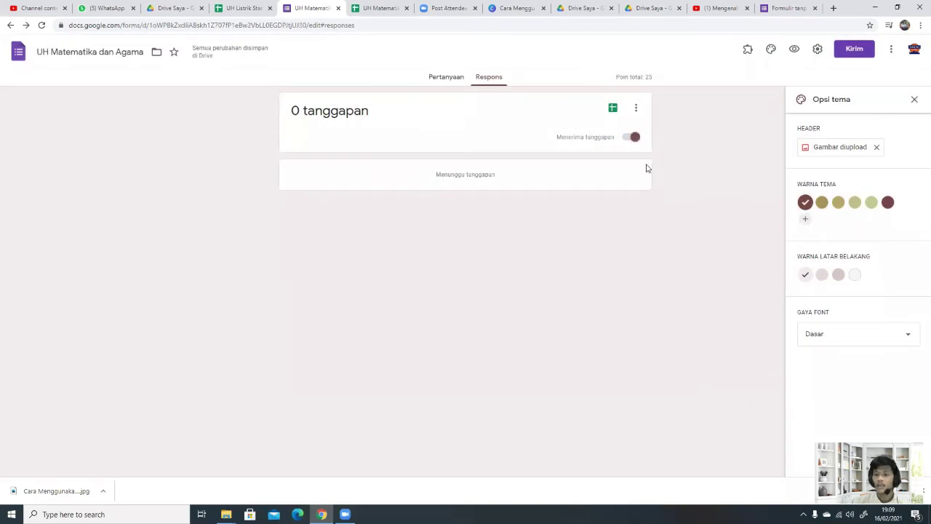